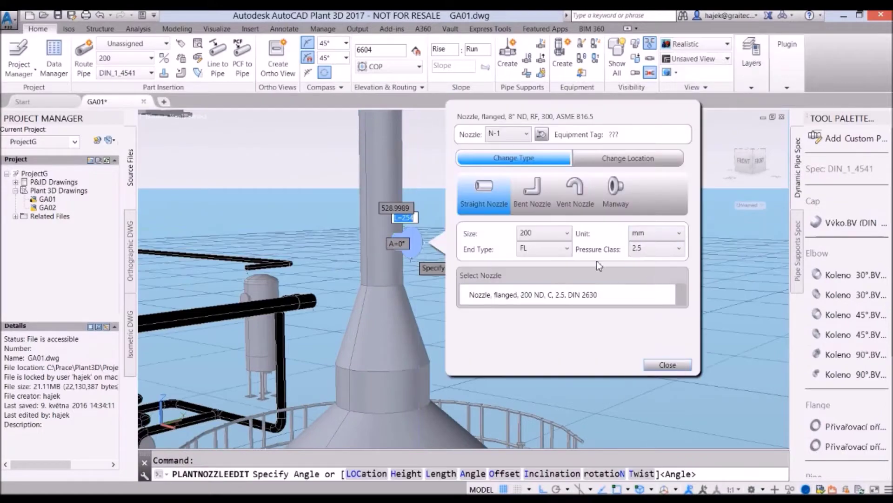
- Set the vessel nozzle size to 200 and place the nozzle
{"action": "left_click", "coordinate": [567, 232]}
{"action": "left_click", "coordinate": [560, 289]}
{"action": "left_click", "coordinate": [667, 364]}
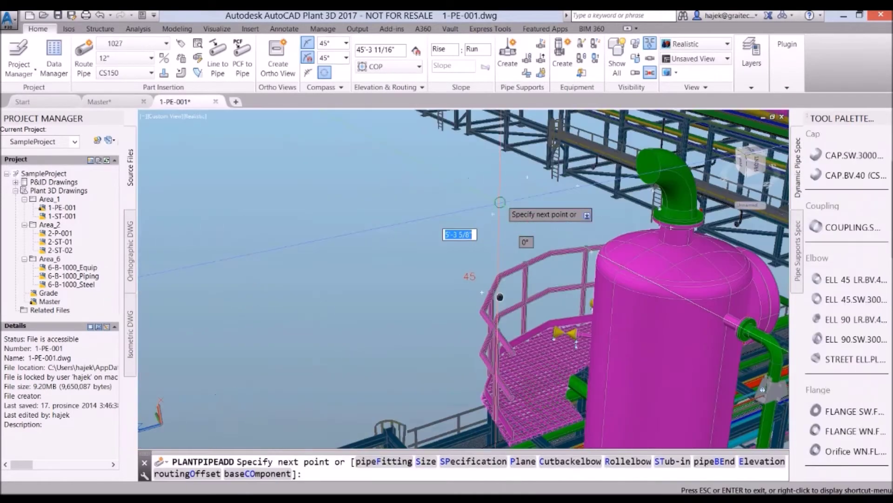
- Use Pipe Slope Editing and insert a valve from the tool palette onto the red pipe
{"action": "left_click", "coordinate": [570, 280]}
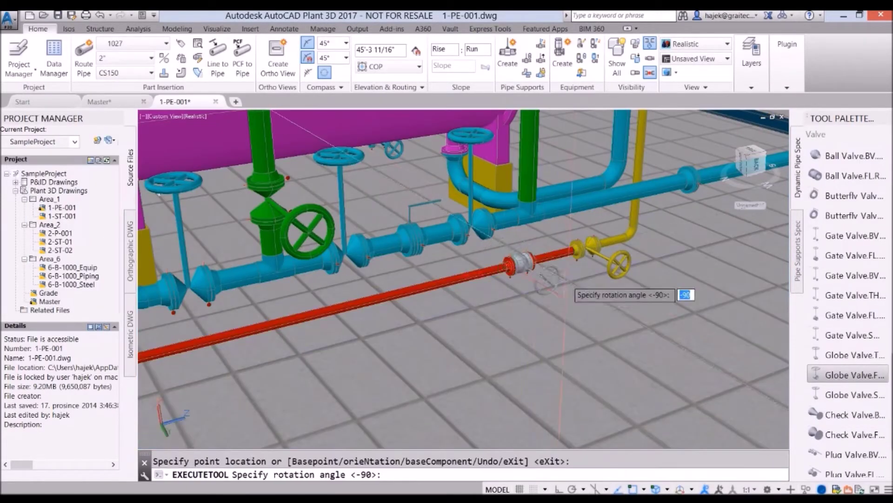
{"action": "key", "text": "Return"}
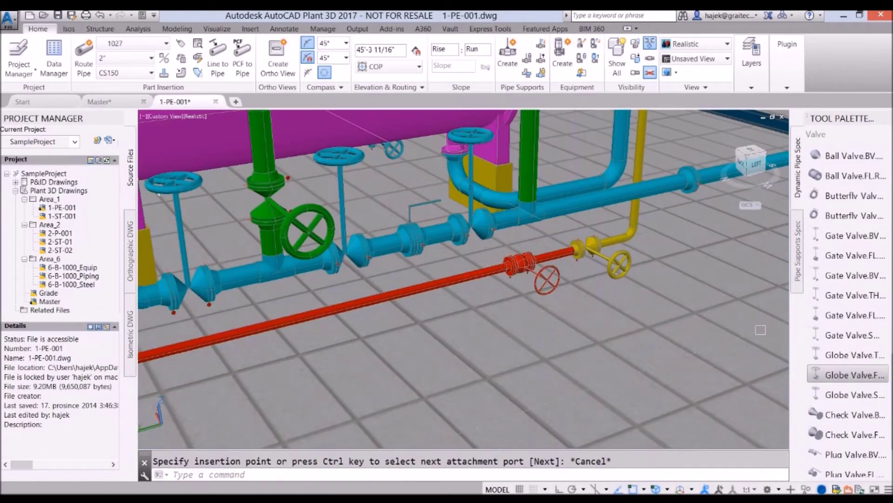
{"action": "left_click", "coordinate": [797, 251]}
{"action": "scroll", "coordinate": [847, 303], "scroll_direction": "down", "scroll_amount": 3}
{"action": "left_click", "coordinate": [837, 328]}
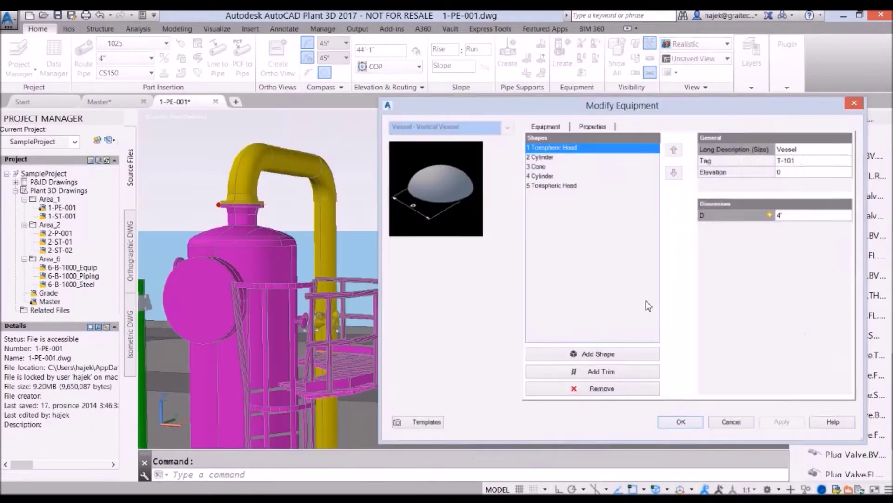
- Resize the vertical vessel's cylinder in Modify Equipment and apply with OK
{"action": "left_click", "coordinate": [542, 157]}
{"action": "left_click", "coordinate": [783, 215]}
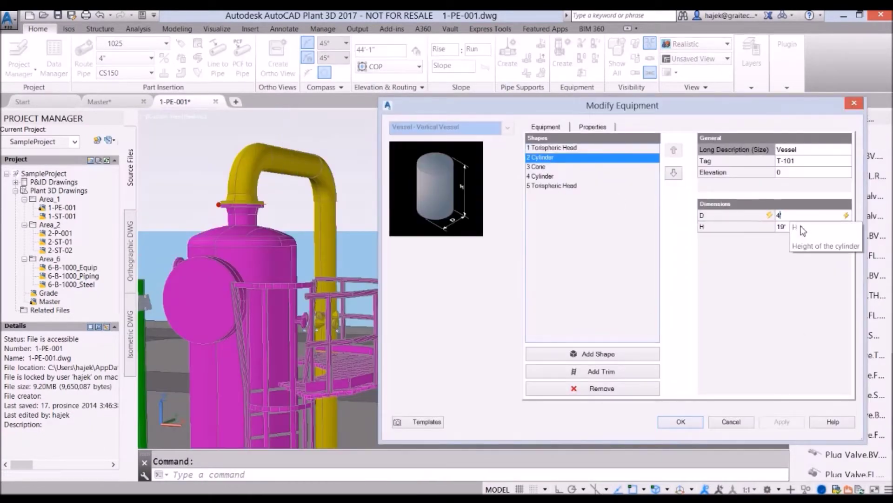
{"action": "left_click", "coordinate": [680, 421]}
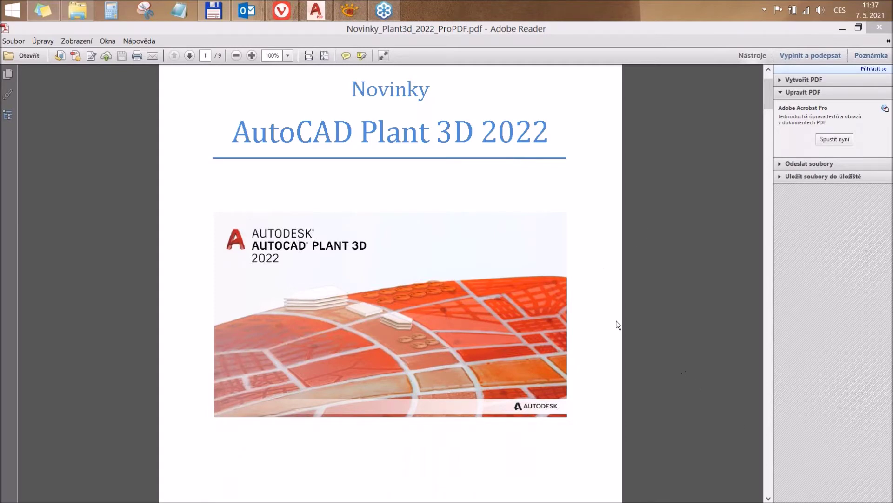
- Scroll the Plant 3D 2022 news PDF to page 3, then return to AutoCAD Plant 3D
{"action": "scroll", "coordinate": [587, 292], "scroll_direction": "down", "scroll_amount": 3}
{"action": "scroll", "coordinate": [588, 292], "scroll_direction": "down", "scroll_amount": 5}
{"action": "scroll", "coordinate": [588, 277], "scroll_direction": "down", "scroll_amount": 3}
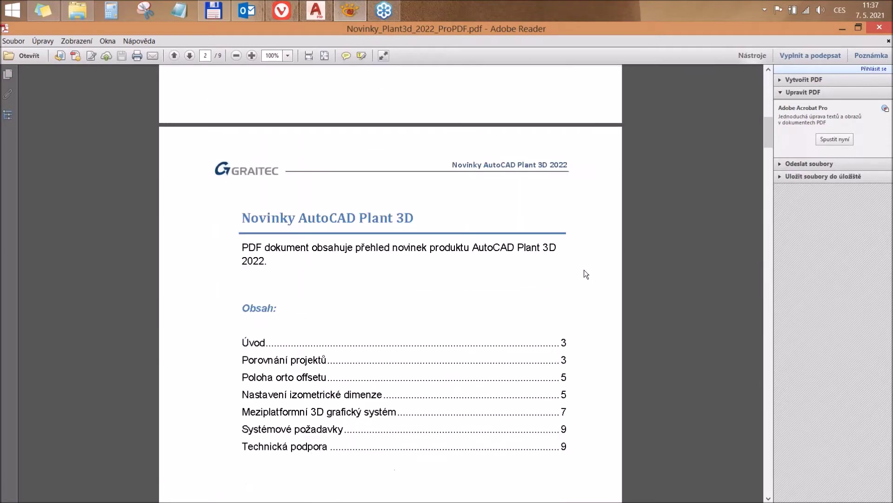
{"action": "scroll", "coordinate": [585, 270], "scroll_direction": "down", "scroll_amount": 5}
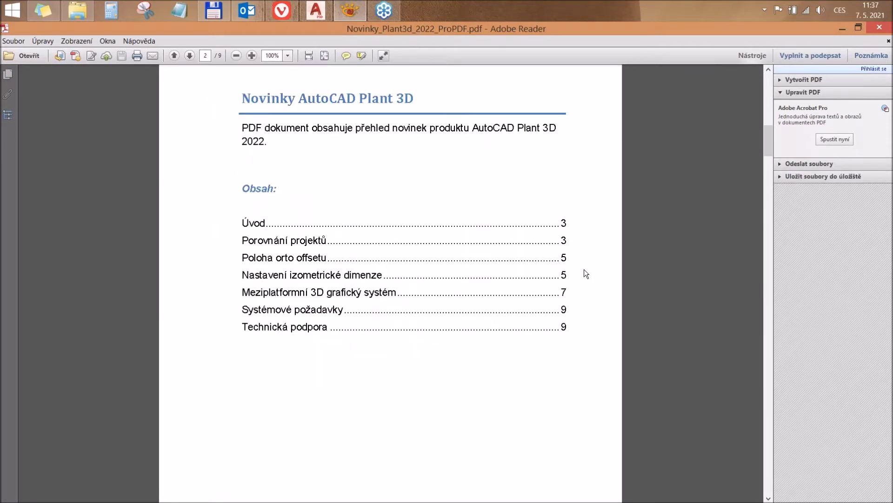
{"action": "scroll", "coordinate": [584, 273], "scroll_direction": "down", "scroll_amount": 10}
{"action": "scroll", "coordinate": [576, 247], "scroll_direction": "down", "scroll_amount": 13}
{"action": "scroll", "coordinate": [581, 249], "scroll_direction": "down", "scroll_amount": 5}
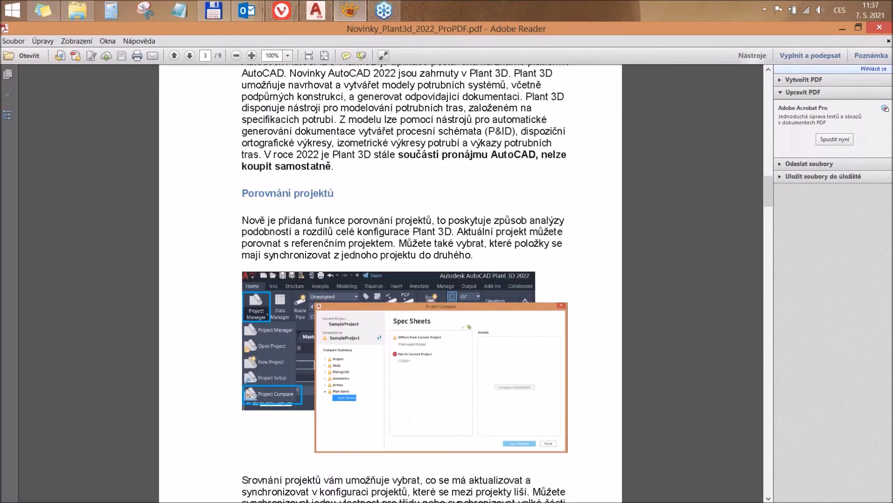
{"action": "left_click", "coordinate": [319, 16]}
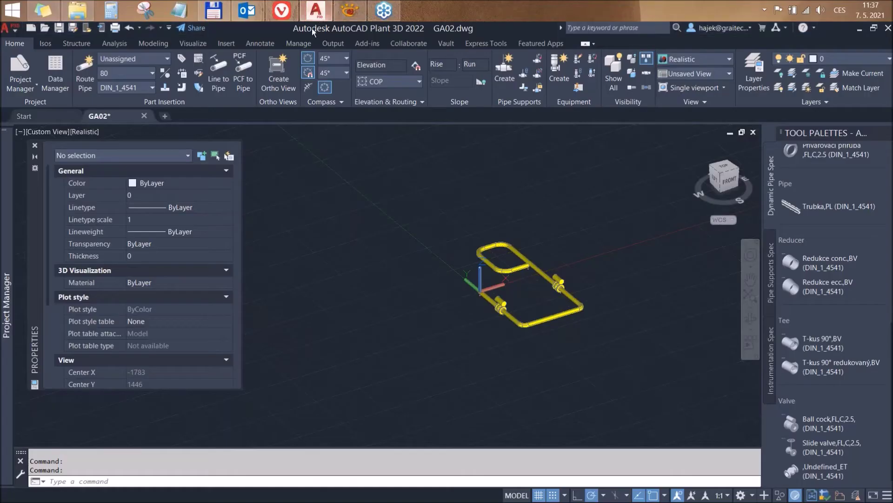
- Close GA02, answering the save prompt, and pin the Project Manager panel open
{"action": "left_click", "coordinate": [145, 115]}
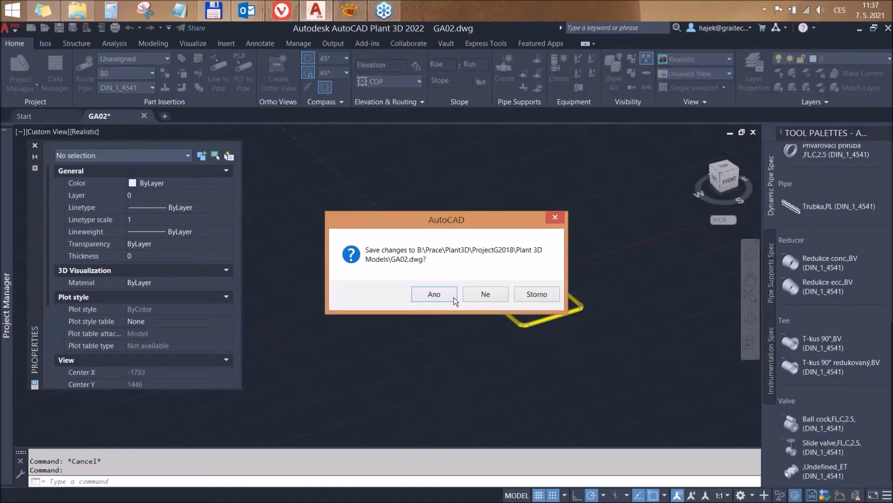
{"action": "left_click", "coordinate": [481, 292]}
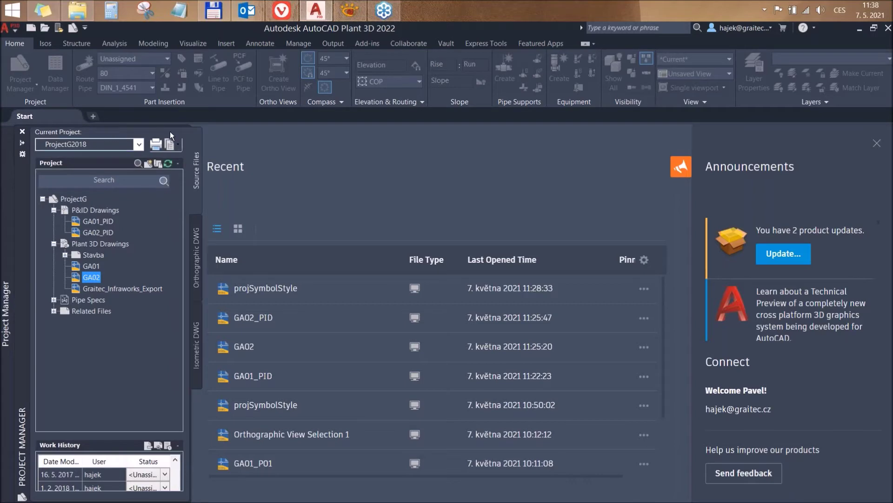
{"action": "left_click", "coordinate": [21, 144]}
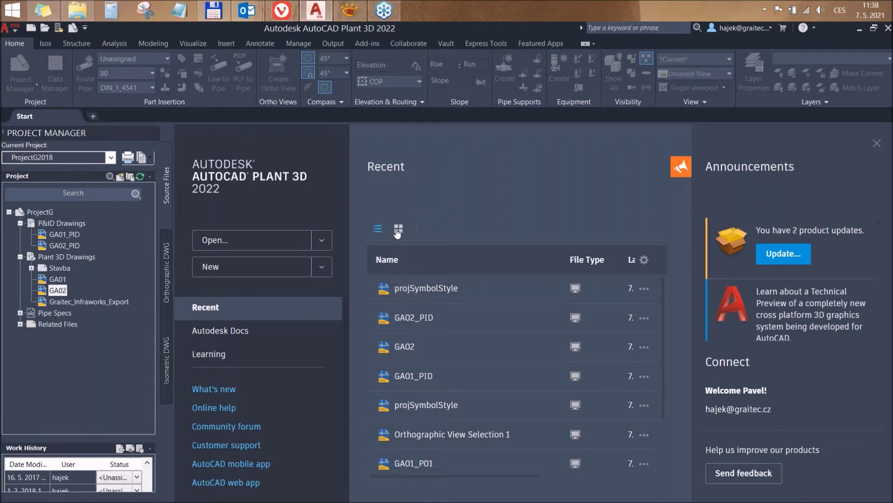
- Switch the Recent files panel to thumbnail view and back to list view
{"action": "left_click", "coordinate": [397, 229]}
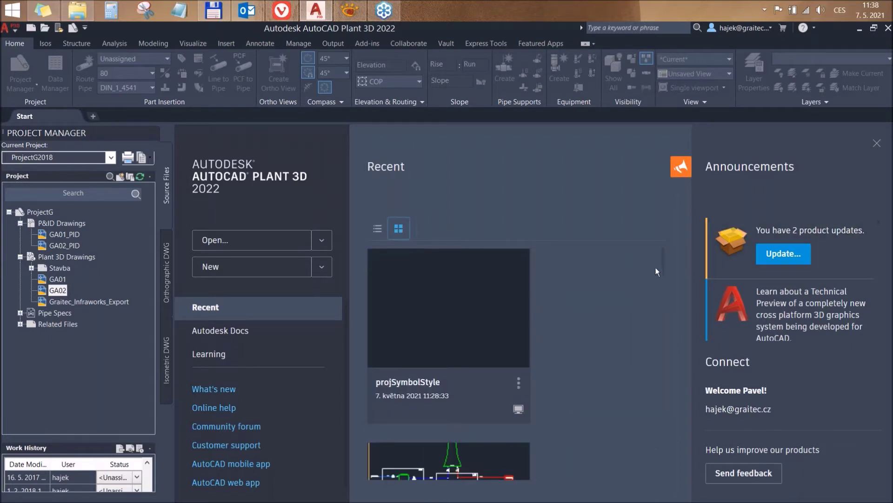
{"action": "scroll", "coordinate": [666, 264], "scroll_direction": "down", "scroll_amount": 3}
{"action": "scroll", "coordinate": [667, 270], "scroll_direction": "down", "scroll_amount": 3}
{"action": "scroll", "coordinate": [668, 277], "scroll_direction": "down", "scroll_amount": 3}
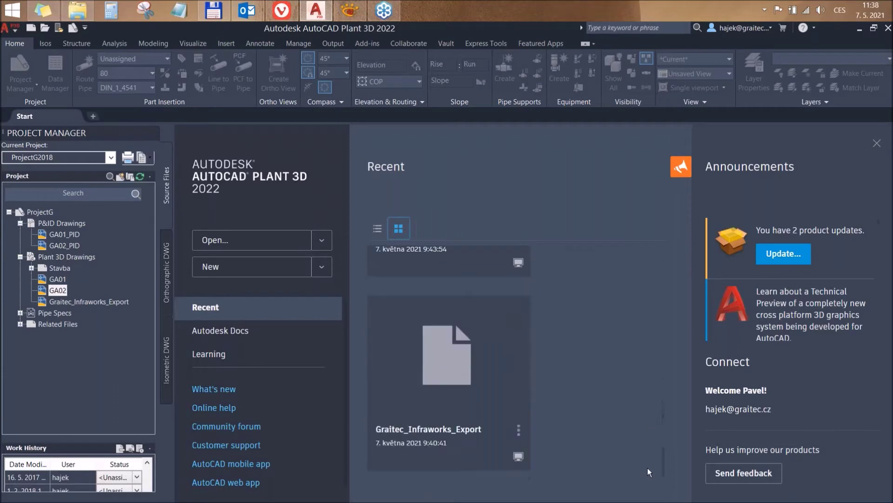
{"action": "scroll", "coordinate": [670, 284], "scroll_direction": "down", "scroll_amount": 2}
{"action": "scroll", "coordinate": [671, 279], "scroll_direction": "up", "scroll_amount": 5}
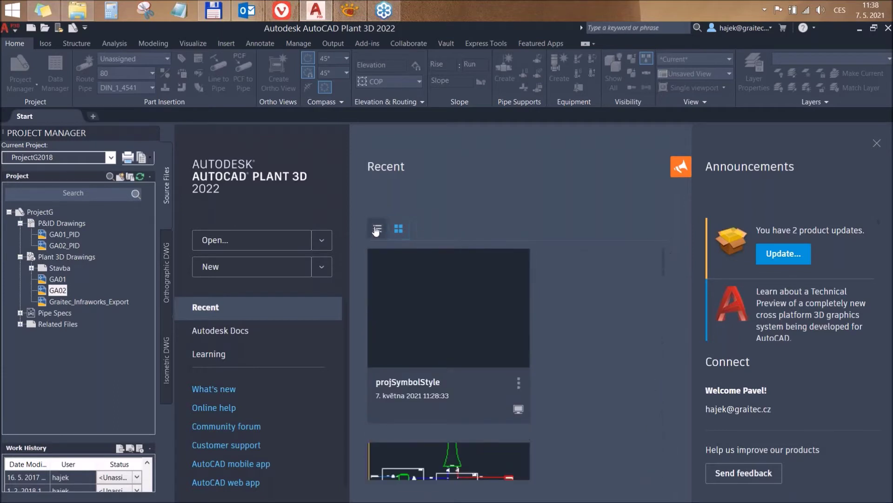
{"action": "left_click", "coordinate": [377, 228]}
- Hide the File Type and Pinned columns, leaving Name and Last Opened Time
{"action": "left_click", "coordinate": [644, 260]}
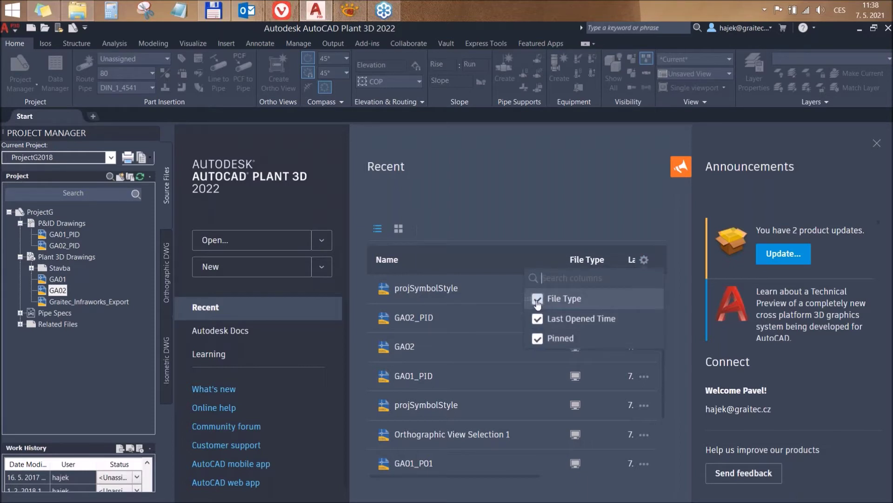
{"action": "left_click", "coordinate": [538, 303]}
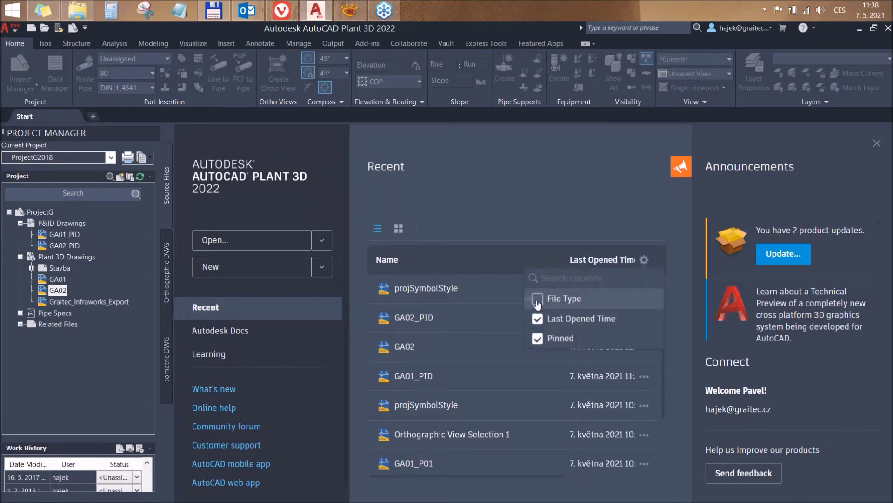
{"action": "left_click", "coordinate": [537, 318]}
{"action": "left_click", "coordinate": [538, 298]}
{"action": "left_click", "coordinate": [537, 342]}
{"action": "left_click", "coordinate": [650, 259]}
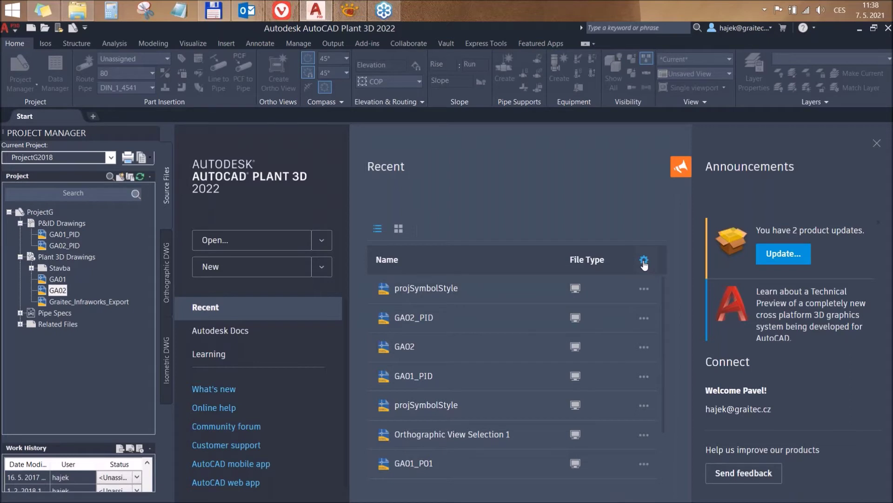
{"action": "left_click", "coordinate": [644, 259]}
{"action": "left_click", "coordinate": [537, 299]}
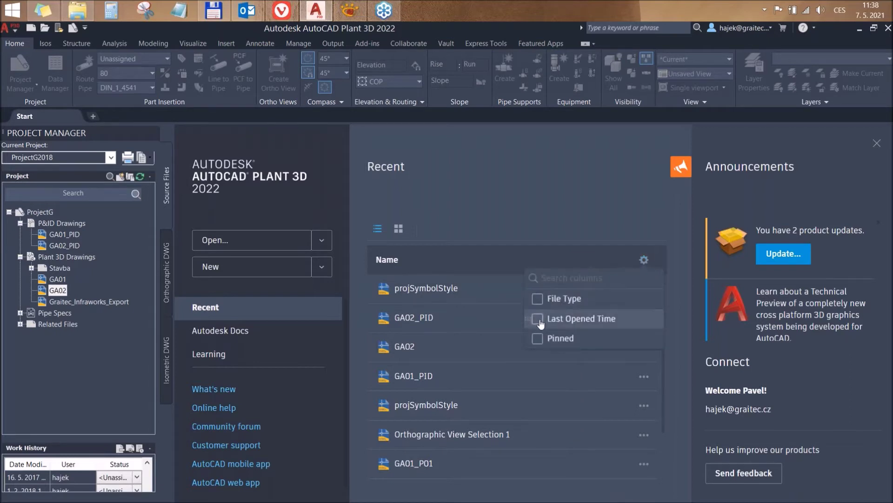
{"action": "left_click", "coordinate": [538, 318]}
{"action": "left_click", "coordinate": [642, 207]}
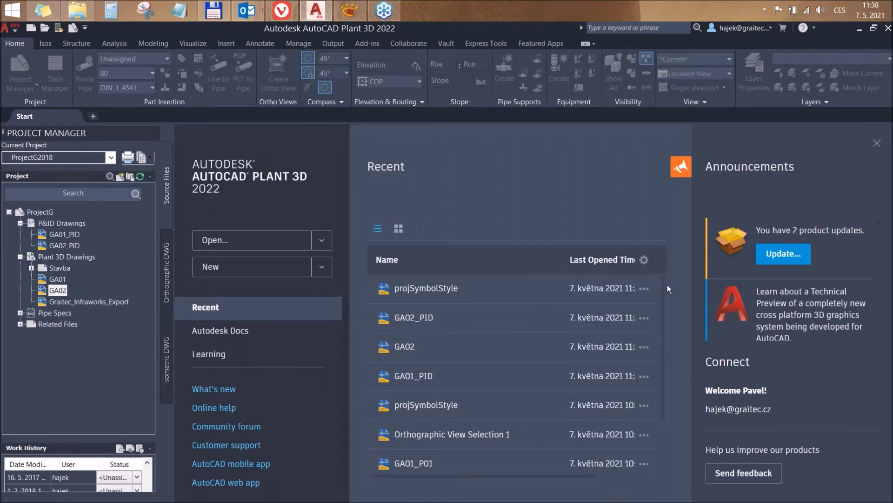
- Scroll the Recent list and switch to the news PDF in Adobe Reader
{"action": "scroll", "coordinate": [663, 298], "scroll_direction": "down", "scroll_amount": 2}
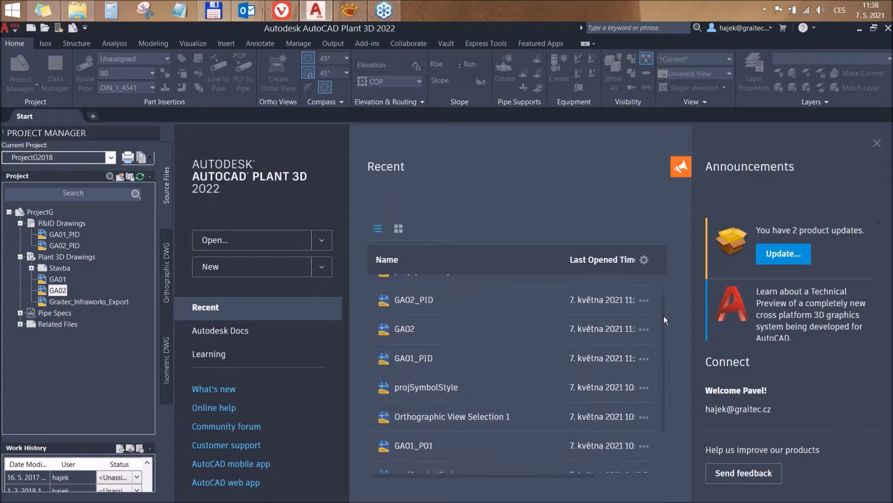
{"action": "scroll", "coordinate": [669, 340], "scroll_direction": "up", "scroll_amount": 2}
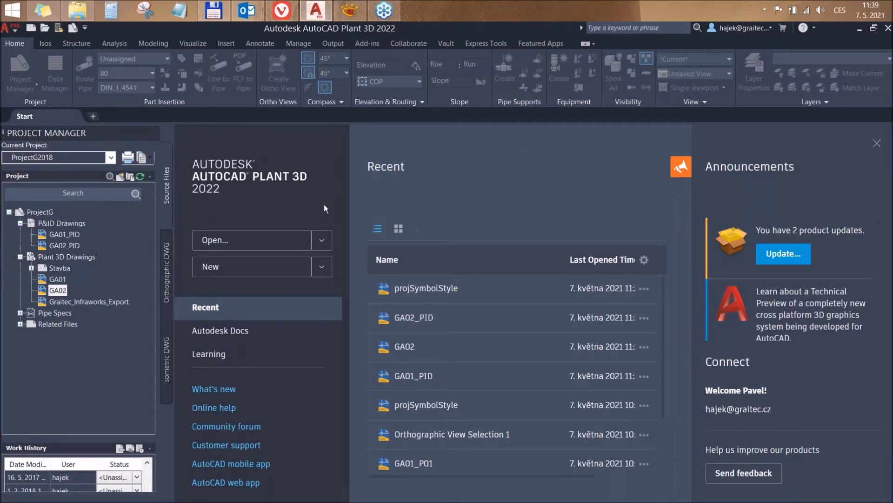
{"action": "left_click", "coordinate": [349, 10]}
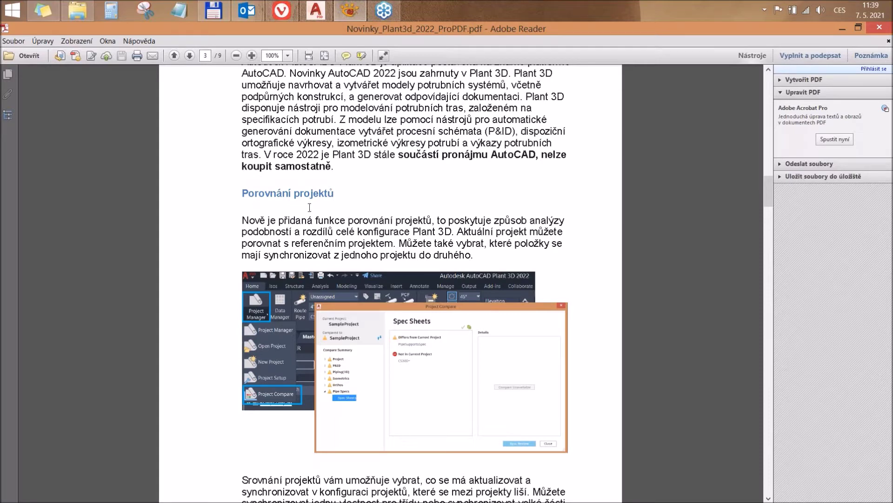
- Return to AutoCAD Plant 3D after reading the Project Compare section
{"action": "left_click", "coordinate": [316, 11]}
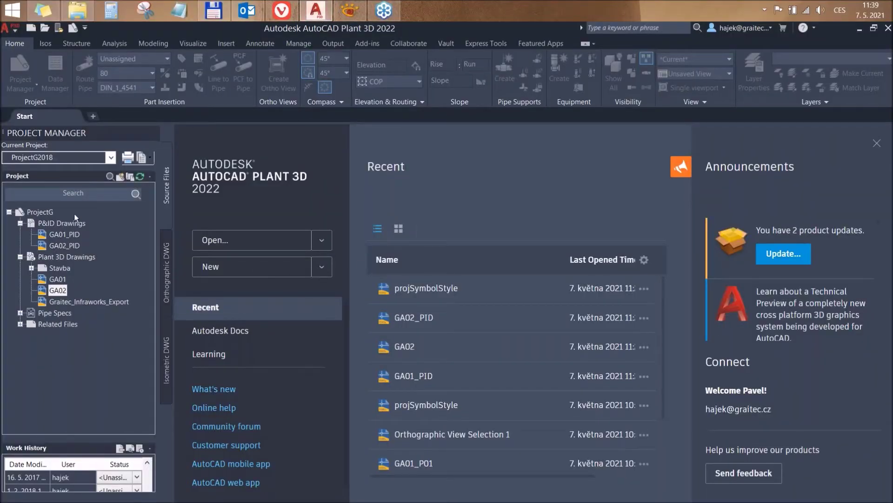
- Open and dismiss the ProjectG context menu, then reopen GA02 from Plant 3D Drawings
{"action": "left_click", "coordinate": [56, 234]}
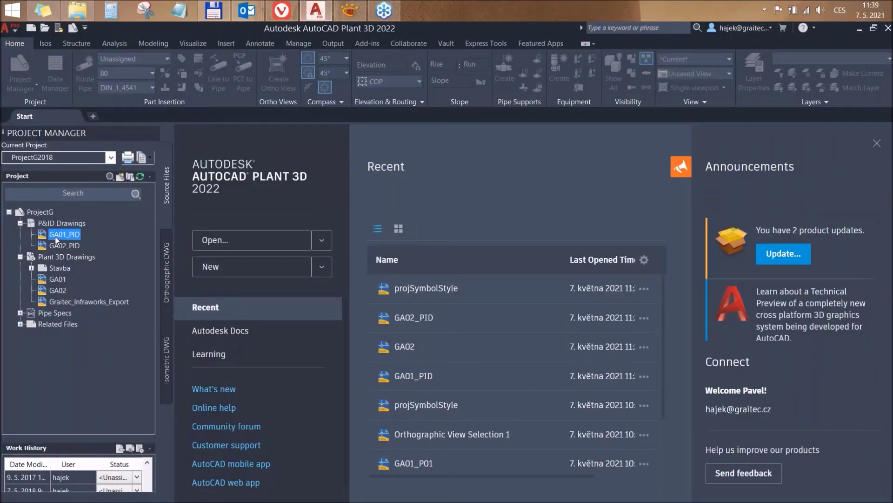
{"action": "left_click", "coordinate": [41, 212]}
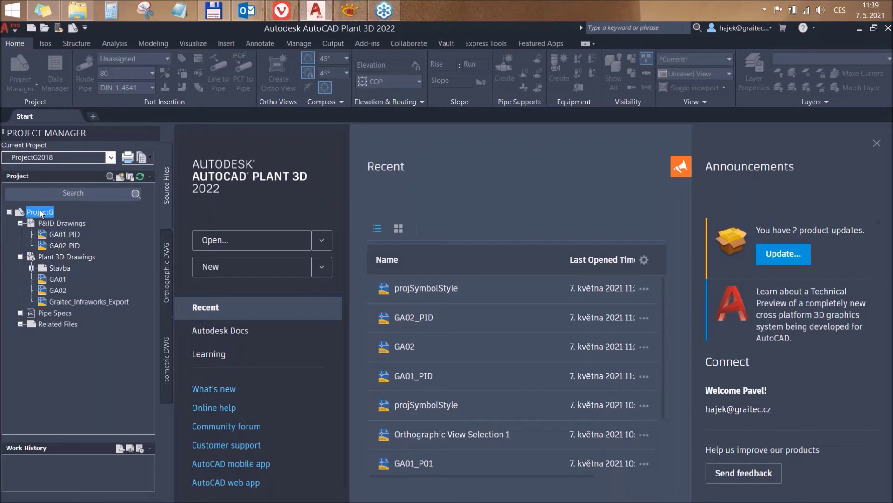
{"action": "right_click", "coordinate": [41, 214]}
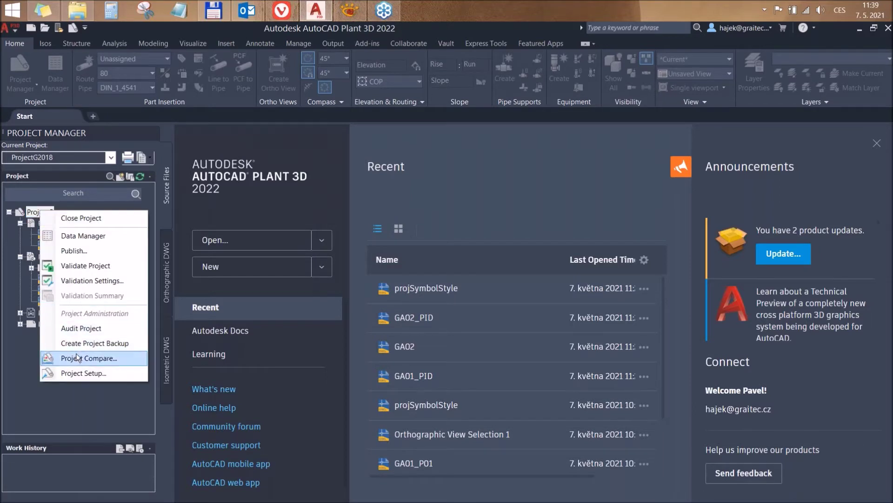
{"action": "left_click", "coordinate": [34, 213]}
{"action": "right_click", "coordinate": [34, 213]}
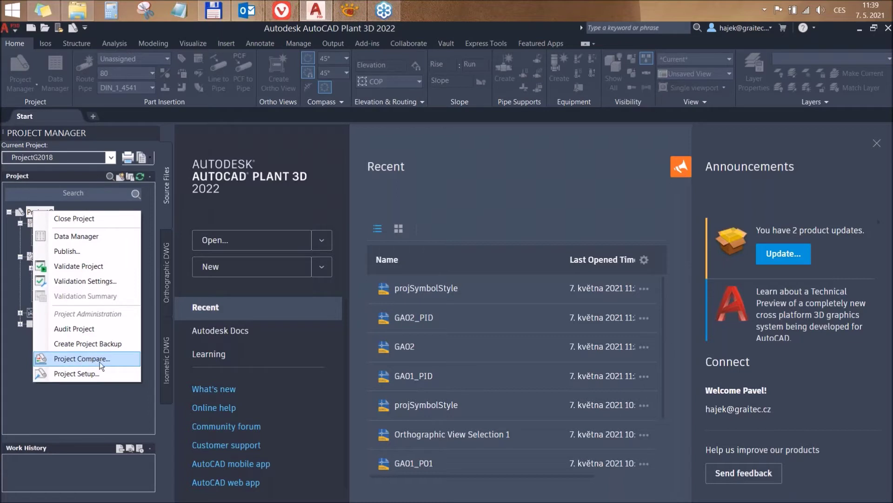
{"action": "left_click", "coordinate": [31, 209]}
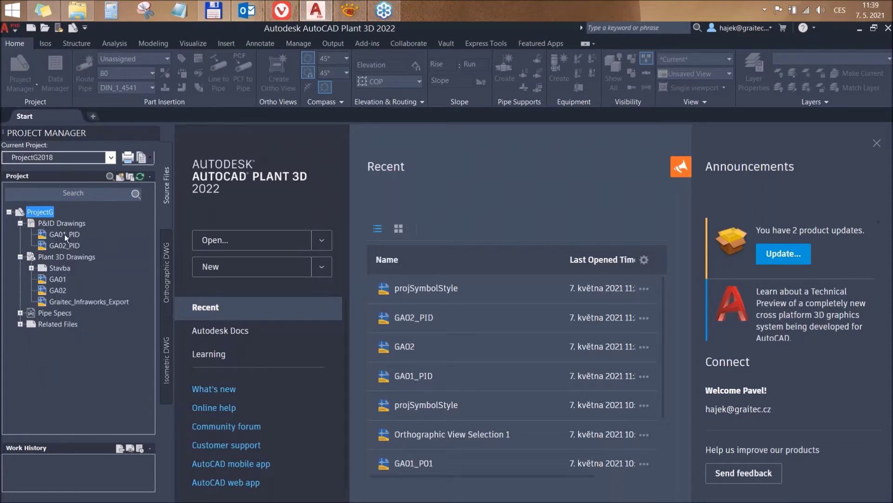
{"action": "left_click", "coordinate": [60, 290]}
{"action": "double_click", "coordinate": [60, 290]}
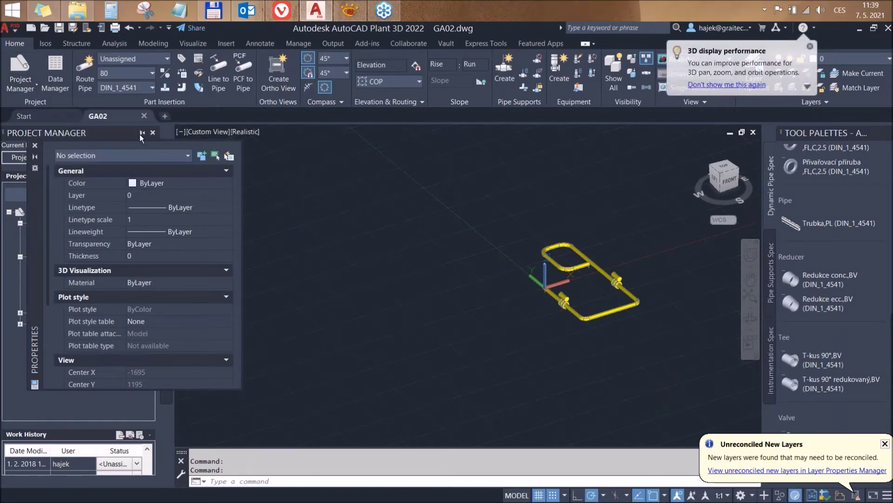
- Run Project Compare against ProjectG2019 by opening its Project.xml from disk
{"action": "left_click", "coordinate": [142, 134]}
{"action": "left_click", "coordinate": [23, 87]}
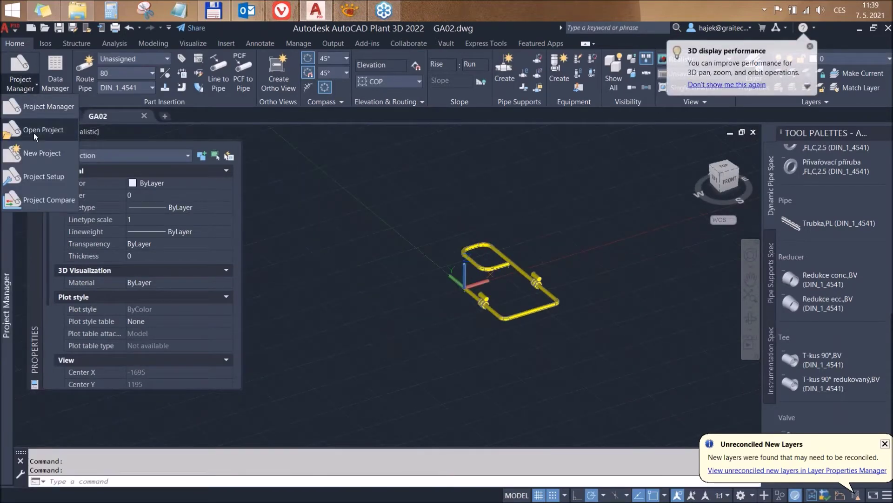
{"action": "left_click", "coordinate": [48, 197]}
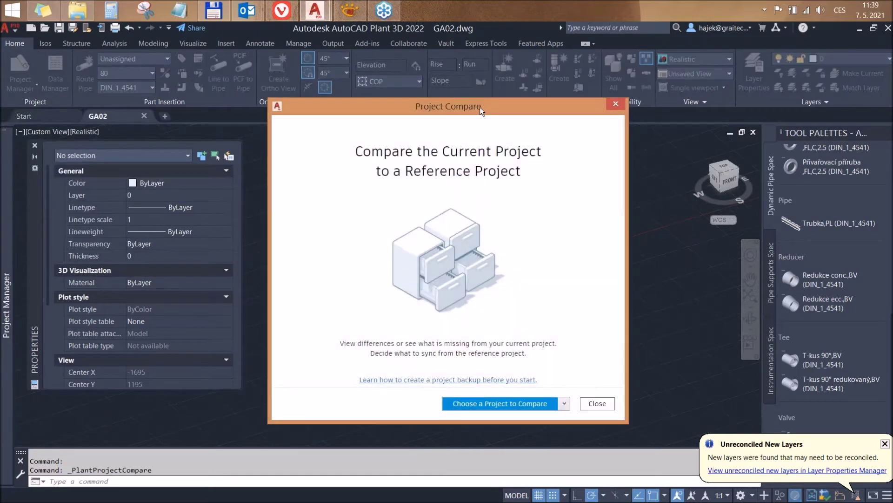
{"action": "left_click_drag", "start_coordinate": [479, 107], "coordinate": [517, 99]}
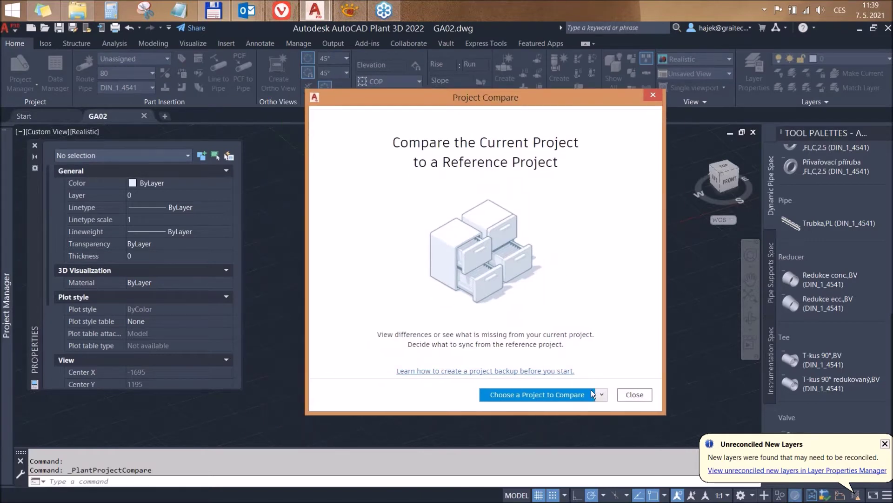
{"action": "left_click", "coordinate": [602, 395]}
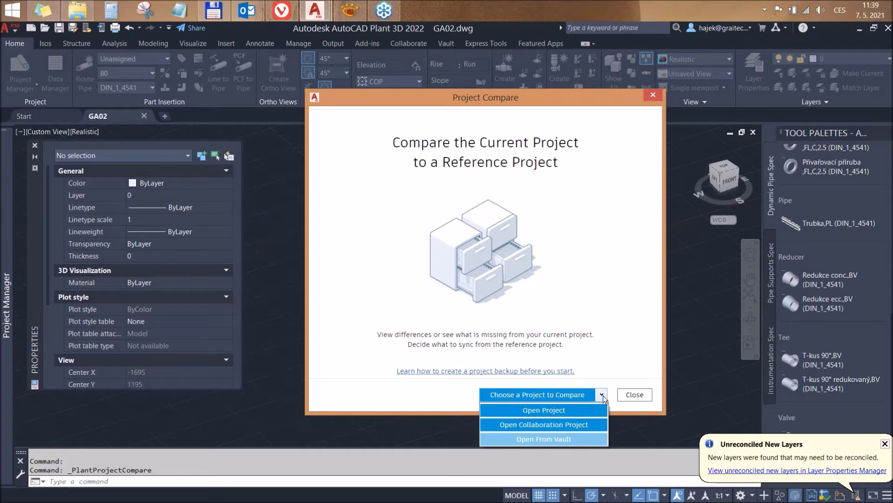
{"action": "left_click", "coordinate": [585, 407]}
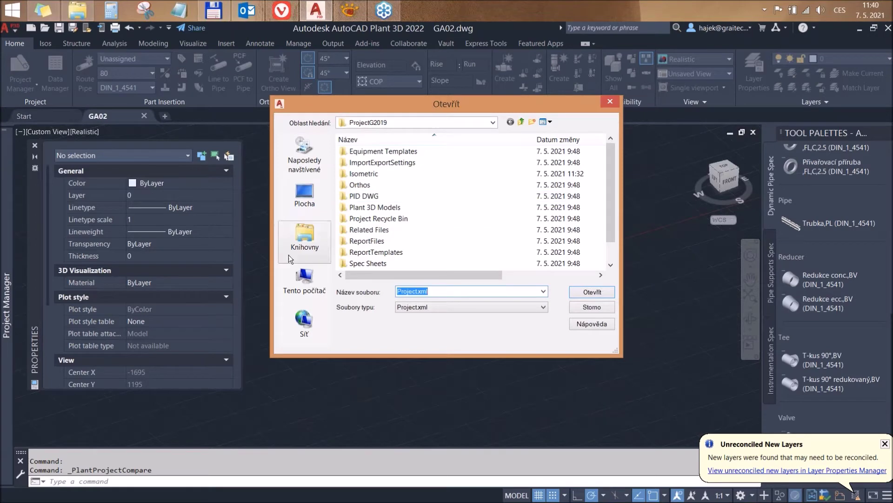
{"action": "scroll", "coordinate": [615, 216], "scroll_direction": "down", "scroll_amount": 1}
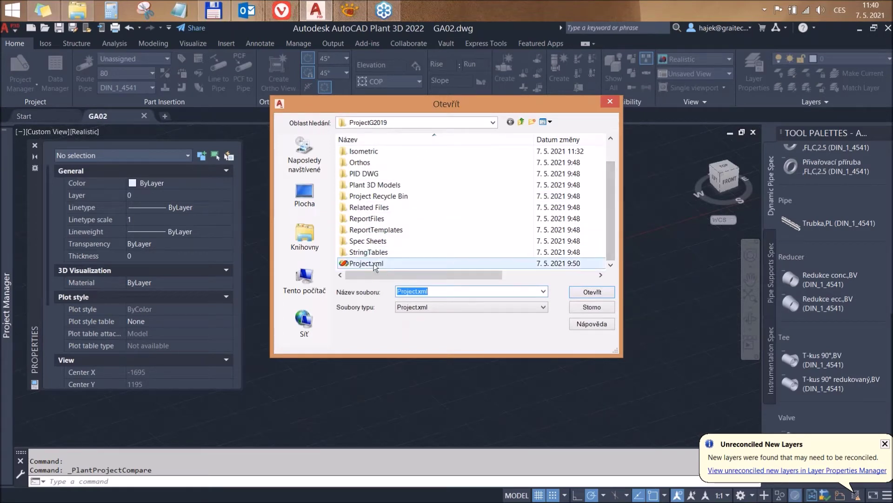
{"action": "left_click", "coordinate": [595, 294]}
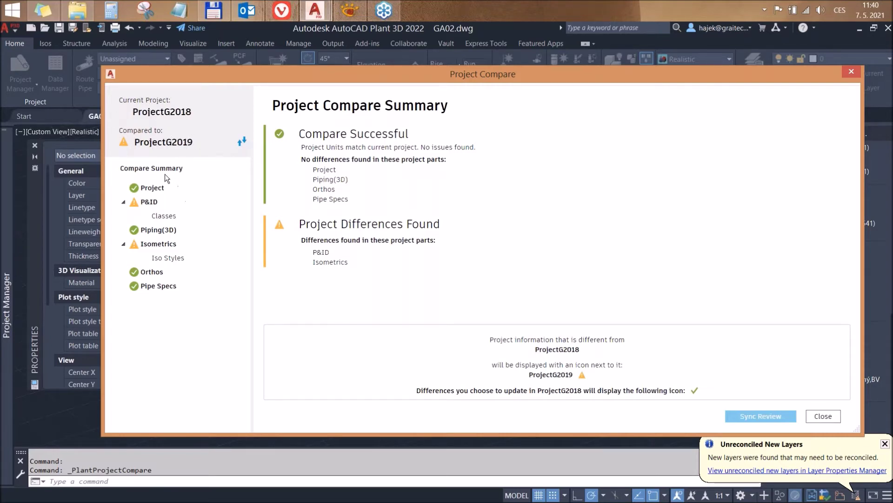
- Collapse the summary branches, then expand P&ID and select Classes
{"action": "left_click", "coordinate": [123, 203]}
{"action": "left_click", "coordinate": [123, 229]}
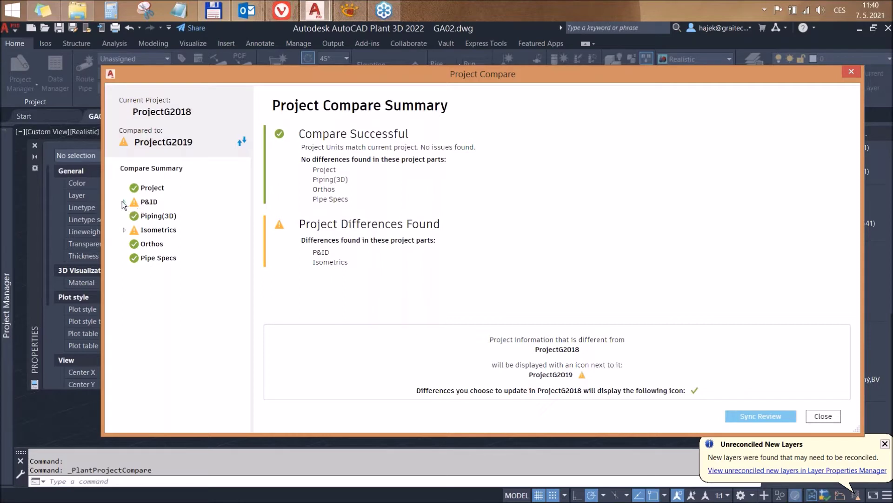
{"action": "left_click", "coordinate": [123, 202]}
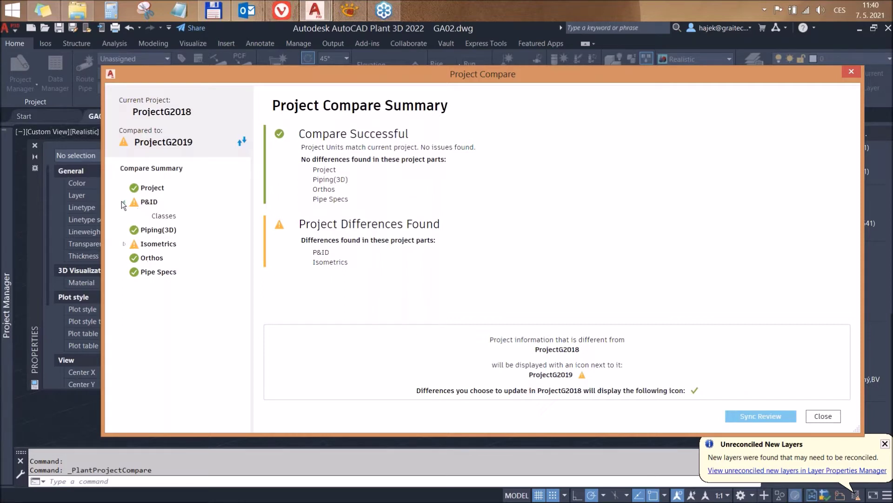
{"action": "left_click", "coordinate": [160, 217]}
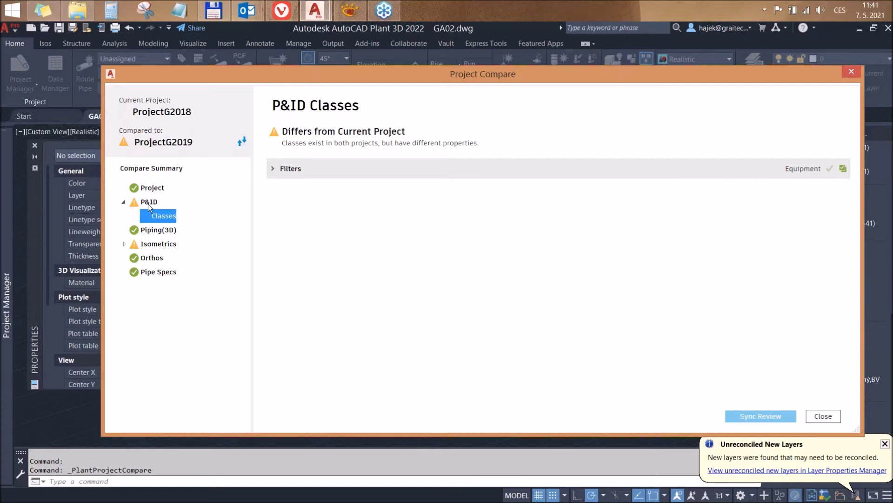
- Inspect the Filters ClassName value, then swap to compare ProjectG2019 against ProjectG2018
{"action": "left_click", "coordinate": [274, 168]}
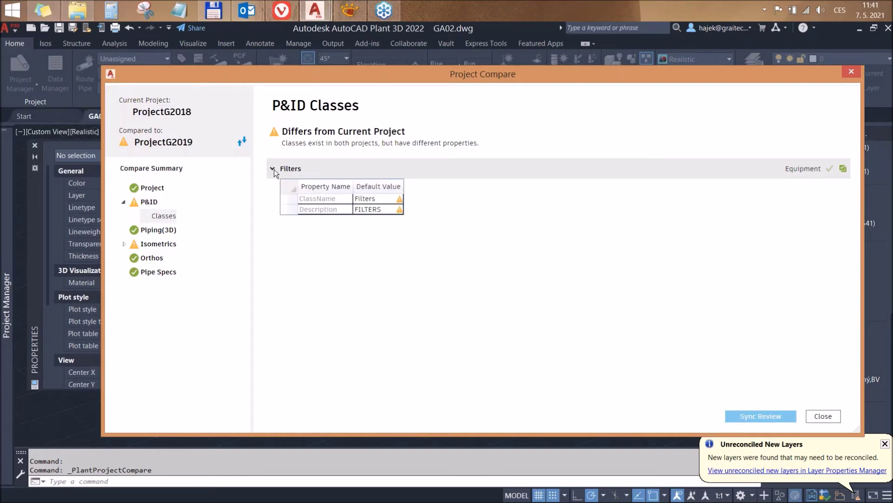
{"action": "left_click", "coordinate": [377, 210]}
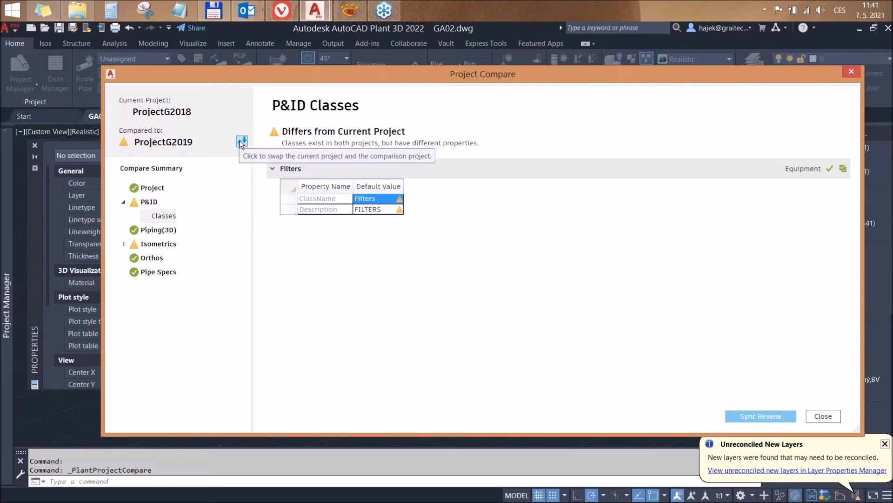
{"action": "left_click", "coordinate": [241, 142]}
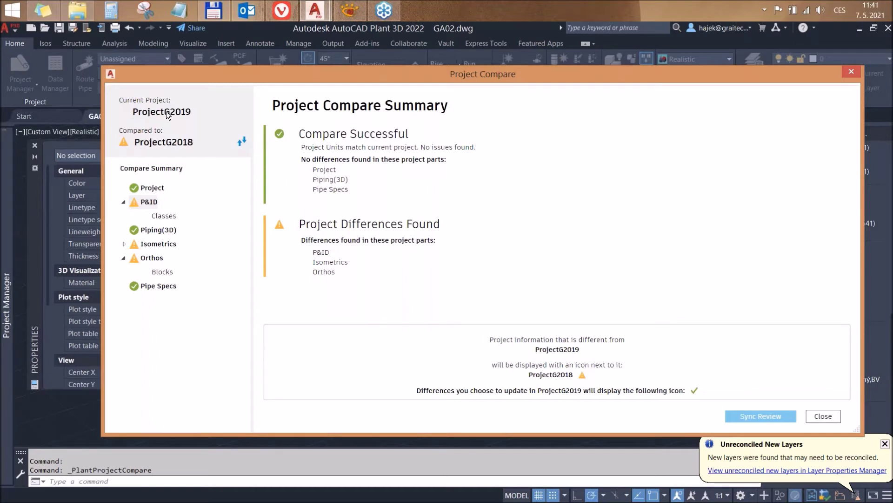
- Open P&ID Classes and expand Filters to check the Description default value Filtery
{"action": "left_click", "coordinate": [170, 217]}
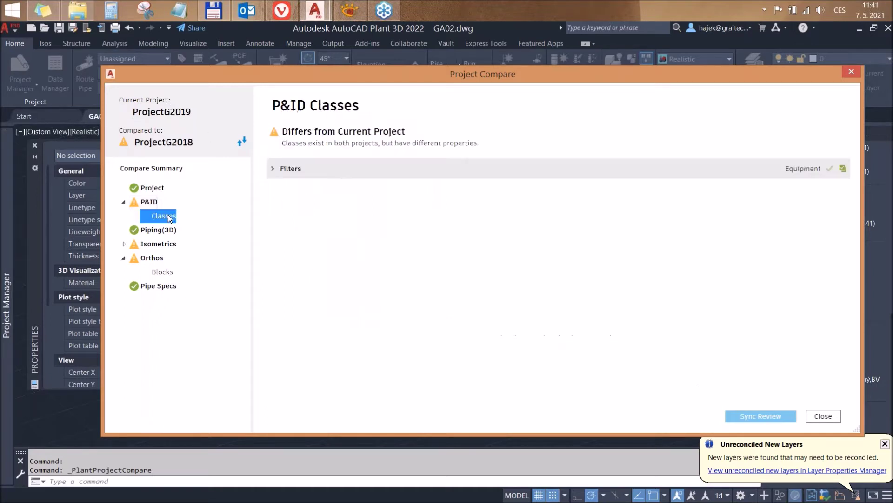
{"action": "left_click", "coordinate": [268, 169]}
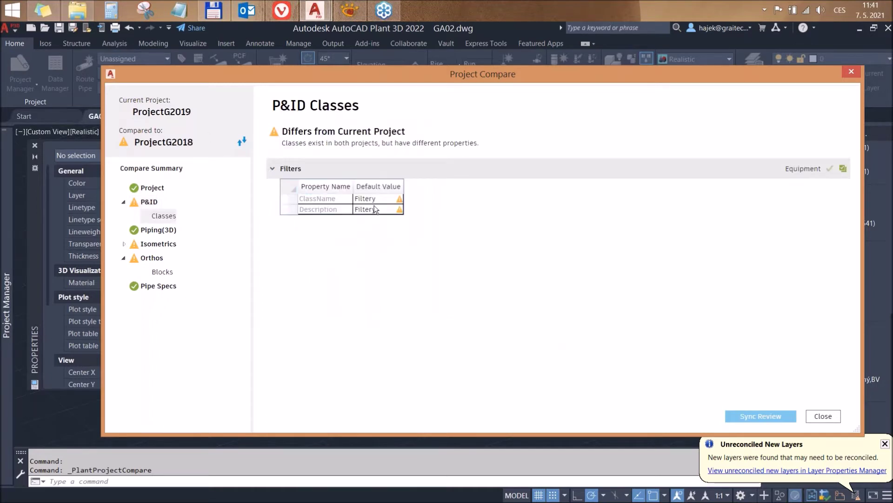
{"action": "mouse_move", "coordinate": [377, 209]}
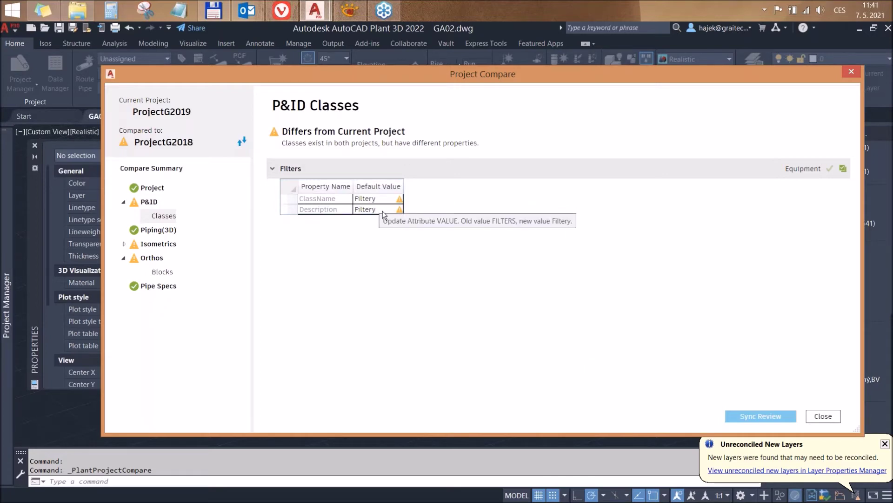
{"action": "left_click", "coordinate": [377, 210]}
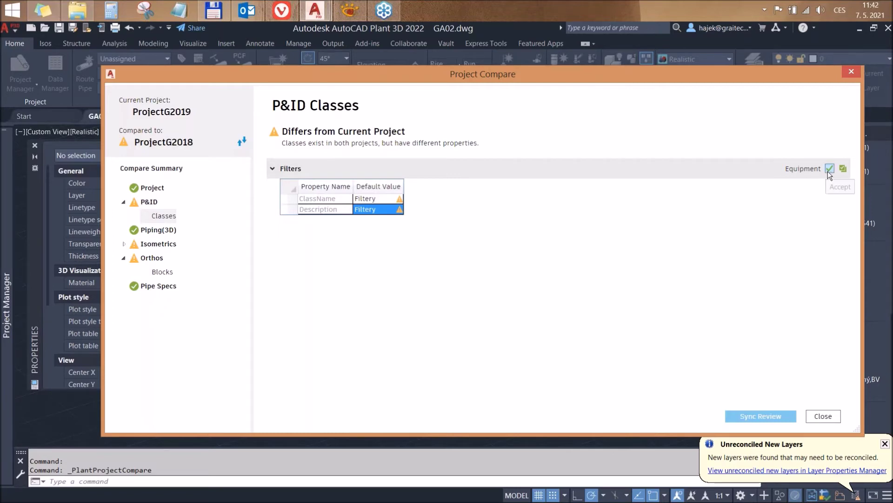
- Accept the Filters ClassName and Description differences, then open the sync review
{"action": "left_click", "coordinate": [378, 200]}
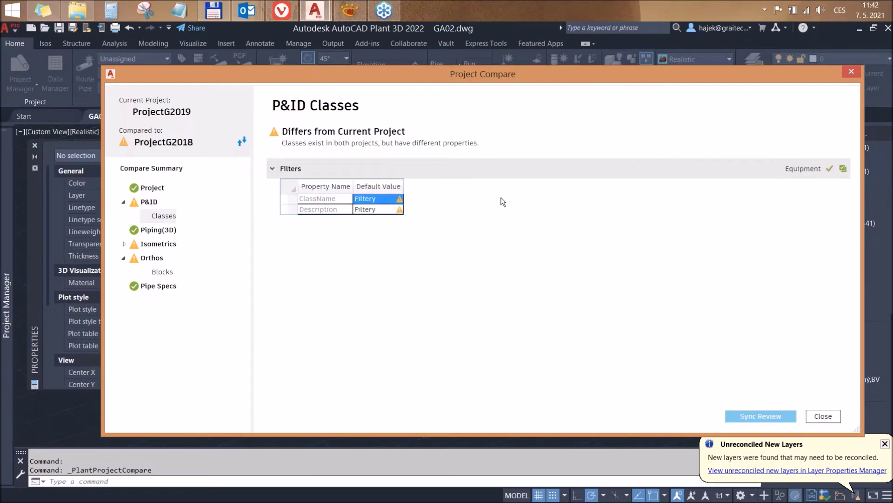
{"action": "left_click", "coordinate": [829, 168]}
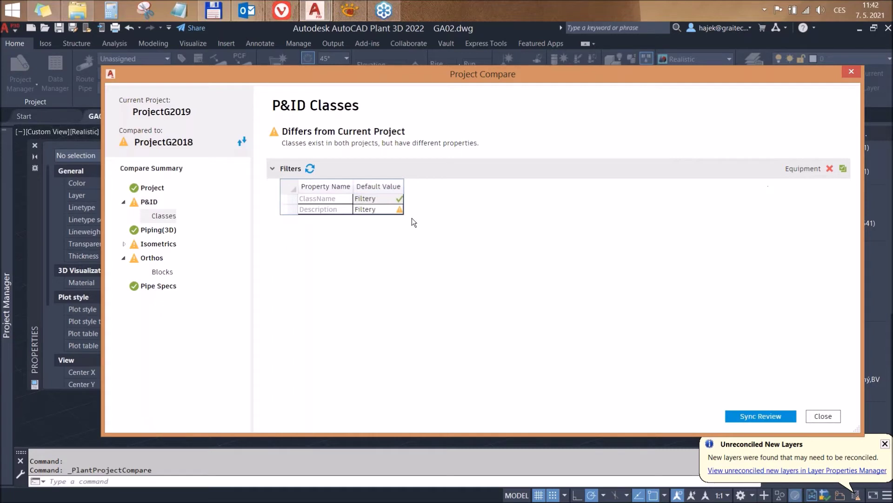
{"action": "left_click", "coordinate": [378, 209]}
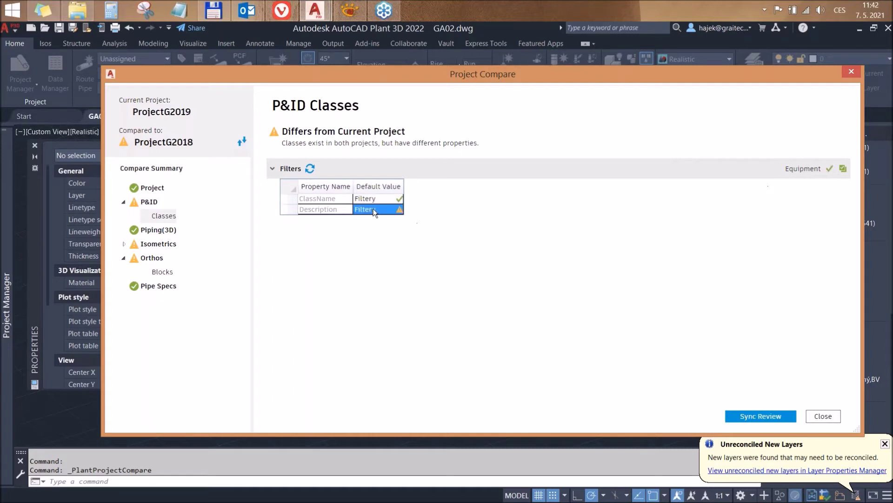
{"action": "left_click", "coordinate": [829, 169]}
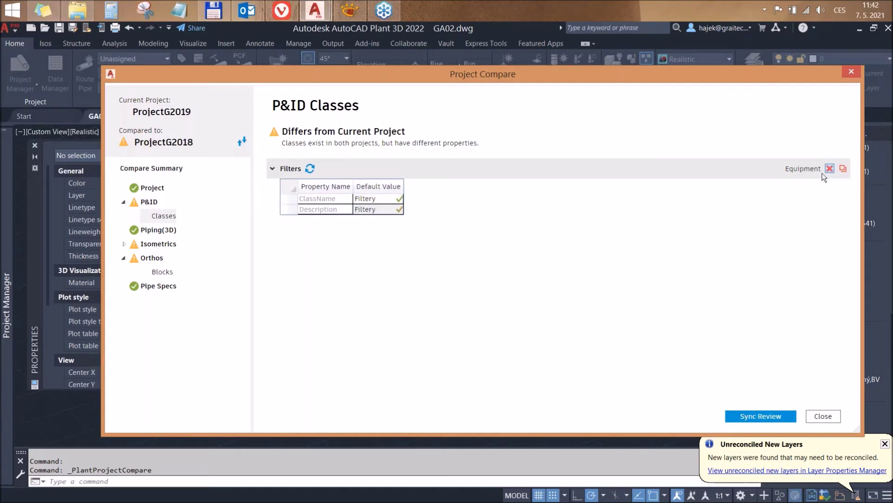
{"action": "left_click", "coordinate": [311, 170]}
{"action": "left_click", "coordinate": [272, 170]}
{"action": "left_click", "coordinate": [761, 416]}
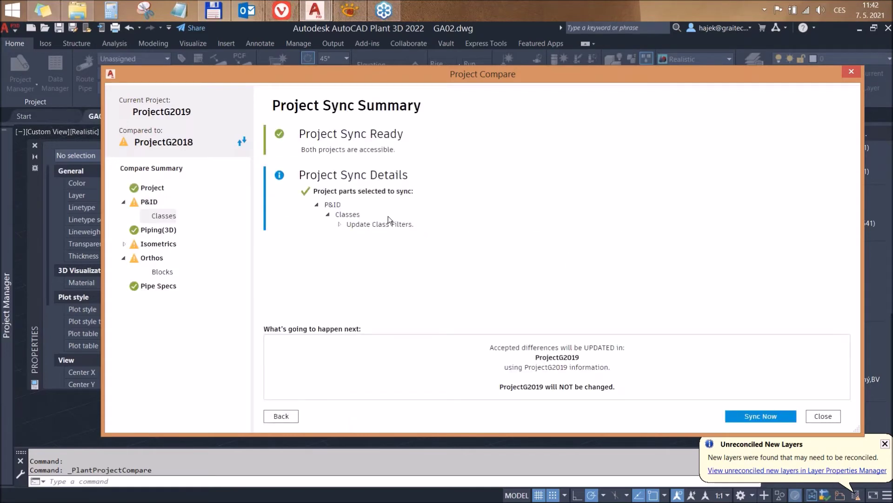
- Return from the sync summary to P&ID Classes and swap back to ProjectG2018 as current
{"action": "left_click", "coordinate": [157, 217]}
{"action": "left_click", "coordinate": [154, 210]}
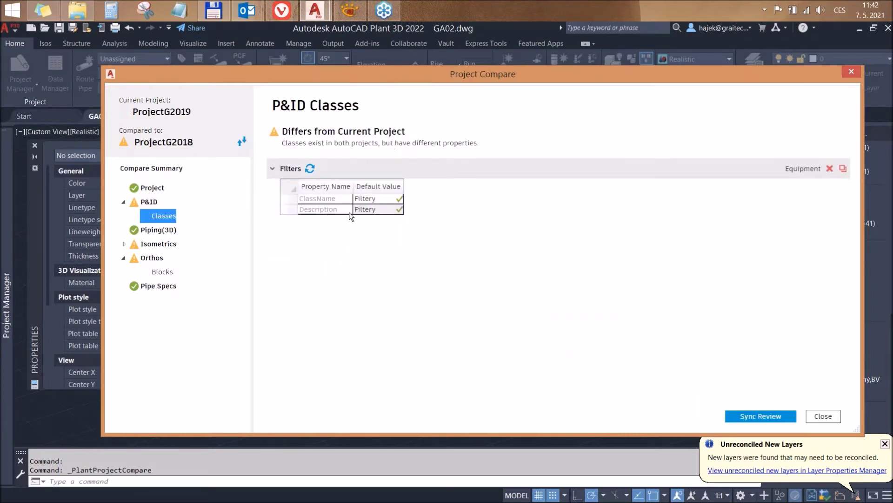
{"action": "left_click", "coordinate": [755, 419]}
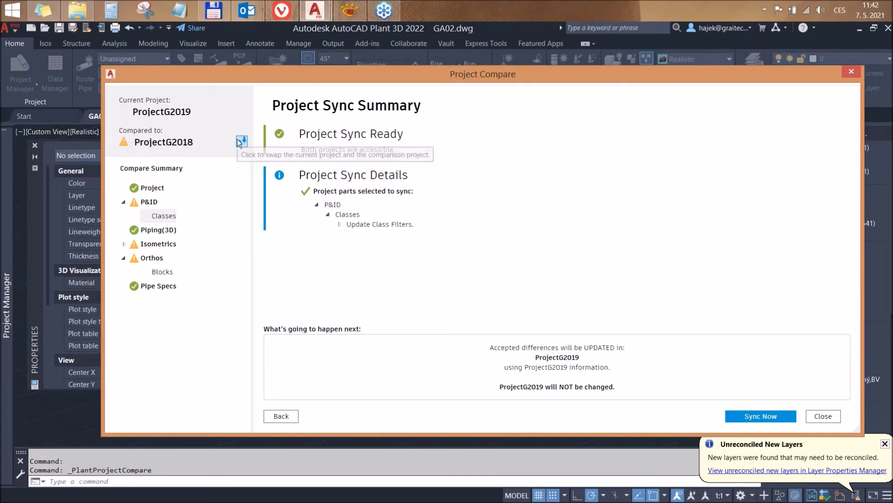
{"action": "left_click", "coordinate": [163, 215]}
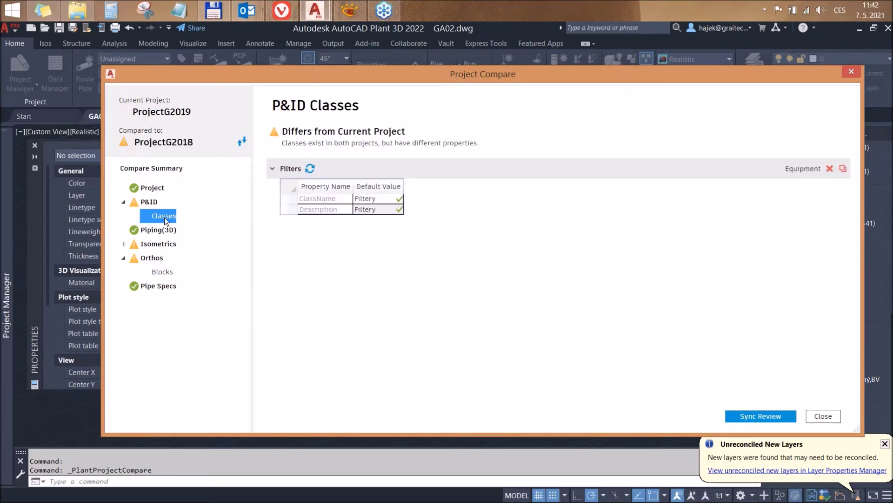
{"action": "left_click", "coordinate": [241, 142]}
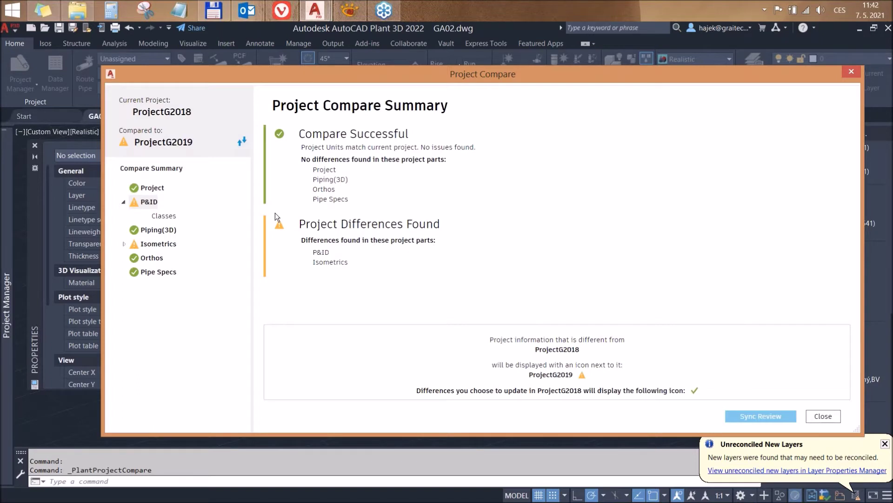
- Expand the Filters class, accept all its differences, and open the sync review
{"action": "left_click", "coordinate": [174, 217]}
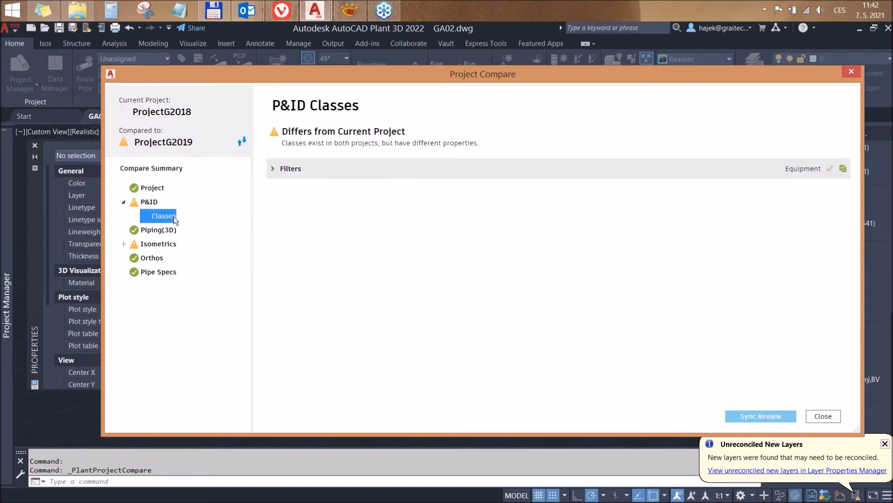
{"action": "left_click", "coordinate": [271, 169]}
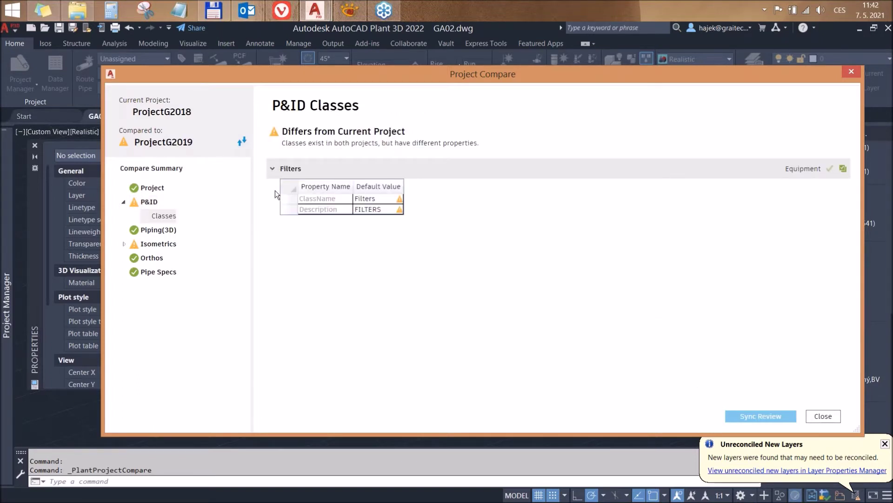
{"action": "left_click", "coordinate": [393, 209]}
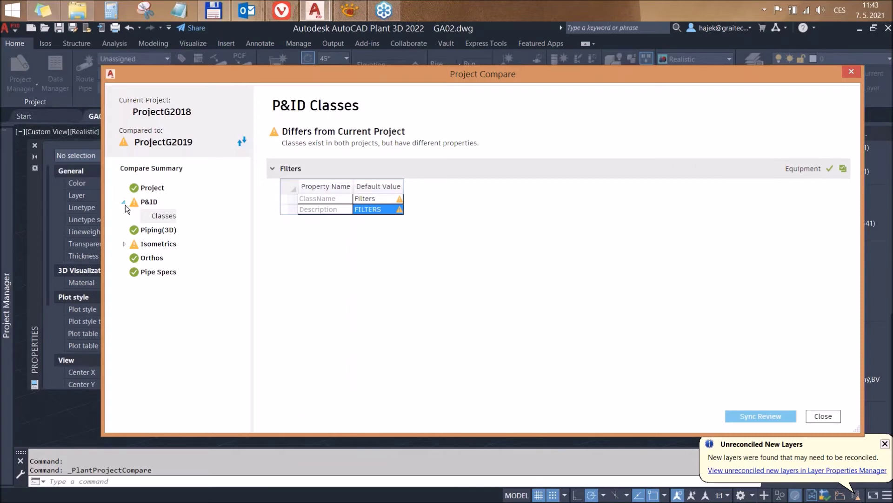
{"action": "left_click", "coordinate": [149, 202]}
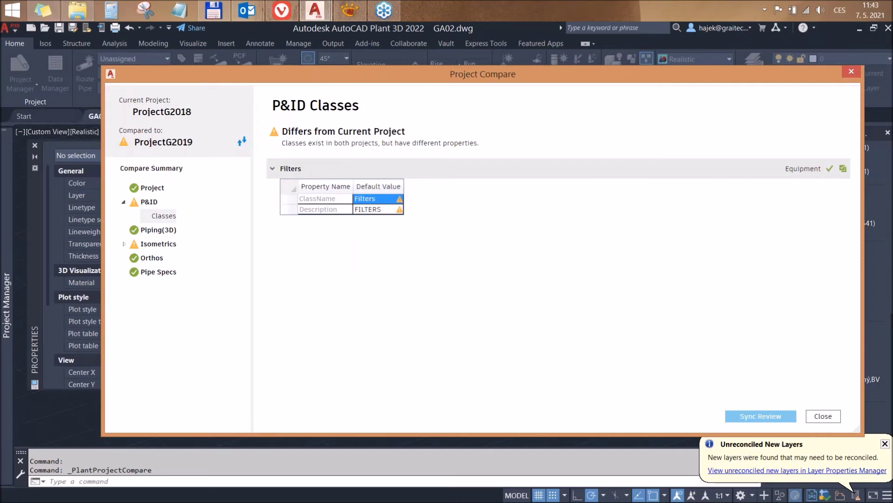
{"action": "left_click", "coordinate": [844, 171]}
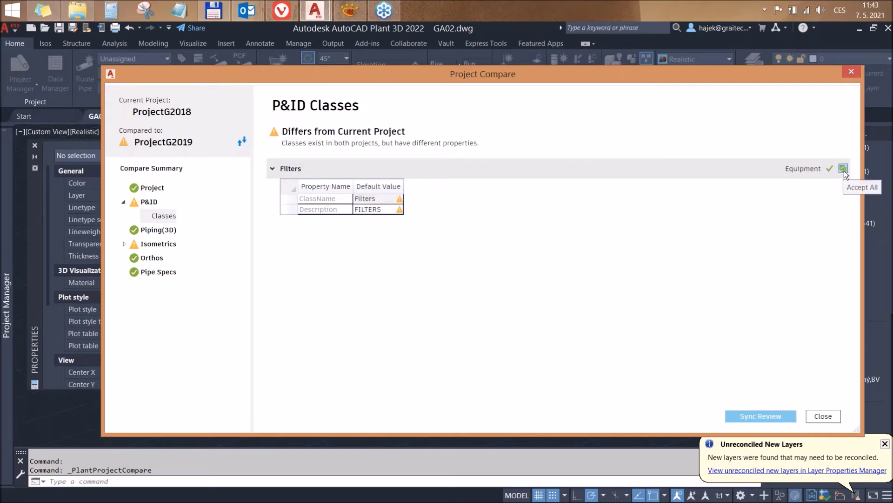
{"action": "left_click", "coordinate": [766, 418]}
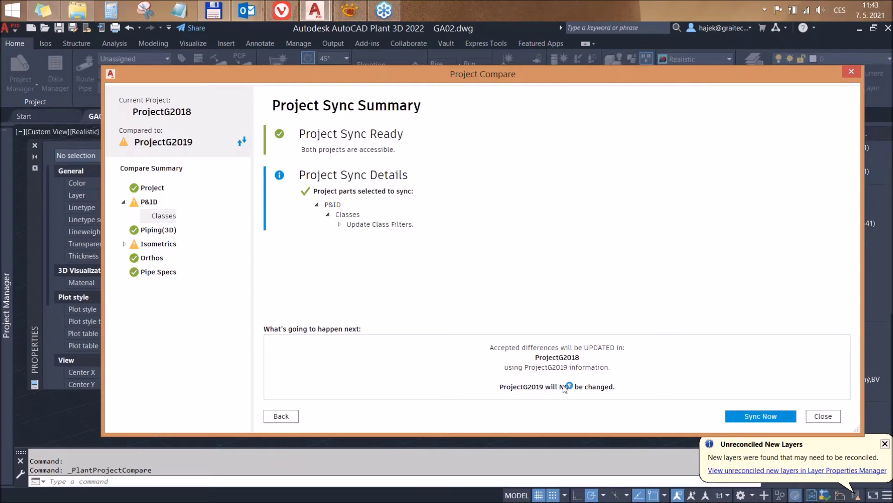
- Sync the accepted P&ID class changes into ProjectG2018, then close Project Compare
{"action": "left_click", "coordinate": [750, 418]}
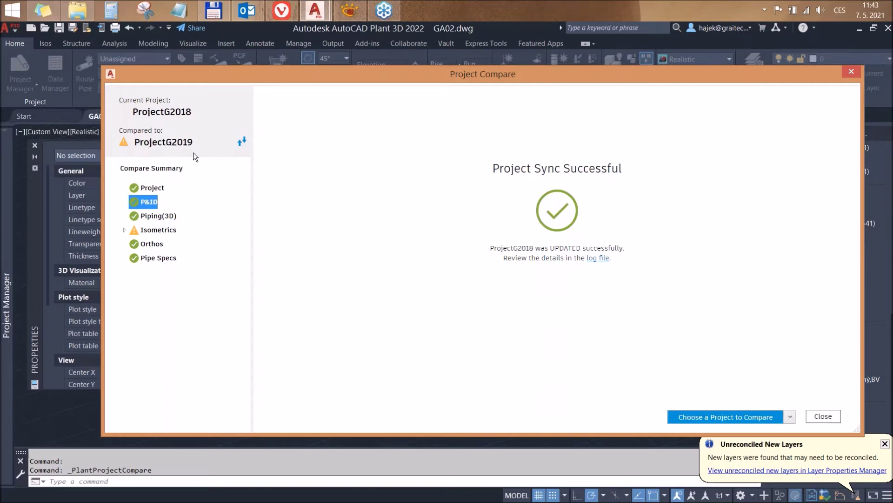
{"action": "left_click", "coordinate": [830, 418]}
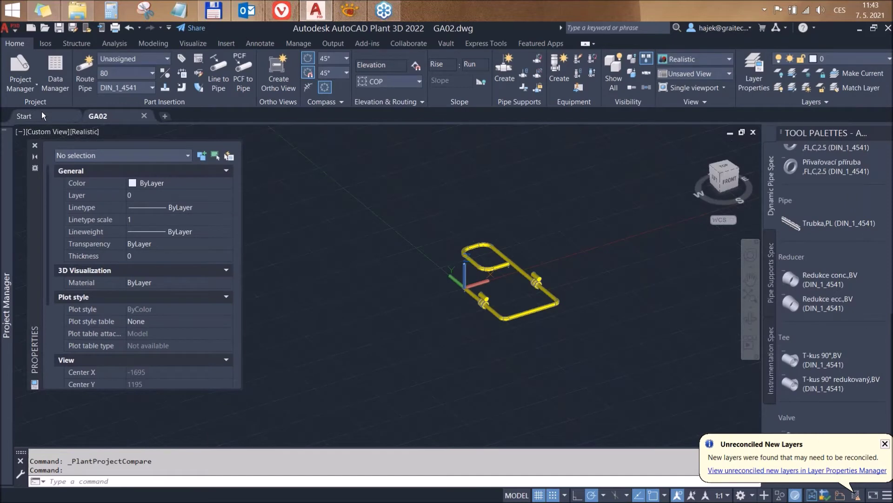
- Open ProjectG2018's Project Setup and inspect the Filters class under P&ID Class Definitions
{"action": "left_click", "coordinate": [22, 89]}
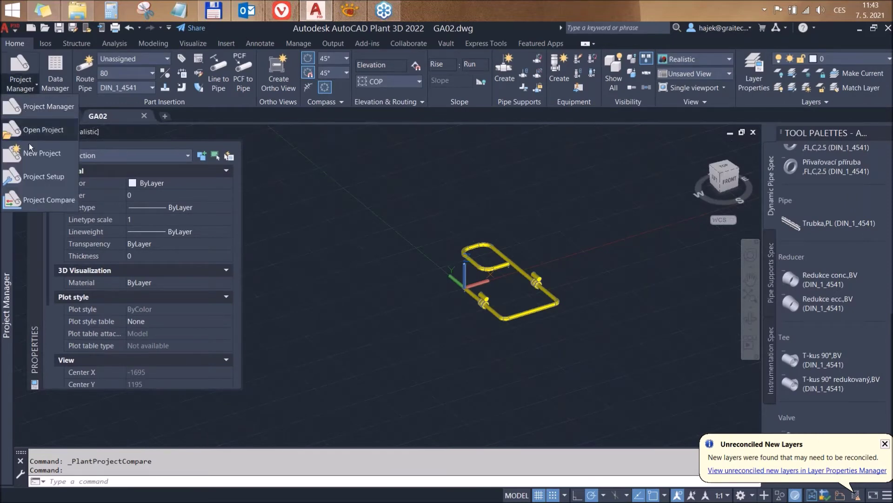
{"action": "left_click", "coordinate": [28, 176]}
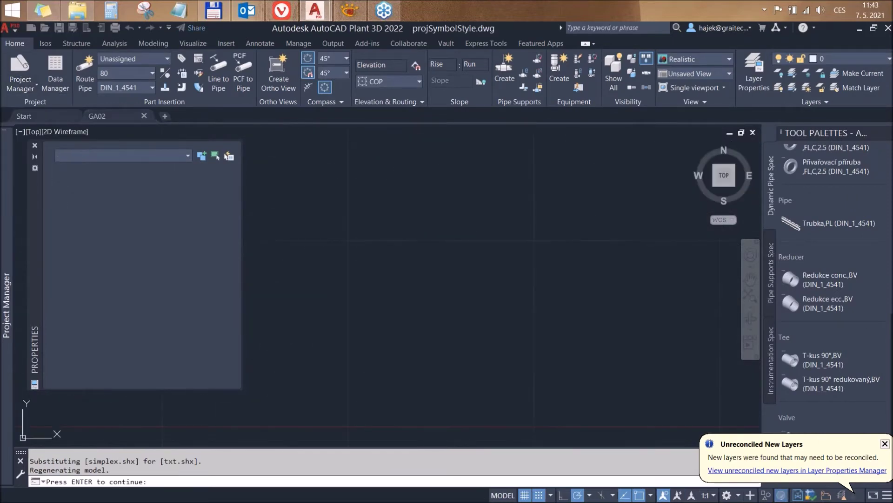
{"action": "key", "text": "Return"}
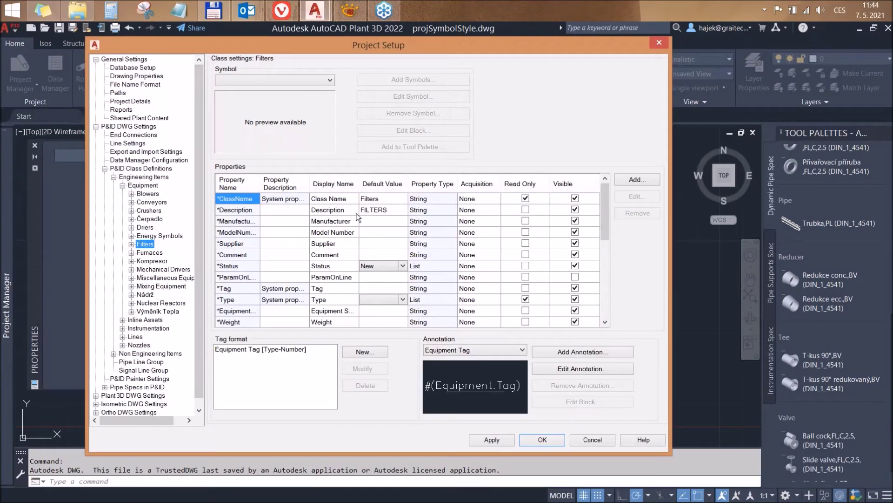
{"action": "left_click", "coordinate": [132, 245]}
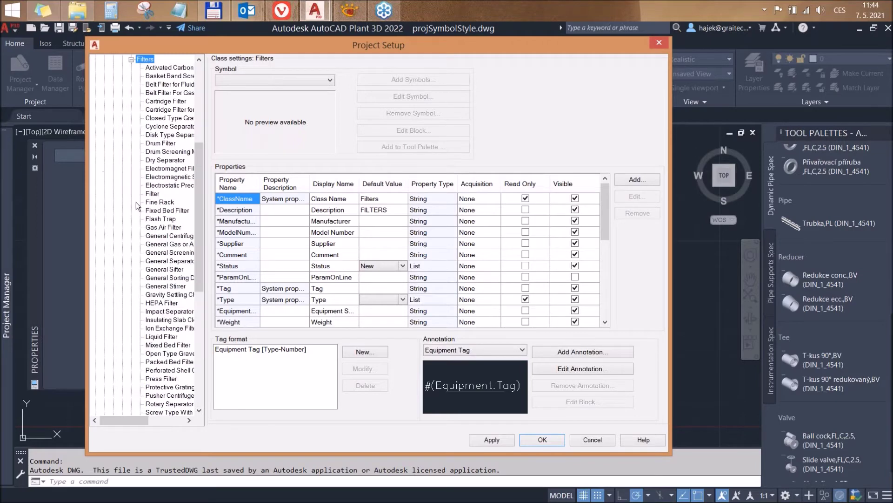
{"action": "left_click", "coordinate": [132, 61]}
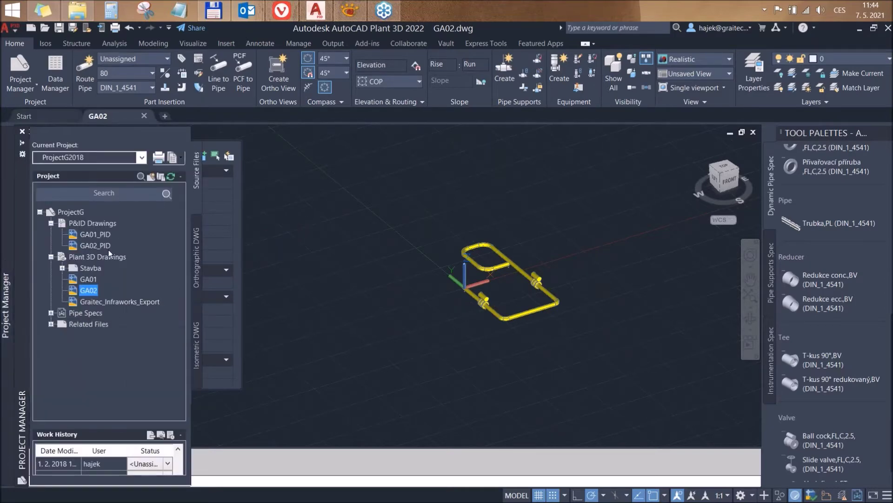
- Compare ProjectG2018 against ProjectG2019's Project.xml, close the summary, and close GA02
{"action": "left_click", "coordinate": [27, 88]}
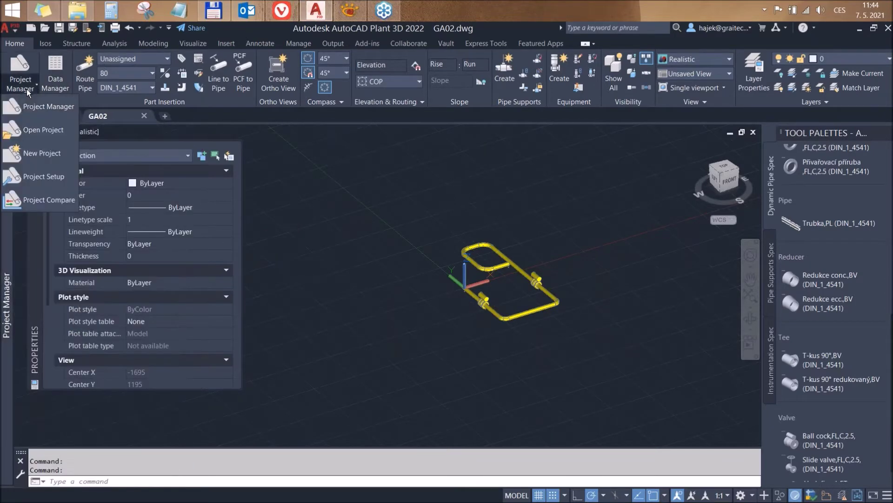
{"action": "left_click", "coordinate": [47, 201]}
{"action": "left_click", "coordinate": [602, 395]}
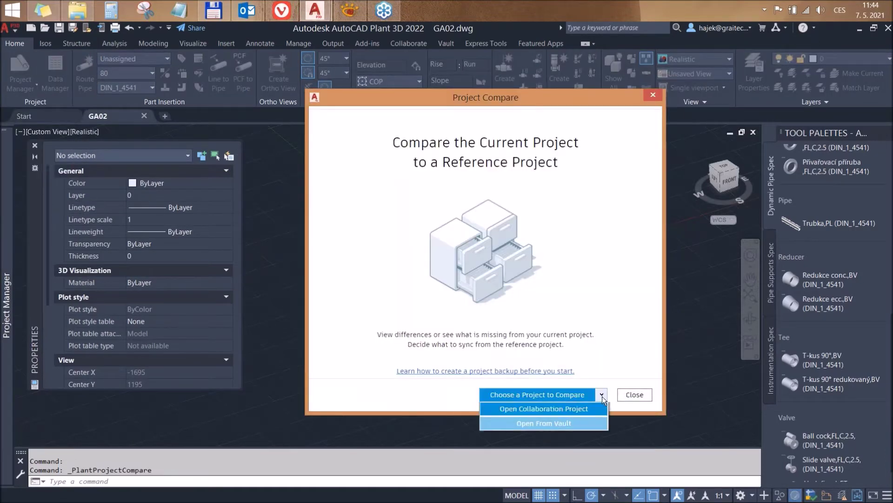
{"action": "left_click", "coordinate": [579, 408]}
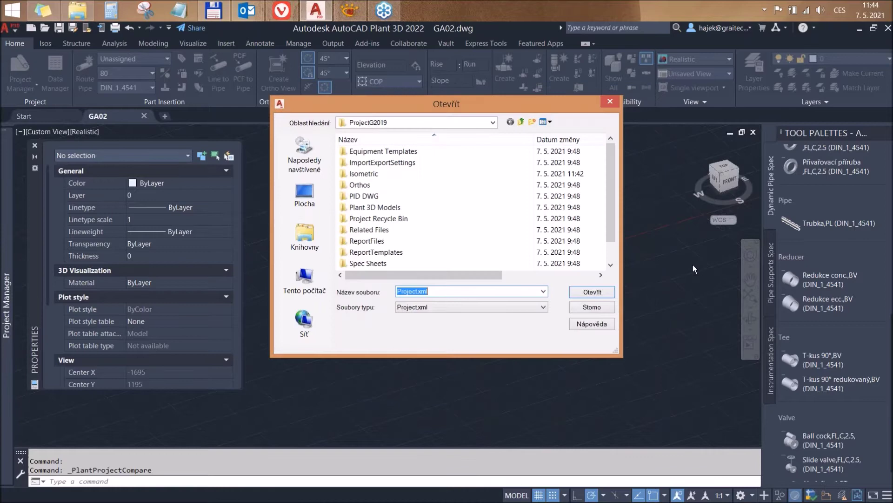
{"action": "scroll", "coordinate": [611, 227], "scroll_direction": "down", "scroll_amount": 1}
{"action": "left_click", "coordinate": [368, 263]}
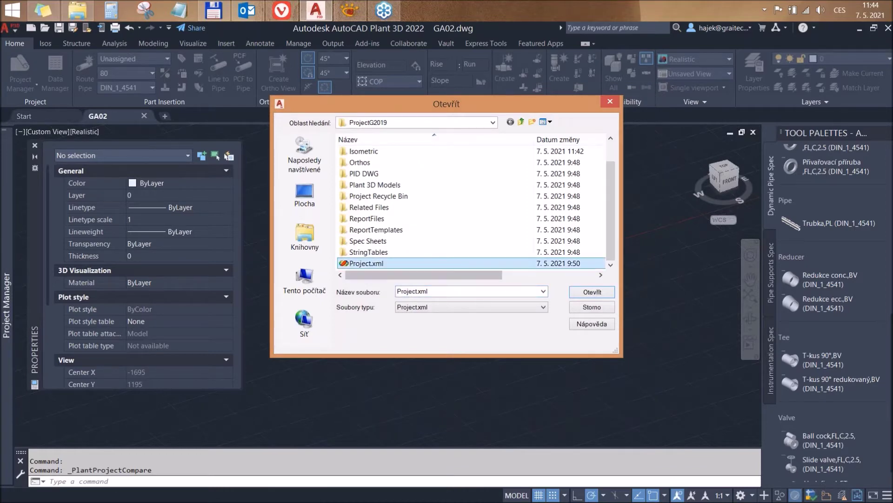
{"action": "left_click", "coordinate": [599, 292]}
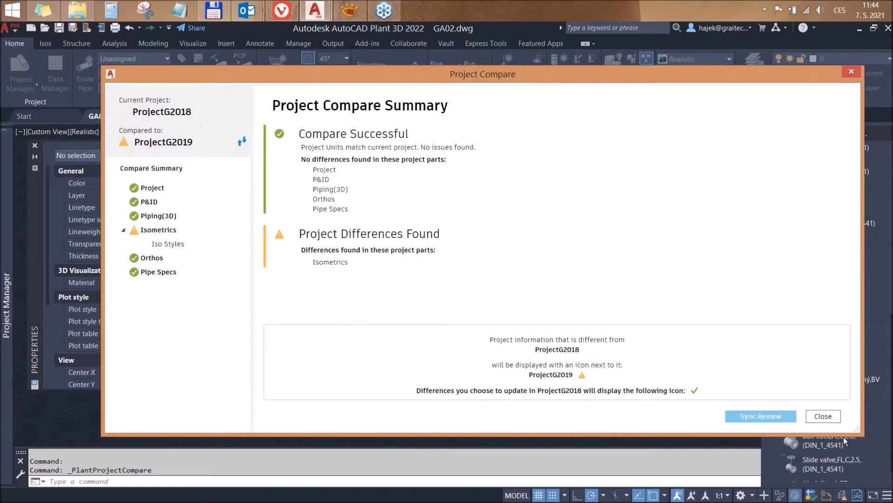
{"action": "left_click", "coordinate": [831, 417]}
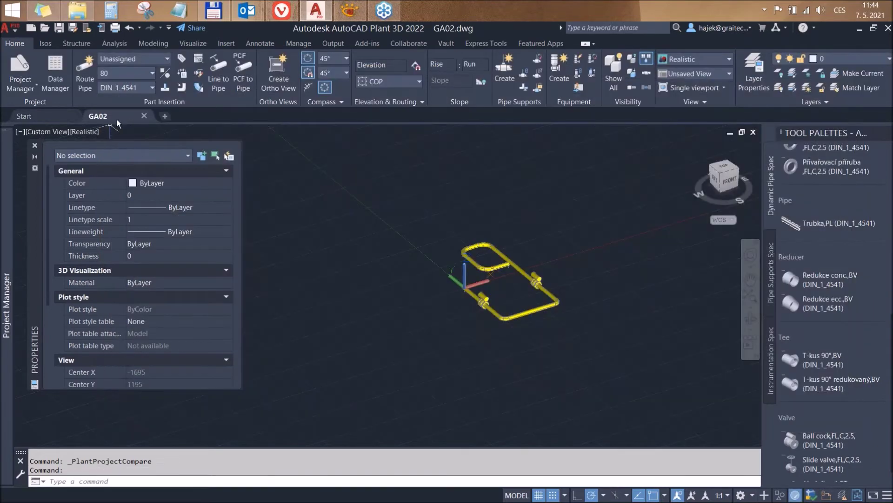
{"action": "left_click", "coordinate": [144, 116]}
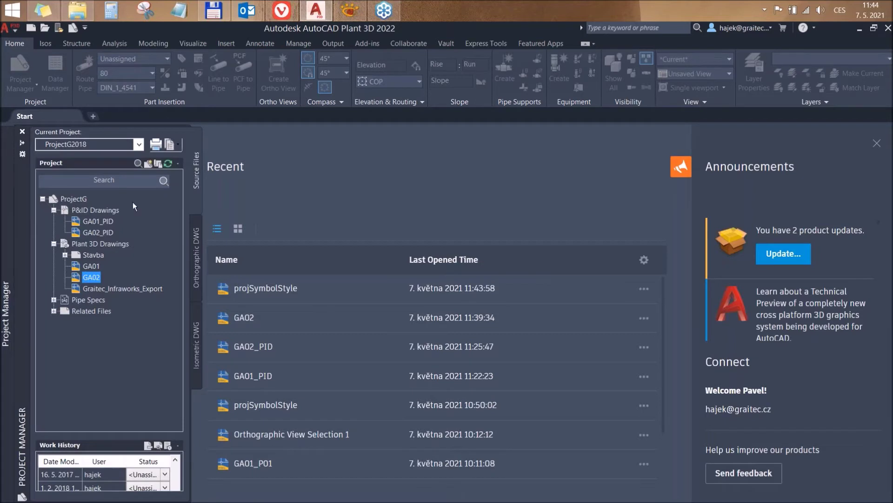
- Make ProjectG2019 the current project and open its Project Setup
{"action": "left_click", "coordinate": [139, 144]}
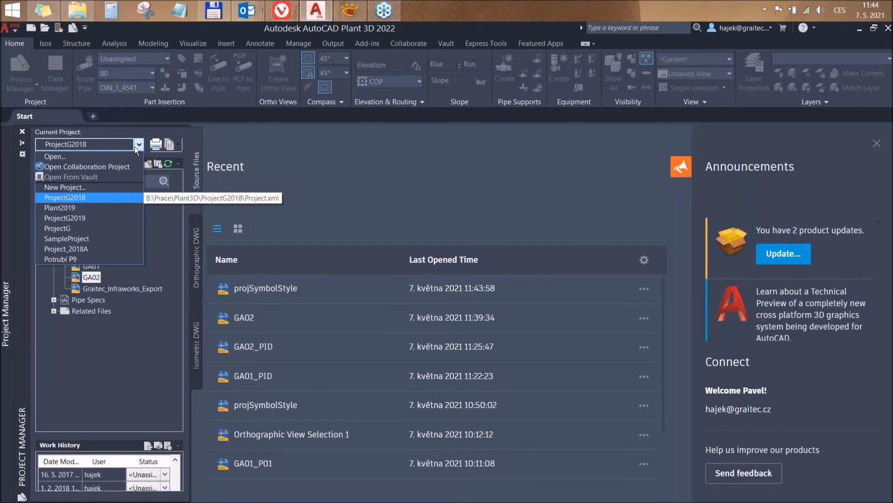
{"action": "left_click", "coordinate": [86, 217]}
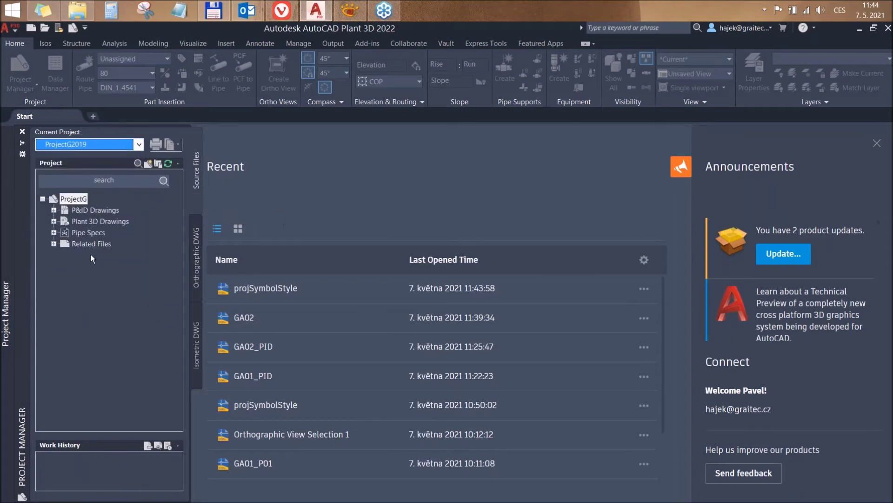
{"action": "right_click", "coordinate": [69, 197]}
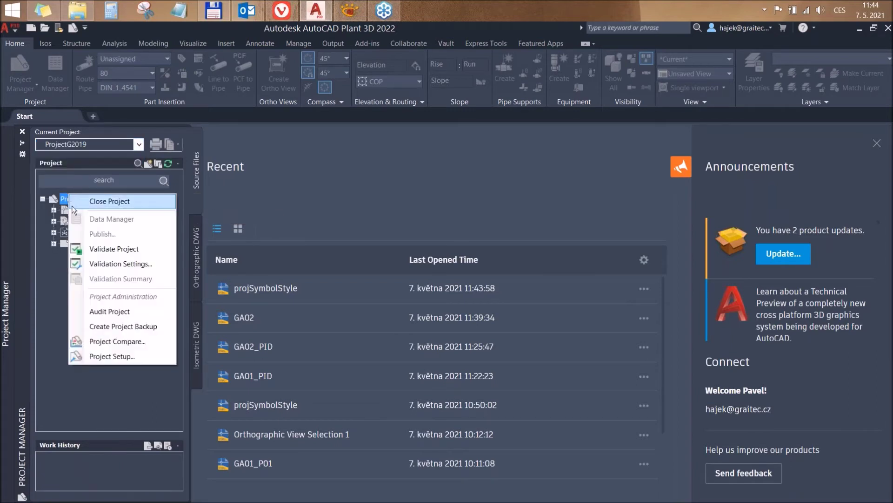
{"action": "left_click", "coordinate": [124, 355]}
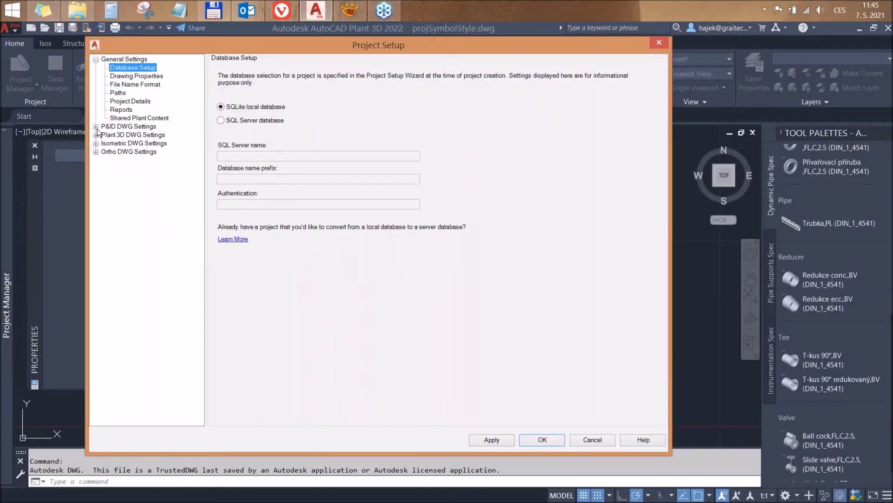
- Drill into P&ID Class Definitions > Engineering Items > Equipment to view ProjectG2019's Filters class
{"action": "left_click", "coordinate": [96, 127]}
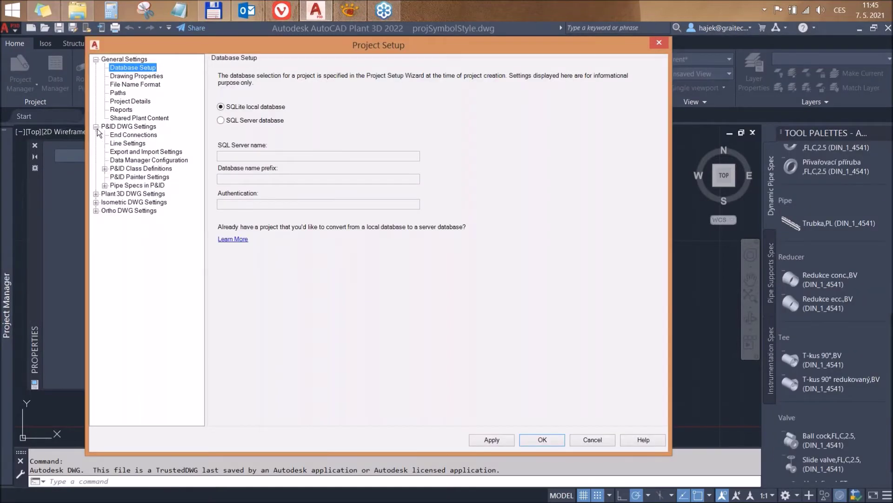
{"action": "left_click", "coordinate": [105, 186]}
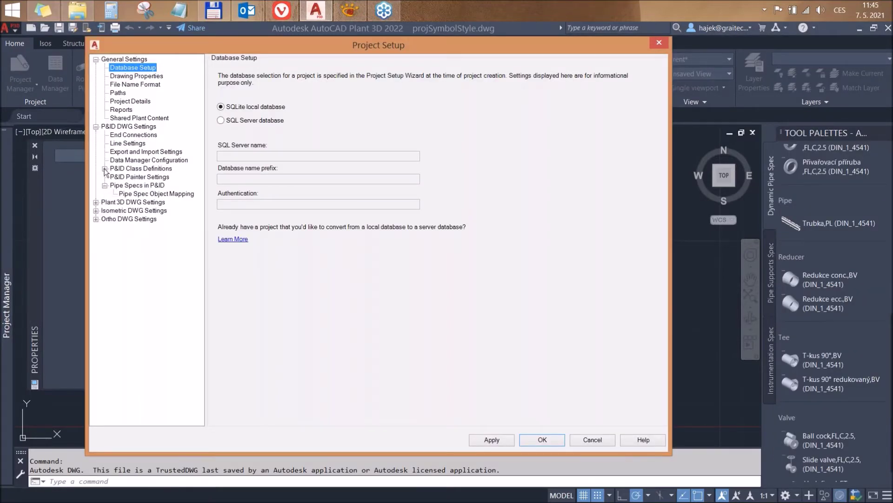
{"action": "left_click", "coordinate": [104, 168]}
{"action": "left_click", "coordinate": [114, 177]}
{"action": "left_click", "coordinate": [138, 184]}
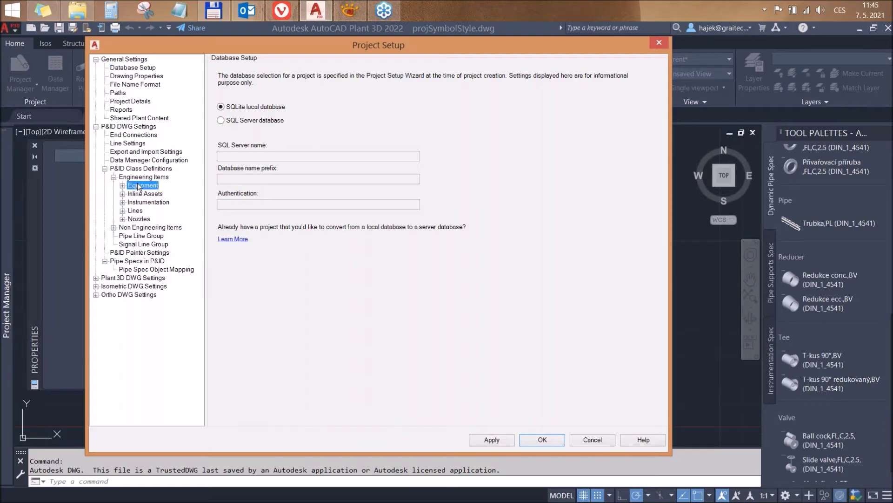
{"action": "left_click", "coordinate": [143, 178]}
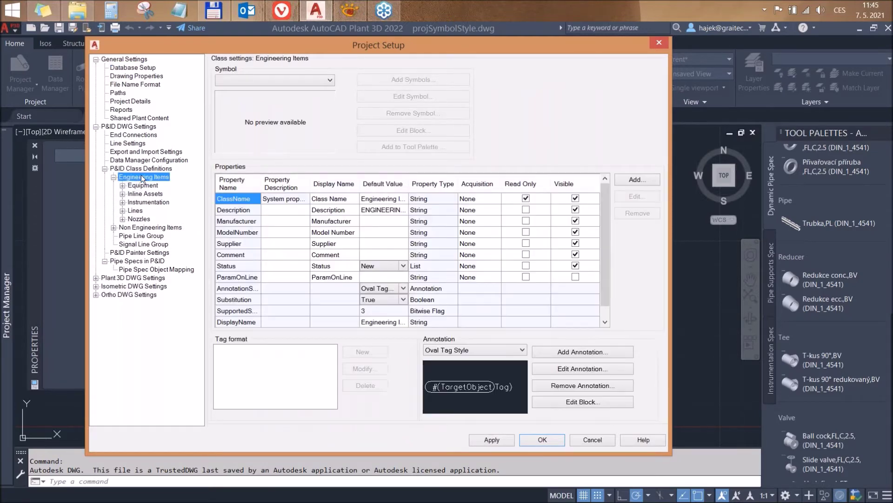
{"action": "left_click", "coordinate": [123, 185]}
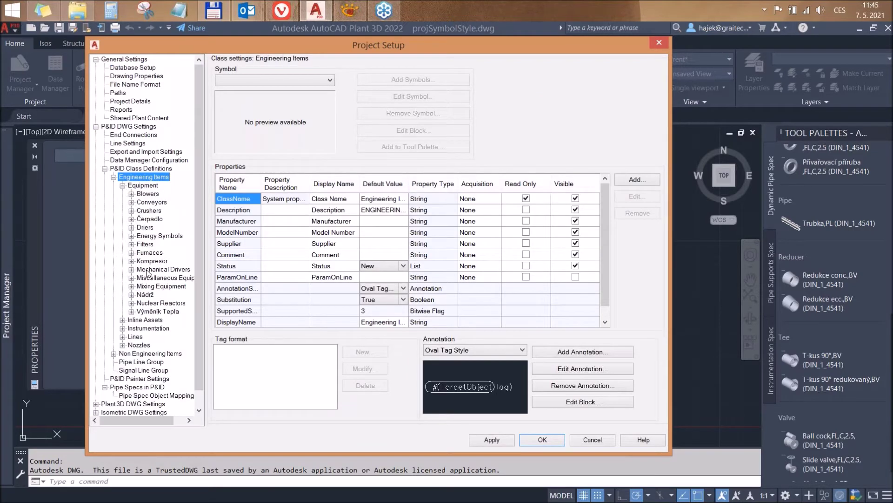
{"action": "left_click", "coordinate": [144, 244]}
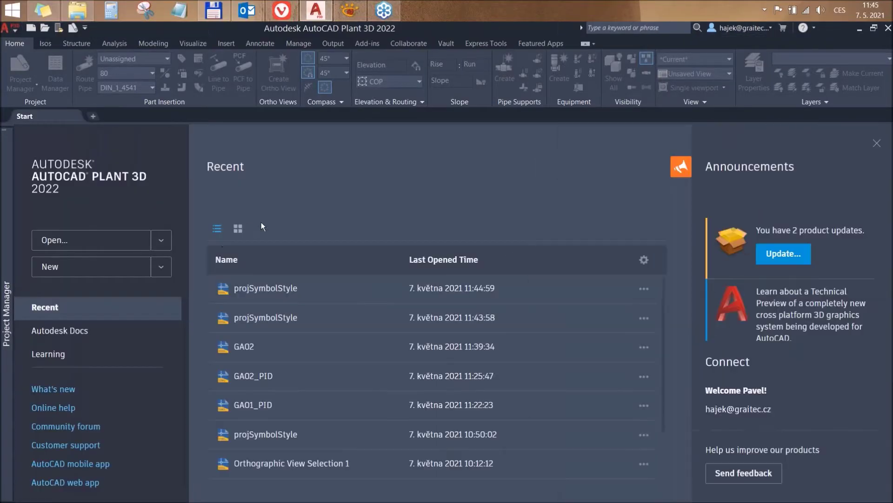
- Make ProjectG2018 current, compare it with ProjectG2019's Project.xml, and close the summary
{"action": "mouse_move", "coordinate": [6, 307]}
{"action": "left_click", "coordinate": [138, 145]}
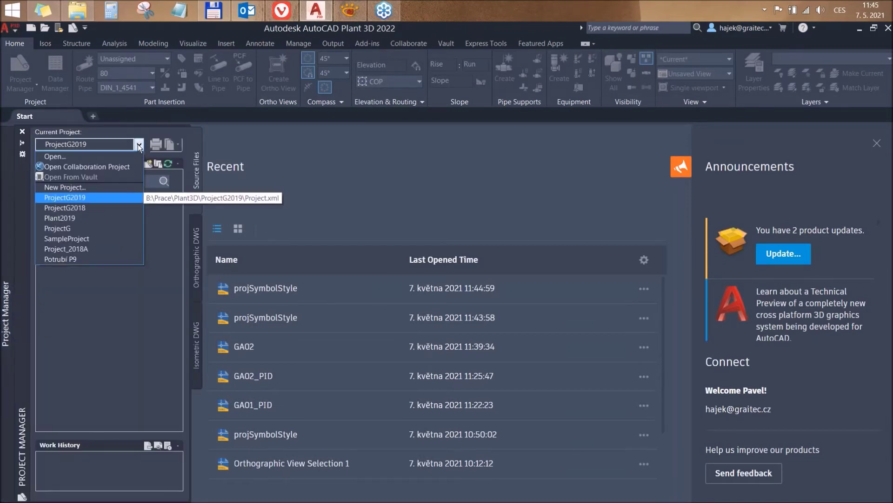
{"action": "left_click", "coordinate": [78, 208]}
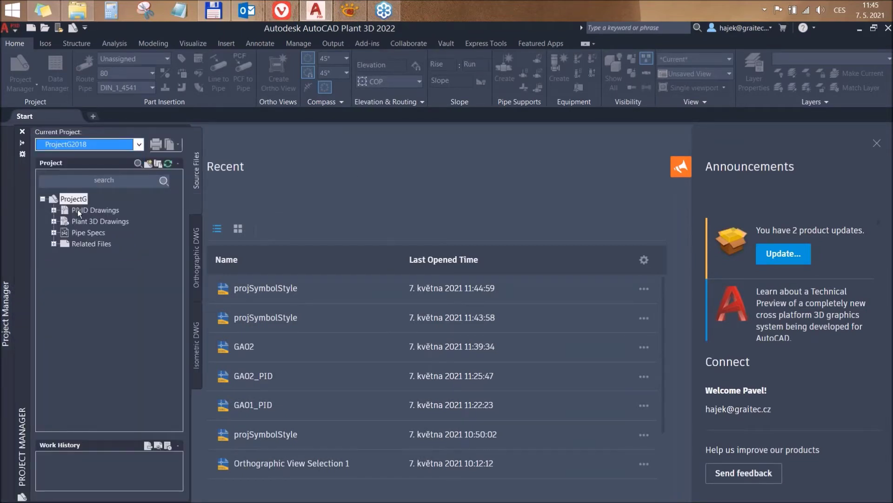
{"action": "right_click", "coordinate": [78, 202]}
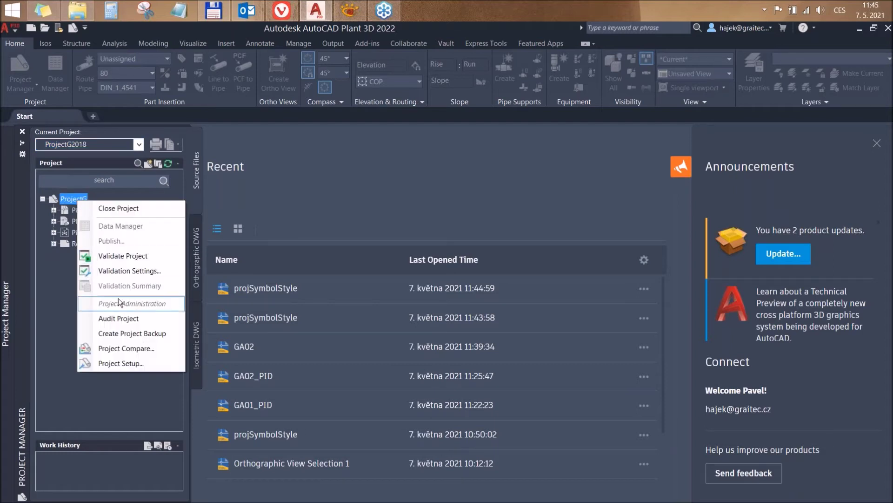
{"action": "left_click", "coordinate": [121, 348]}
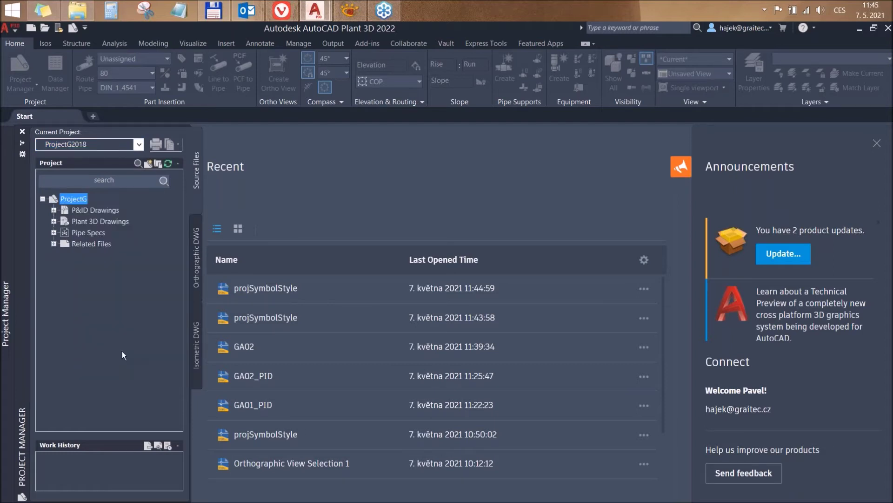
{"action": "left_click", "coordinate": [602, 395]}
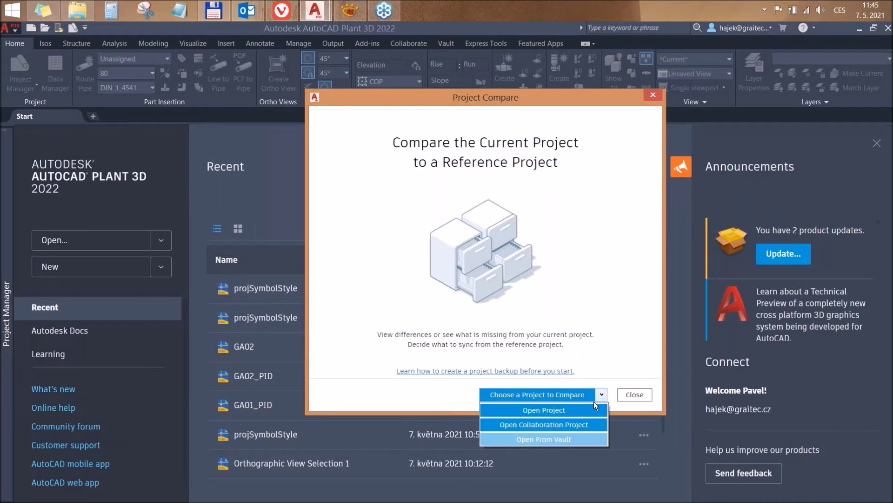
{"action": "left_click", "coordinate": [579, 407]}
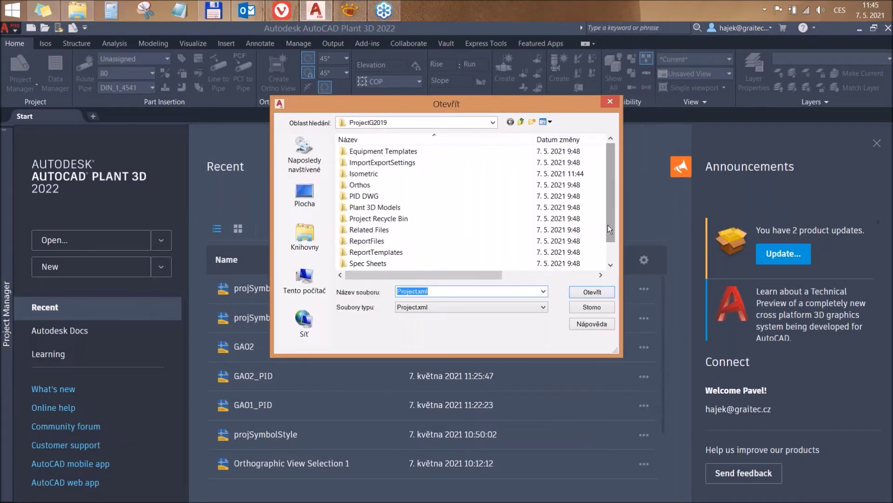
{"action": "scroll", "coordinate": [424, 233], "scroll_direction": "down", "scroll_amount": 1}
{"action": "left_click", "coordinate": [589, 293]}
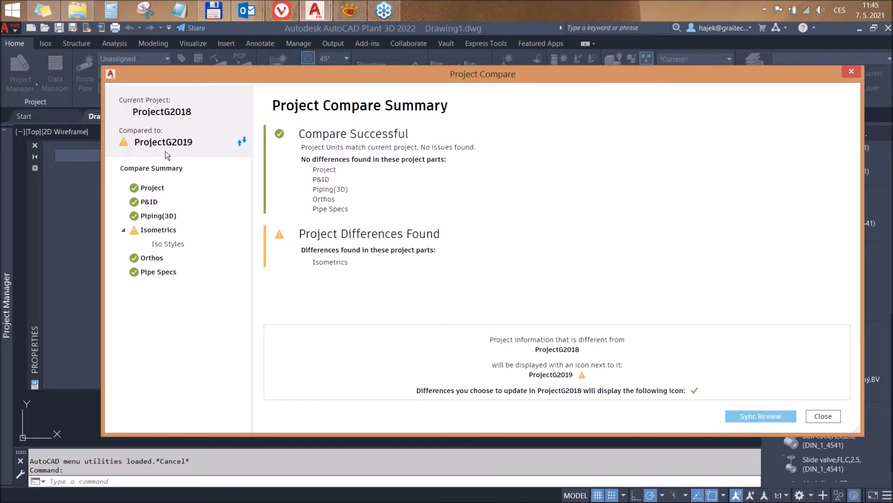
{"action": "left_click", "coordinate": [820, 415]}
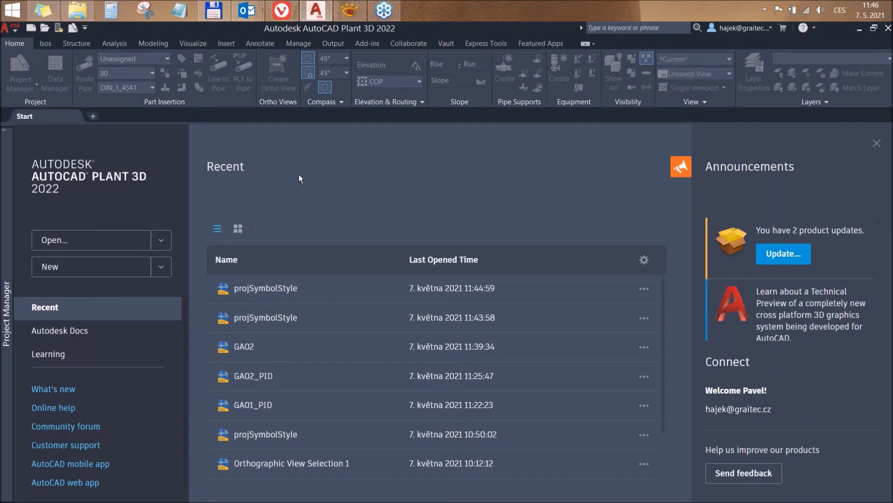
{"action": "left_click", "coordinate": [349, 10]}
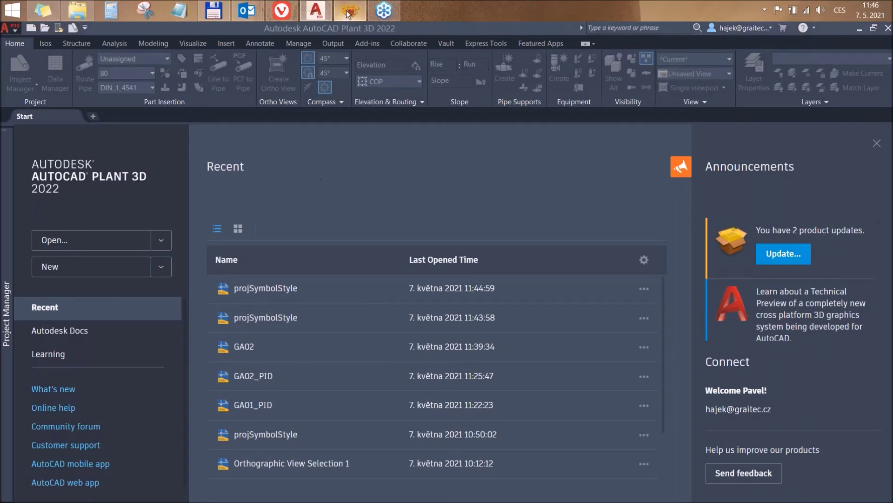
- Scroll the Plant 3D 2022 news PDF through pages 4–5 to the 'Poloha orto offsetu' section
{"action": "scroll", "coordinate": [391, 279], "scroll_direction": "down", "scroll_amount": 4}
{"action": "scroll", "coordinate": [391, 279], "scroll_direction": "down", "scroll_amount": 6}
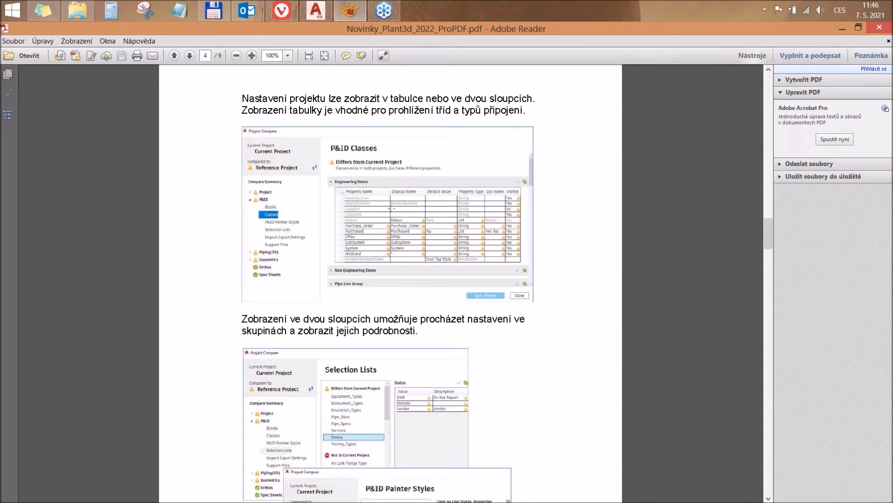
{"action": "scroll", "coordinate": [391, 209], "scroll_direction": "down", "scroll_amount": 3}
{"action": "scroll", "coordinate": [402, 213], "scroll_direction": "down", "scroll_amount": 3}
{"action": "scroll", "coordinate": [397, 288], "scroll_direction": "up", "scroll_amount": 3}
{"action": "scroll", "coordinate": [401, 278], "scroll_direction": "up", "scroll_amount": 1}
{"action": "scroll", "coordinate": [445, 287], "scroll_direction": "down", "scroll_amount": 2}
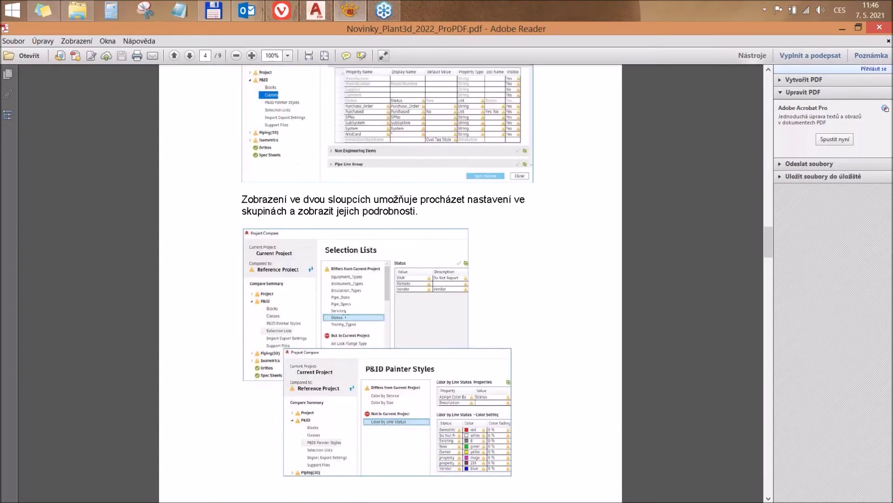
{"action": "scroll", "coordinate": [386, 268], "scroll_direction": "down", "scroll_amount": 3}
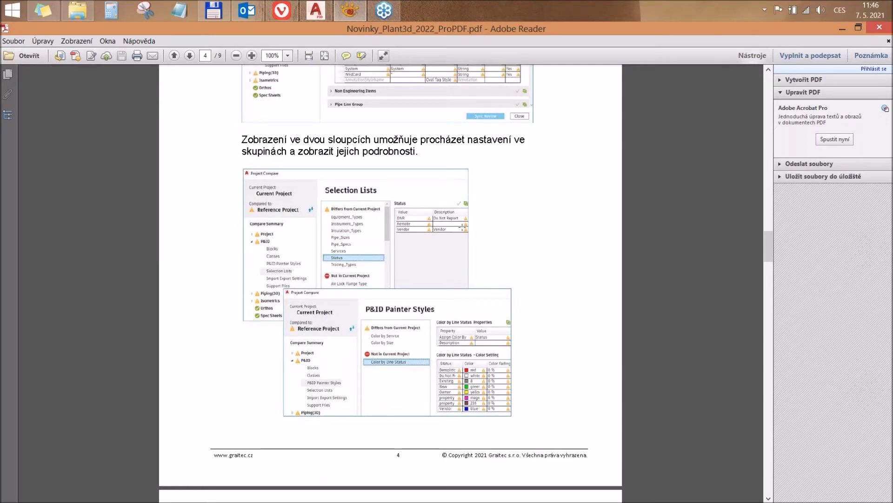
{"action": "scroll", "coordinate": [462, 227], "scroll_direction": "down", "scroll_amount": 5}
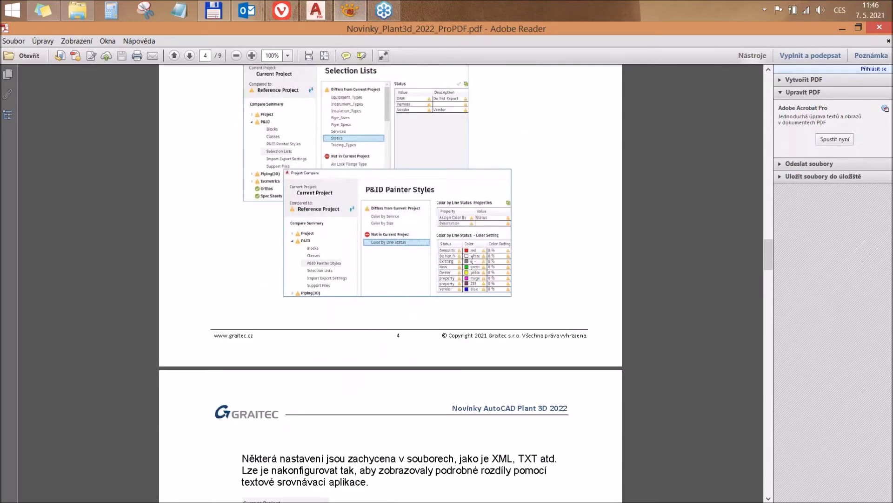
{"action": "scroll", "coordinate": [470, 260], "scroll_direction": "down", "scroll_amount": 3}
{"action": "scroll", "coordinate": [471, 259], "scroll_direction": "down", "scroll_amount": 4}
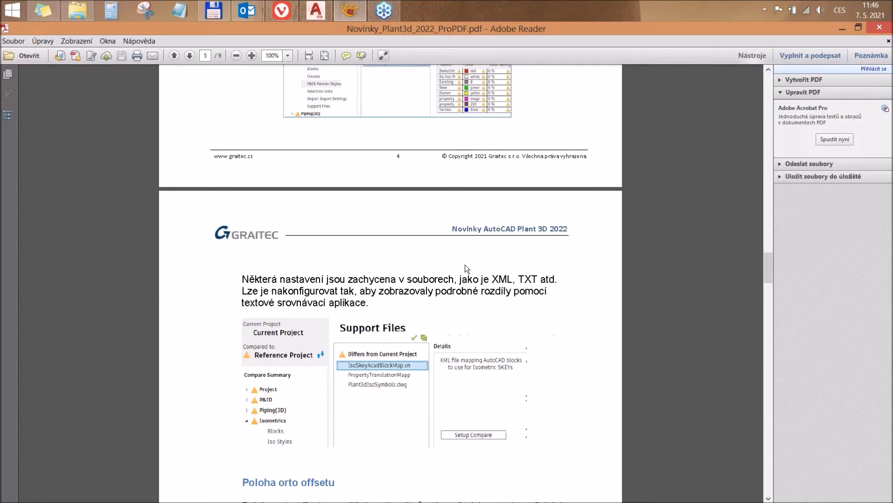
{"action": "scroll", "coordinate": [464, 269], "scroll_direction": "up", "scroll_amount": 2}
{"action": "scroll", "coordinate": [450, 195], "scroll_direction": "up", "scroll_amount": 8}
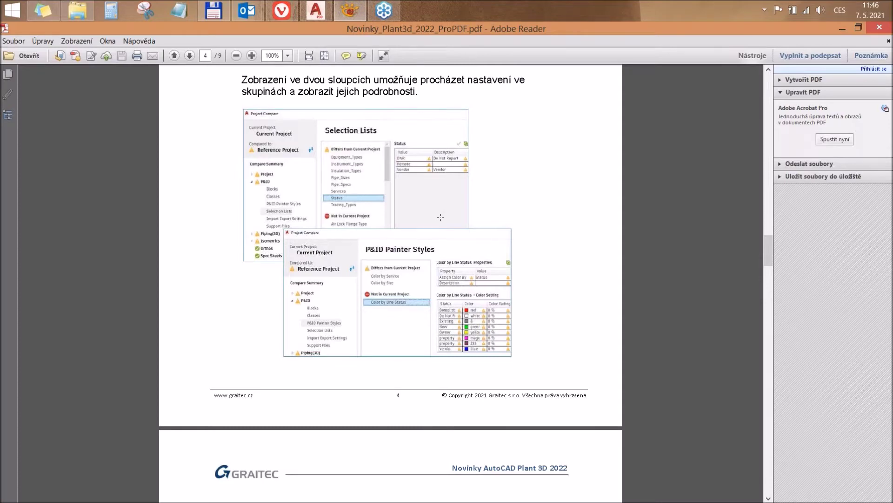
{"action": "scroll", "coordinate": [441, 217], "scroll_direction": "down", "scroll_amount": 7}
{"action": "scroll", "coordinate": [441, 218], "scroll_direction": "down", "scroll_amount": 4}
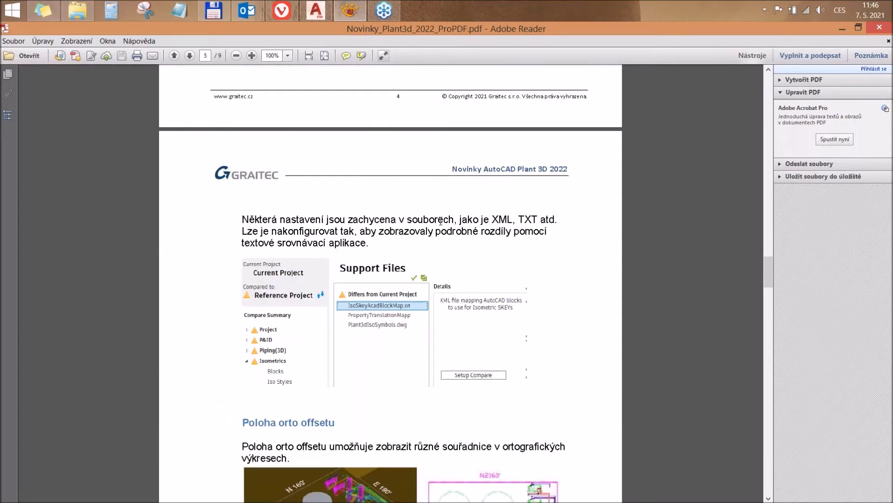
{"action": "scroll", "coordinate": [440, 220], "scroll_direction": "up", "scroll_amount": 8}
{"action": "scroll", "coordinate": [441, 220], "scroll_direction": "up", "scroll_amount": 1}
{"action": "scroll", "coordinate": [440, 221], "scroll_direction": "up", "scroll_amount": 4}
{"action": "scroll", "coordinate": [440, 222], "scroll_direction": "up", "scroll_amount": 4}
{"action": "scroll", "coordinate": [441, 222], "scroll_direction": "up", "scroll_amount": 4}
{"action": "scroll", "coordinate": [440, 224], "scroll_direction": "up", "scroll_amount": 12}
{"action": "scroll", "coordinate": [441, 228], "scroll_direction": "down", "scroll_amount": 10}
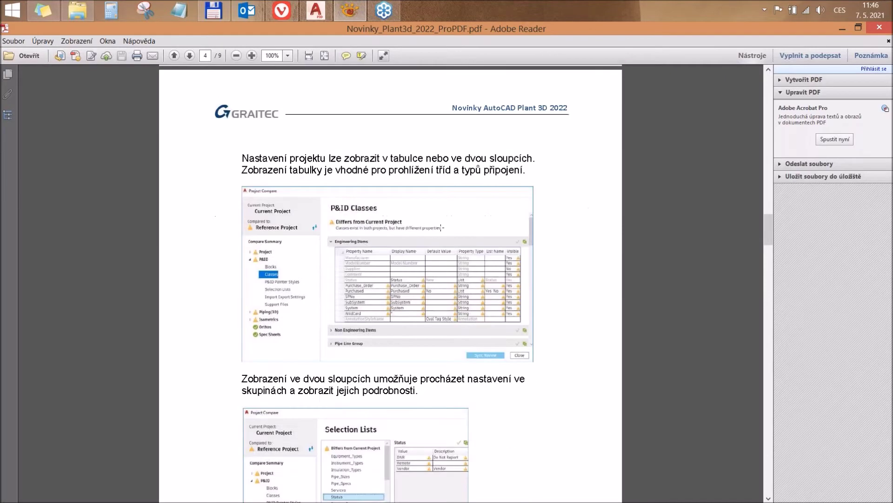
{"action": "scroll", "coordinate": [441, 227], "scroll_direction": "down", "scroll_amount": 4}
{"action": "scroll", "coordinate": [441, 228], "scroll_direction": "down", "scroll_amount": 2}
{"action": "scroll", "coordinate": [441, 229], "scroll_direction": "down", "scroll_amount": 4}
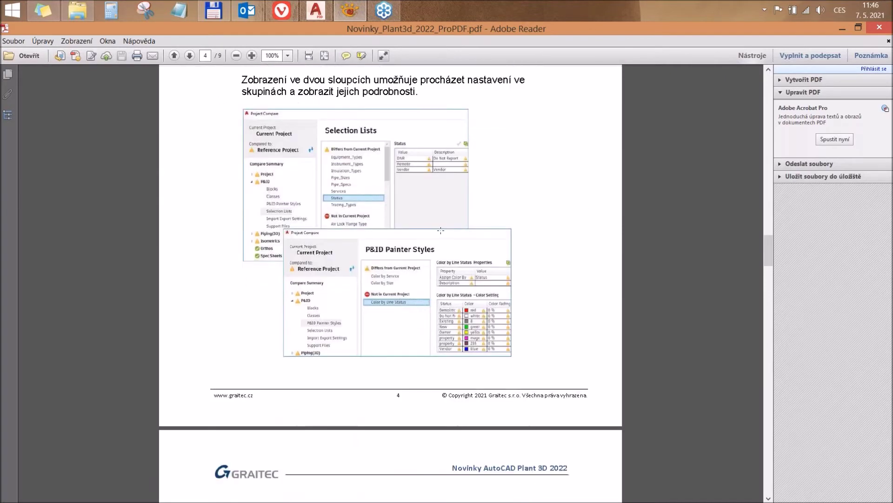
{"action": "scroll", "coordinate": [441, 230], "scroll_direction": "up", "scroll_amount": 4}
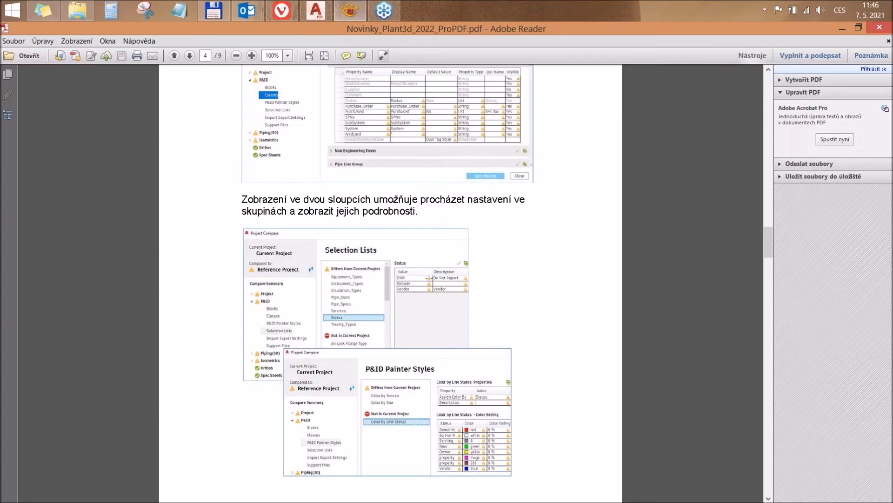
{"action": "scroll", "coordinate": [428, 278], "scroll_direction": "down", "scroll_amount": 4}
{"action": "scroll", "coordinate": [428, 278], "scroll_direction": "up", "scroll_amount": 6}
{"action": "scroll", "coordinate": [429, 278], "scroll_direction": "up", "scroll_amount": 7}
{"action": "scroll", "coordinate": [428, 277], "scroll_direction": "up", "scroll_amount": 5}
{"action": "scroll", "coordinate": [429, 285], "scroll_direction": "up", "scroll_amount": 10}
{"action": "scroll", "coordinate": [429, 286], "scroll_direction": "down", "scroll_amount": 12}
{"action": "scroll", "coordinate": [429, 286], "scroll_direction": "down", "scroll_amount": 9}
{"action": "scroll", "coordinate": [435, 266], "scroll_direction": "down", "scroll_amount": 8}
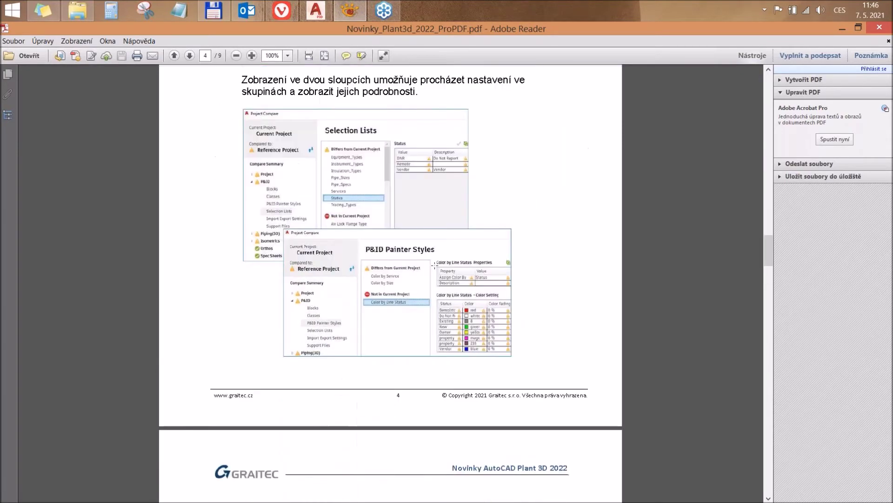
{"action": "scroll", "coordinate": [439, 275], "scroll_direction": "down", "scroll_amount": 8}
{"action": "scroll", "coordinate": [439, 275], "scroll_direction": "up", "scroll_amount": 1}
{"action": "scroll", "coordinate": [439, 276], "scroll_direction": "up", "scroll_amount": 7}
{"action": "scroll", "coordinate": [391, 283], "scroll_direction": "up", "scroll_amount": 5}
{"action": "scroll", "coordinate": [391, 283], "scroll_direction": "down", "scroll_amount": 5}
{"action": "scroll", "coordinate": [391, 282], "scroll_direction": "down", "scroll_amount": 8}
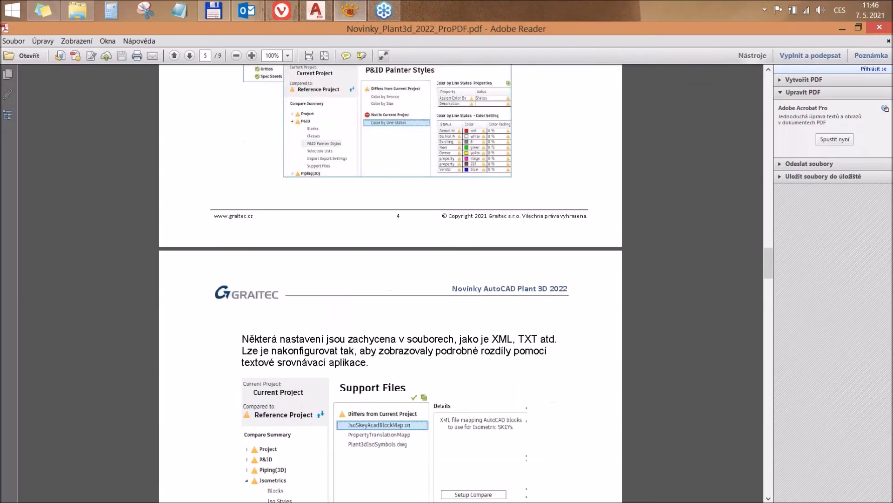
{"action": "scroll", "coordinate": [441, 284], "scroll_direction": "down", "scroll_amount": 3}
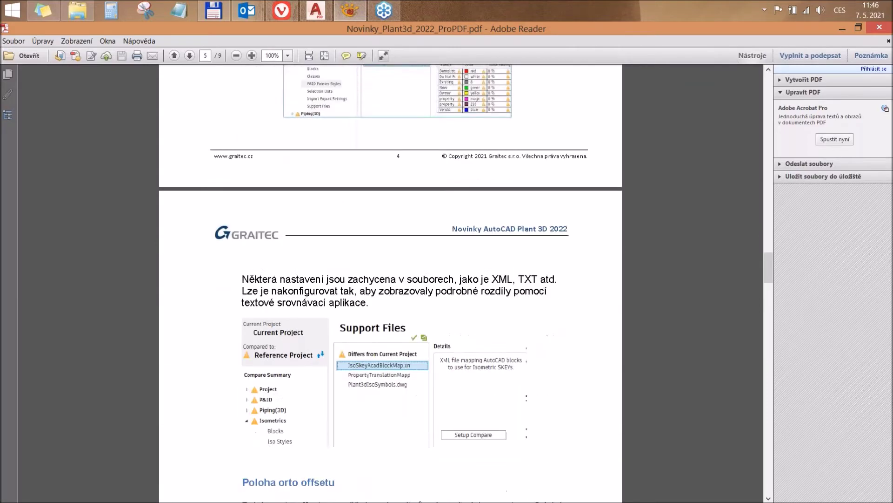
{"action": "scroll", "coordinate": [440, 282], "scroll_direction": "down", "scroll_amount": 9}
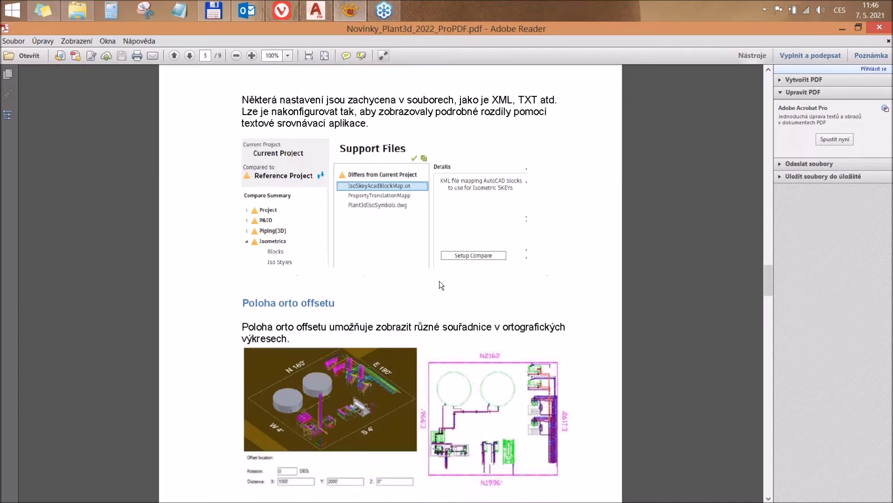
{"action": "scroll", "coordinate": [440, 285], "scroll_direction": "up", "scroll_amount": 3}
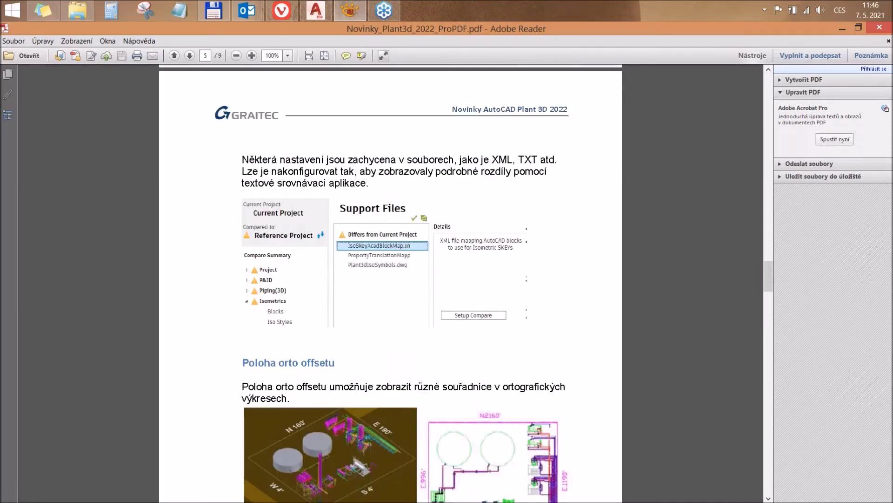
{"action": "scroll", "coordinate": [441, 285], "scroll_direction": "down", "scroll_amount": 3}
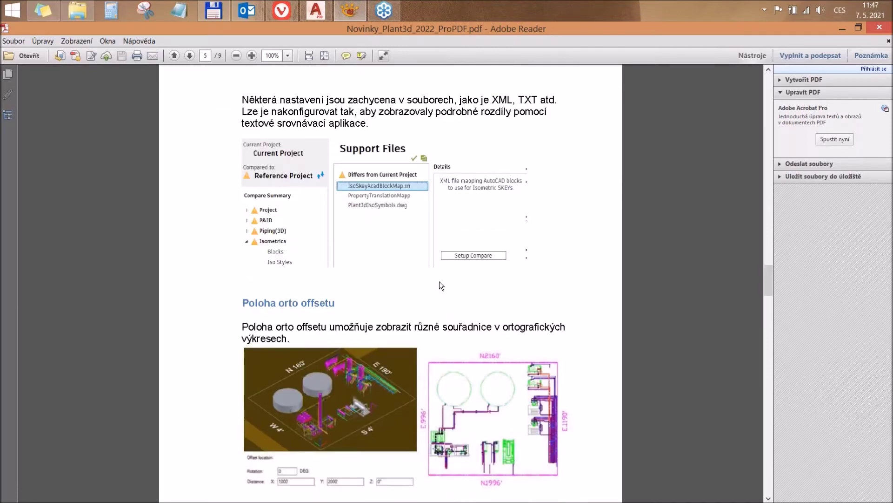
{"action": "scroll", "coordinate": [439, 281], "scroll_direction": "up", "scroll_amount": 5}
{"action": "scroll", "coordinate": [439, 281], "scroll_direction": "up", "scroll_amount": 2}
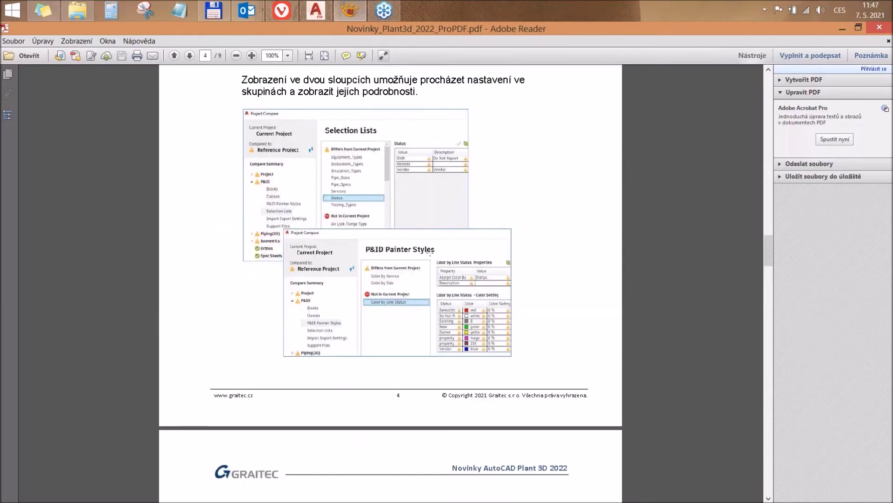
{"action": "scroll", "coordinate": [430, 253], "scroll_direction": "down", "scroll_amount": 1}
{"action": "scroll", "coordinate": [430, 254], "scroll_direction": "down", "scroll_amount": 2}
{"action": "scroll", "coordinate": [430, 253], "scroll_direction": "down", "scroll_amount": 2}
{"action": "scroll", "coordinate": [430, 254], "scroll_direction": "down", "scroll_amount": 1}
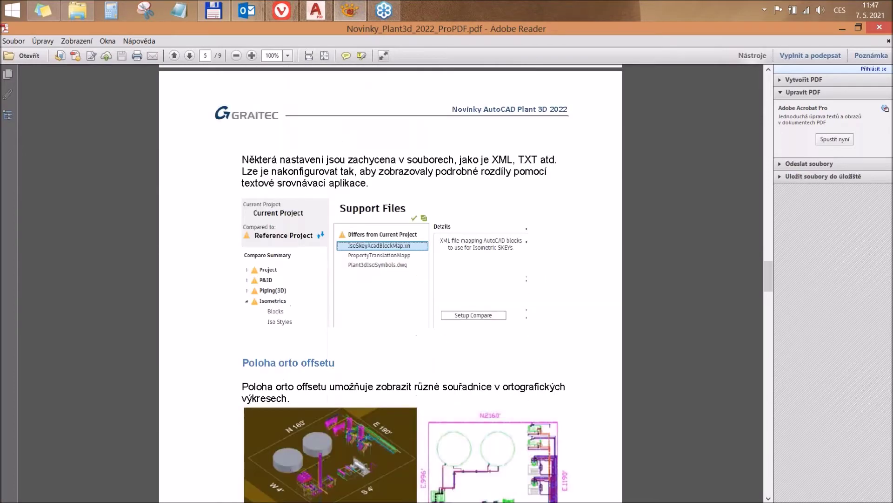
{"action": "scroll", "coordinate": [391, 284], "scroll_direction": "down", "scroll_amount": 2}
{"action": "scroll", "coordinate": [428, 248], "scroll_direction": "down", "scroll_amount": 1}
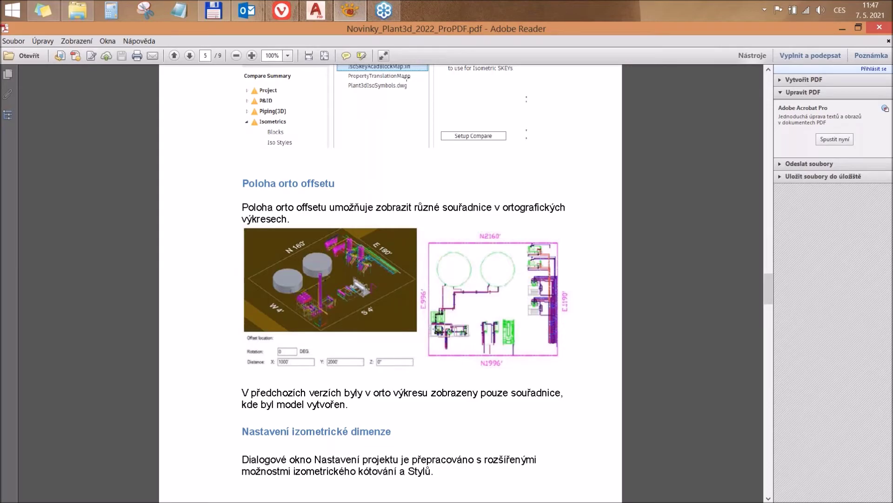
{"action": "left_click", "coordinate": [316, 11]}
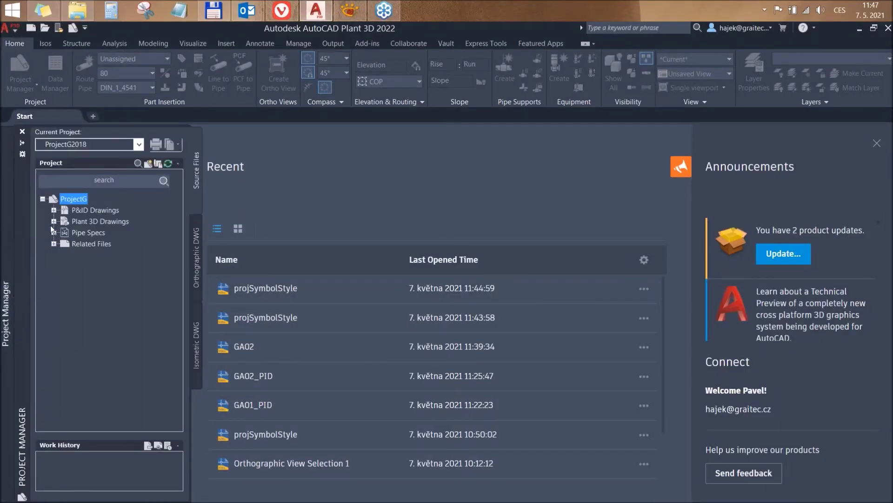
- Open the GA01_P01 orthographic drawing from Project Manager's Orthographic DWG list
{"action": "left_click", "coordinate": [195, 280]}
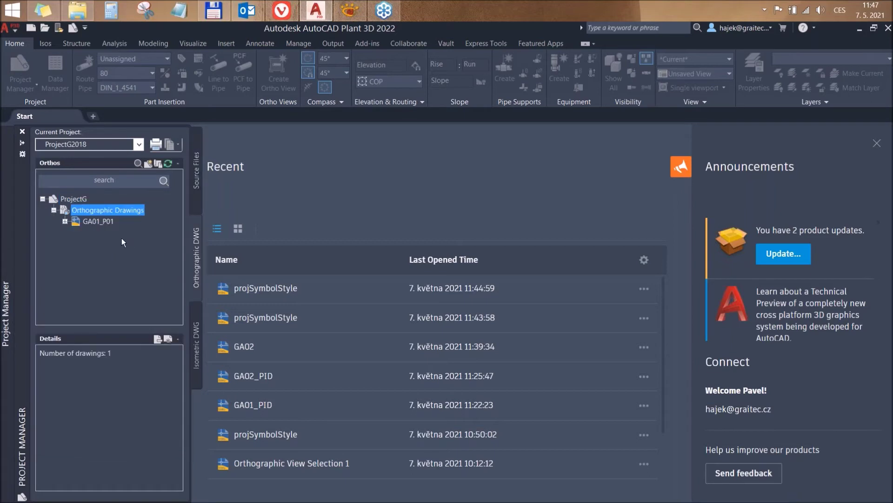
{"action": "left_click", "coordinate": [72, 222]}
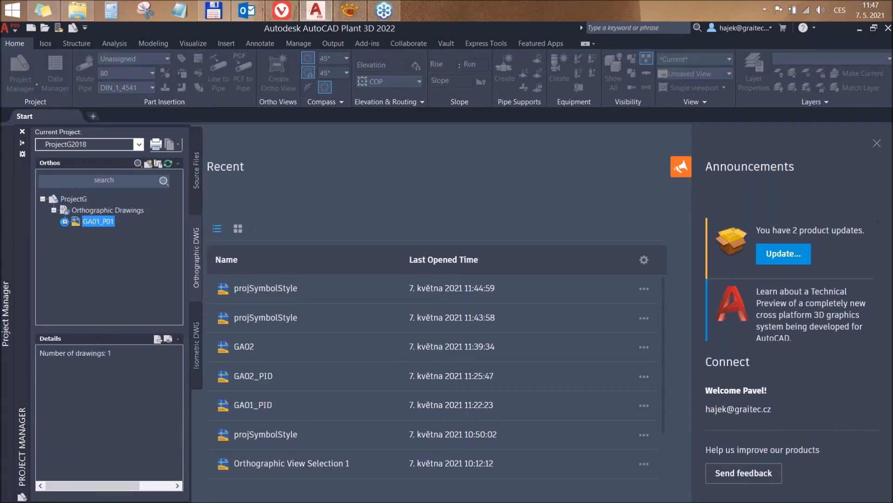
{"action": "left_click", "coordinate": [64, 222]}
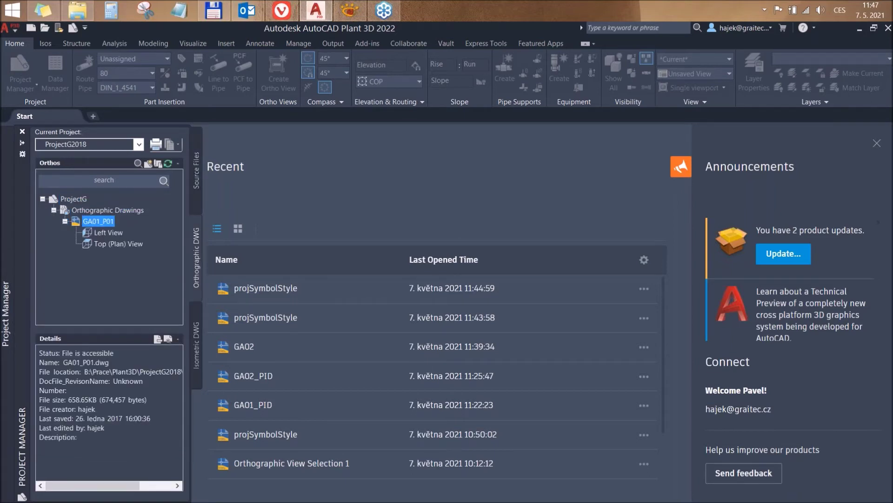
{"action": "double_click", "coordinate": [94, 225]}
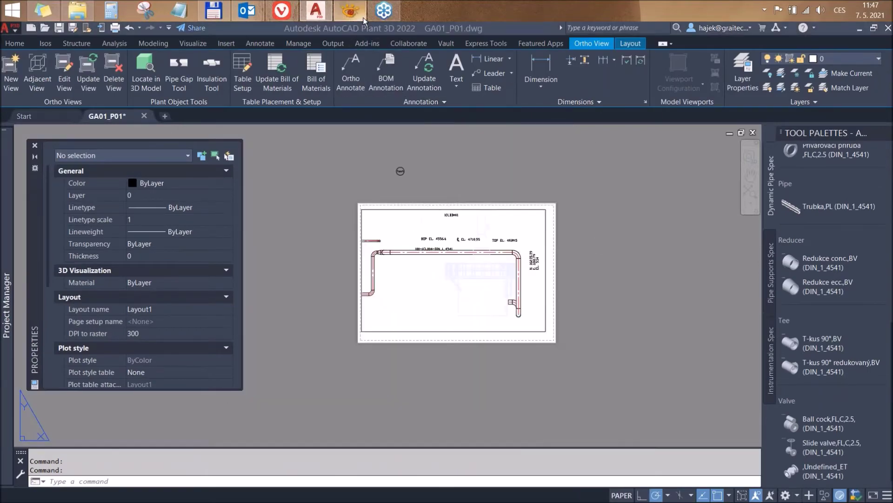
- Glance at the news PDF, then return to GA01_P01 and reposition the layout sheet
{"action": "left_click", "coordinate": [349, 11]}
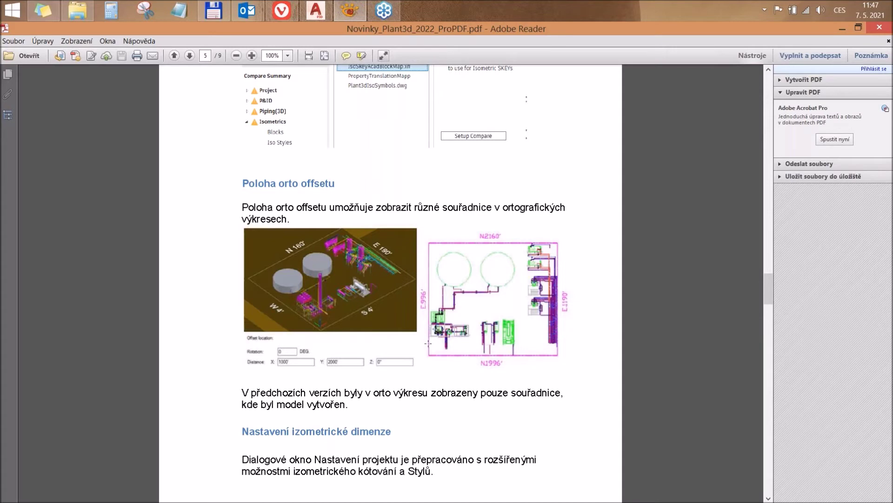
{"action": "left_click", "coordinate": [316, 10]}
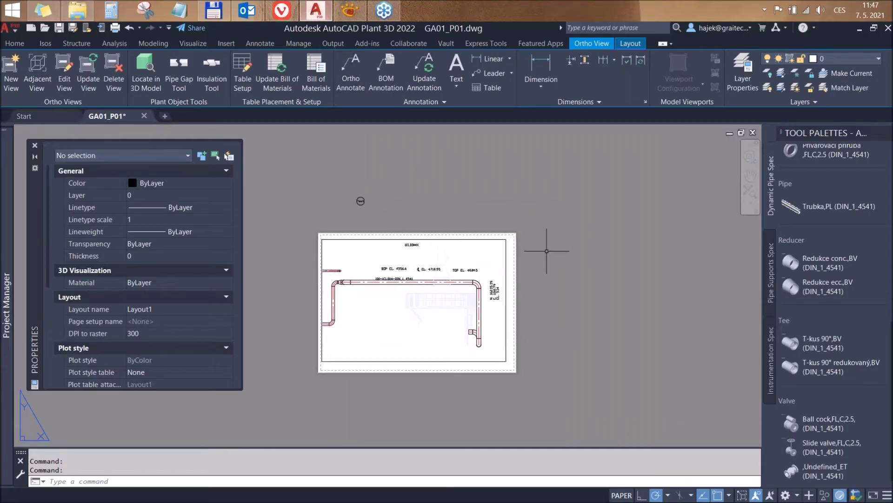
{"action": "scroll", "coordinate": [409, 189], "scroll_direction": "down", "scroll_amount": 2}
{"action": "scroll", "coordinate": [365, 200], "scroll_direction": "down", "scroll_amount": 1}
{"action": "middle_click_drag", "start_coordinate": [365, 200], "coordinate": [358, 233]}
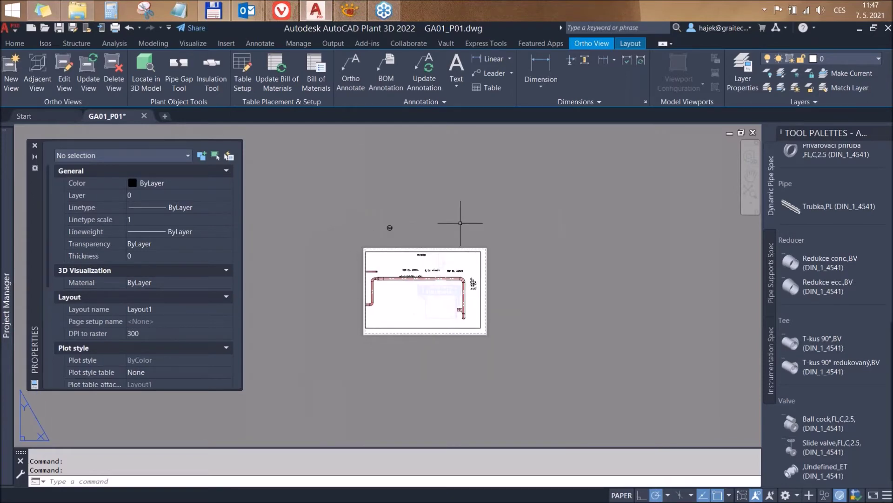
{"action": "middle_click_drag", "start_coordinate": [463, 216], "coordinate": [419, 199]}
{"action": "scroll", "coordinate": [512, 260], "scroll_direction": "down", "scroll_amount": 1}
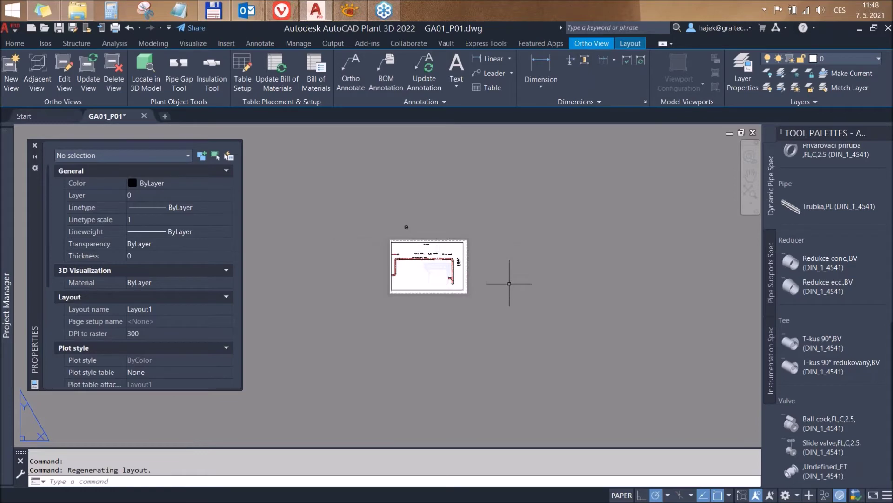
{"action": "middle_click_drag", "start_coordinate": [514, 286], "coordinate": [523, 276]}
- Pan the layout sheet left and start a new ortho view from the Ortho View ribbon
{"action": "scroll", "coordinate": [479, 270], "scroll_direction": "up", "scroll_amount": 3}
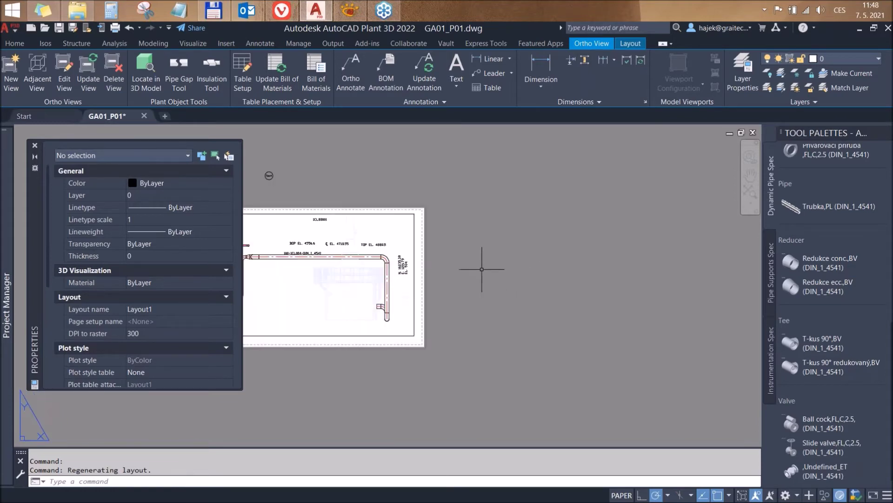
{"action": "scroll", "coordinate": [479, 269], "scroll_direction": "down", "scroll_amount": 1}
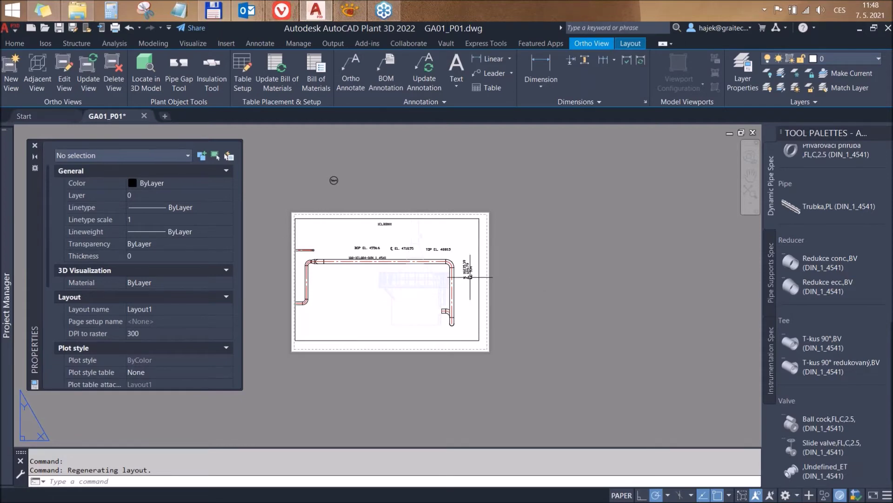
{"action": "scroll", "coordinate": [392, 260], "scroll_direction": "up", "scroll_amount": 1}
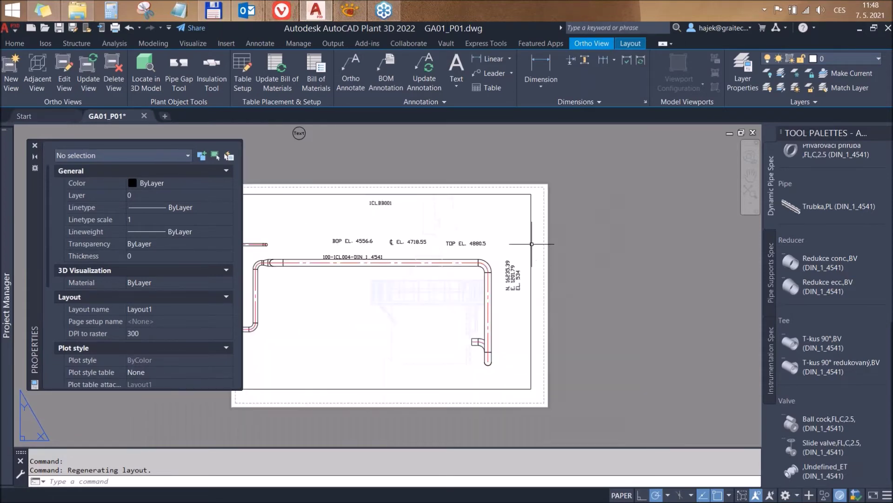
{"action": "scroll", "coordinate": [625, 272], "scroll_direction": "down", "scroll_amount": 2}
{"action": "middle_click_drag", "start_coordinate": [679, 279], "coordinate": [578, 278]}
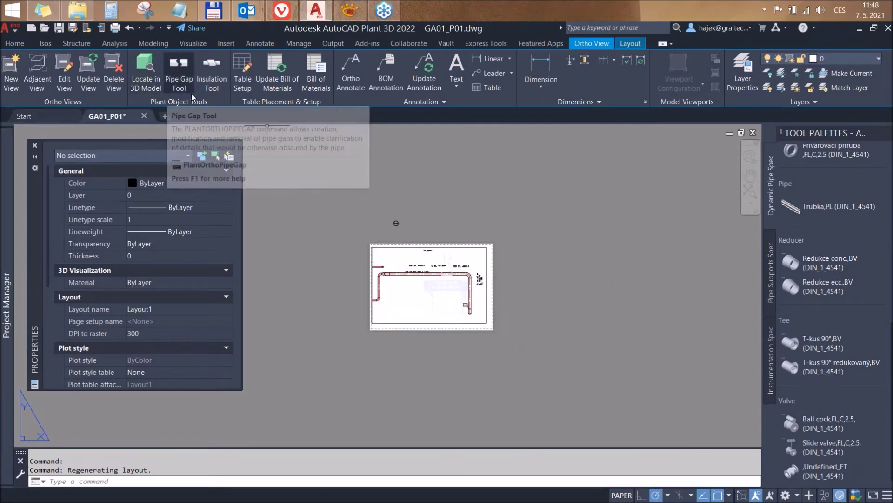
{"action": "left_click", "coordinate": [11, 70]}
- Include GA01 and GA02 as reference models and dismiss the proxy graphics notice
{"action": "left_click", "coordinate": [318, 192]}
{"action": "left_click", "coordinate": [452, 375]}
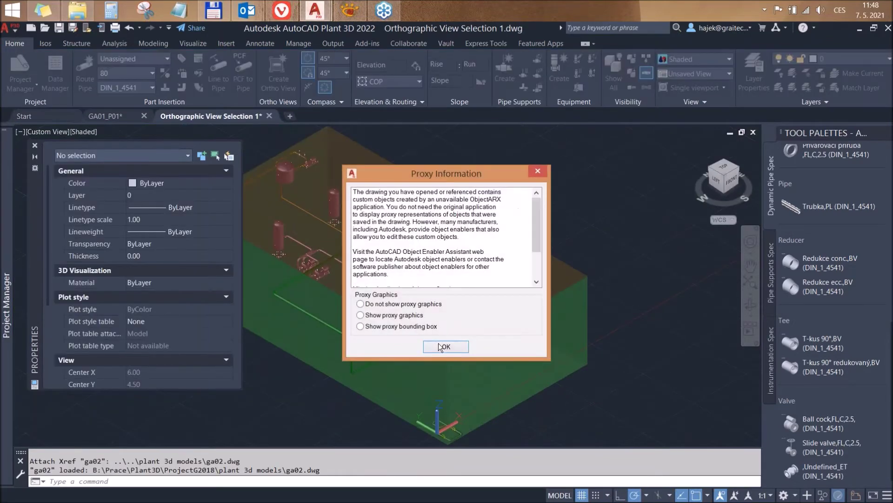
{"action": "left_click", "coordinate": [442, 346]}
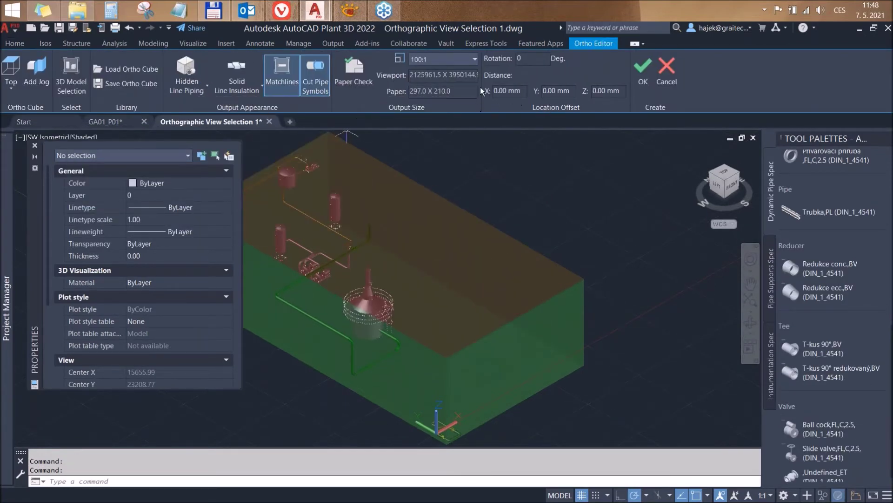
- Set the ortho view output scale to 1:100, after trying 1:50 first
{"action": "left_click", "coordinate": [475, 60]}
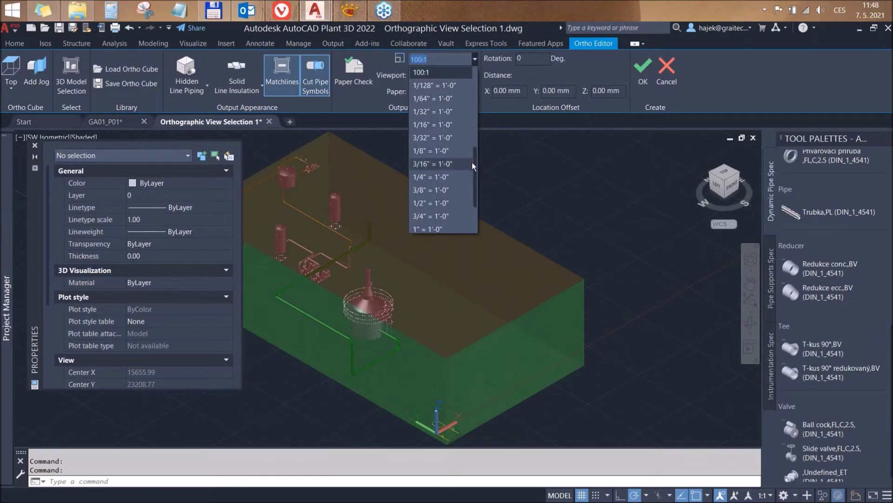
{"action": "left_click_drag", "start_coordinate": [476, 144], "coordinate": [475, 121]}
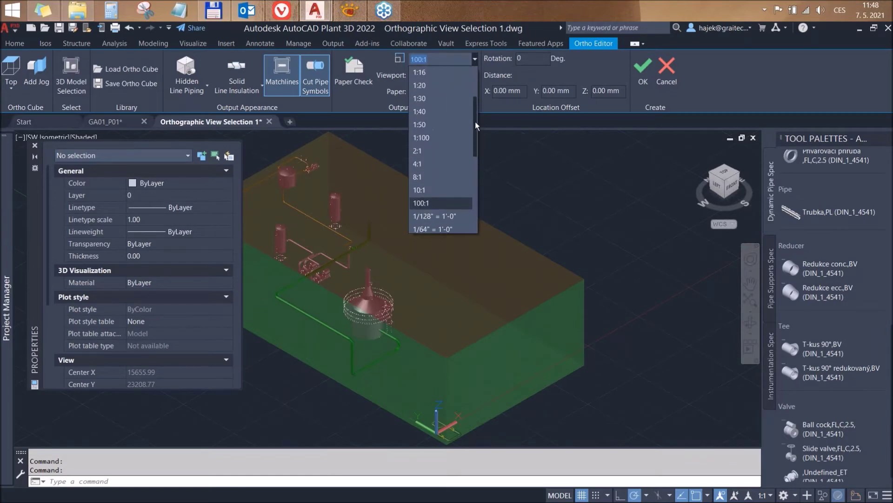
{"action": "left_click", "coordinate": [428, 128]}
{"action": "left_click", "coordinate": [475, 59]}
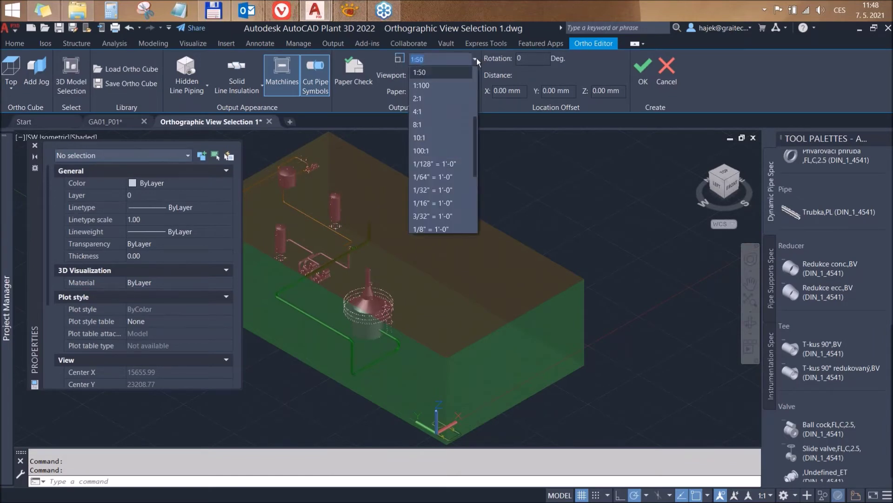
{"action": "left_click_drag", "start_coordinate": [476, 150], "coordinate": [479, 131]}
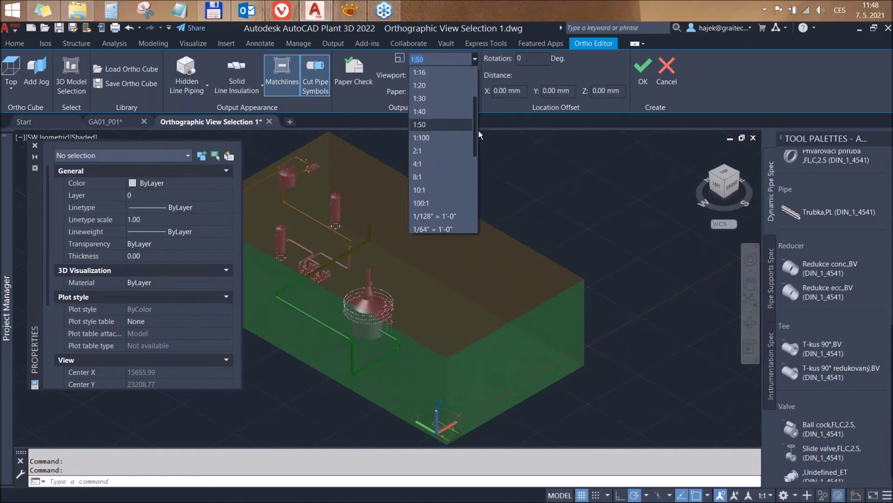
{"action": "left_click", "coordinate": [439, 140]}
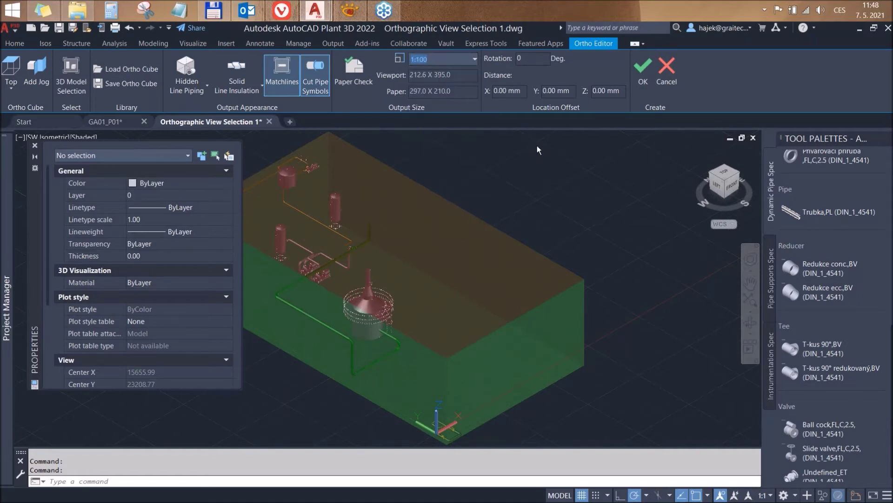
- Accept the ortho view settings and place the new view on the GA01_P01 sheet
{"action": "left_click", "coordinate": [642, 69]}
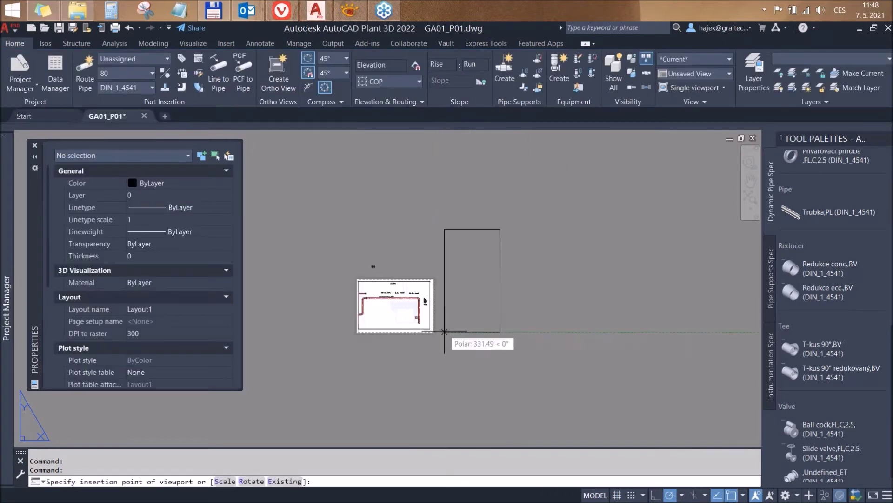
{"action": "left_click", "coordinate": [444, 331]}
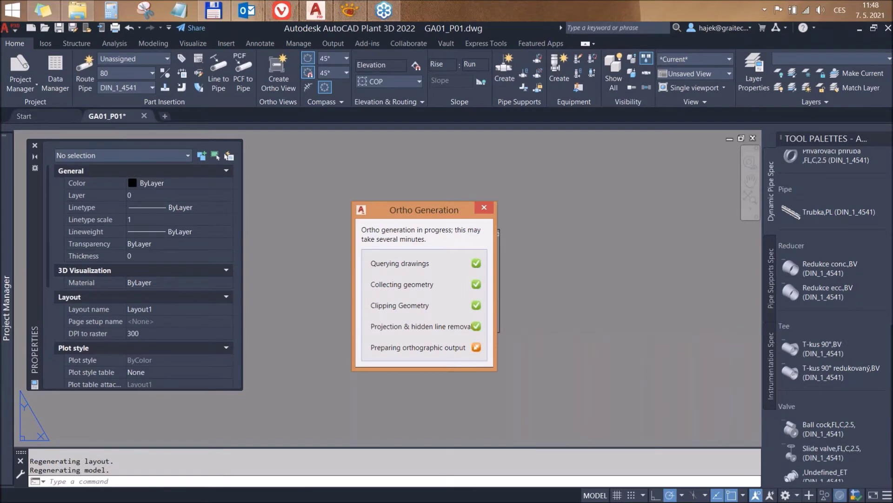
{"action": "scroll", "coordinate": [498, 320], "scroll_direction": "up", "scroll_amount": 5}
{"action": "scroll", "coordinate": [501, 328], "scroll_direction": "up", "scroll_amount": 5}
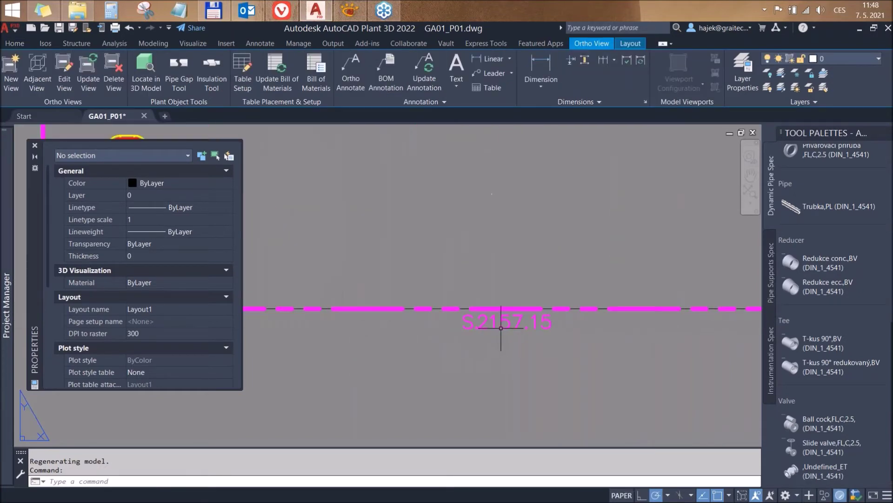
- Inspect the S2157.15 matchline block and a second matchline block in Properties
{"action": "left_click", "coordinate": [502, 325]}
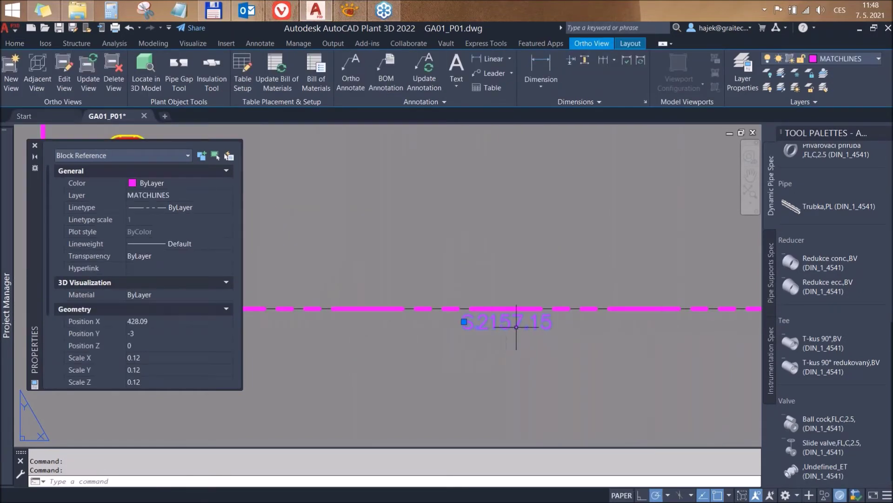
{"action": "scroll", "coordinate": [363, 301], "scroll_direction": "down", "scroll_amount": 2}
{"action": "scroll", "coordinate": [363, 301], "scroll_direction": "down", "scroll_amount": 1}
{"action": "scroll", "coordinate": [400, 310], "scroll_direction": "down", "scroll_amount": 3}
{"action": "middle_click_drag", "start_coordinate": [409, 320], "coordinate": [414, 344]}
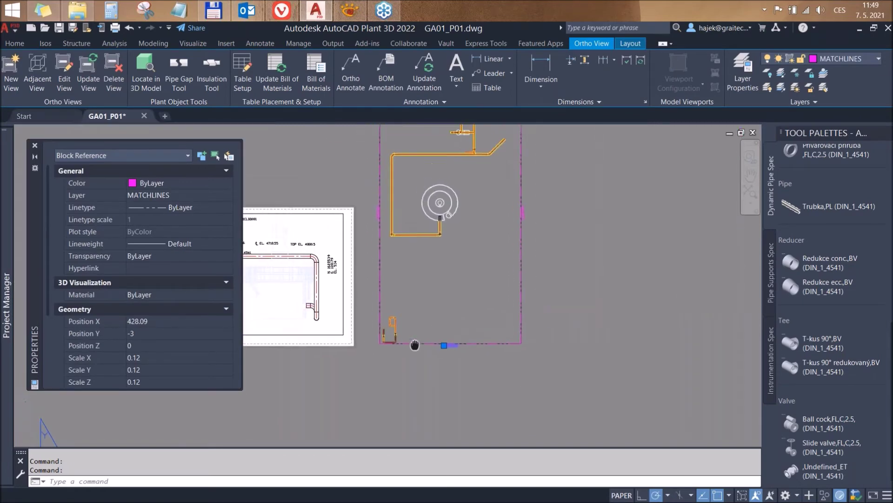
{"action": "scroll", "coordinate": [379, 211], "scroll_direction": "up", "scroll_amount": 4}
{"action": "left_click", "coordinate": [371, 213]}
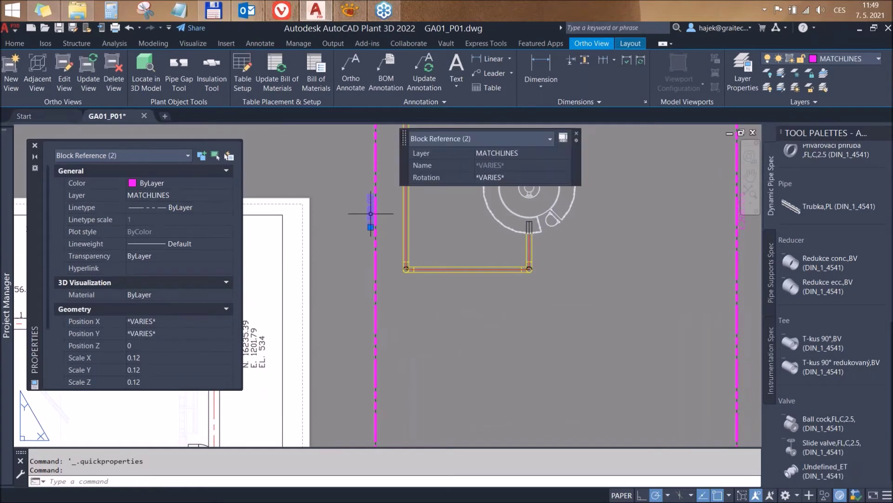
{"action": "left_click", "coordinate": [577, 134]}
{"action": "scroll", "coordinate": [311, 329], "scroll_direction": "down", "scroll_amount": 2}
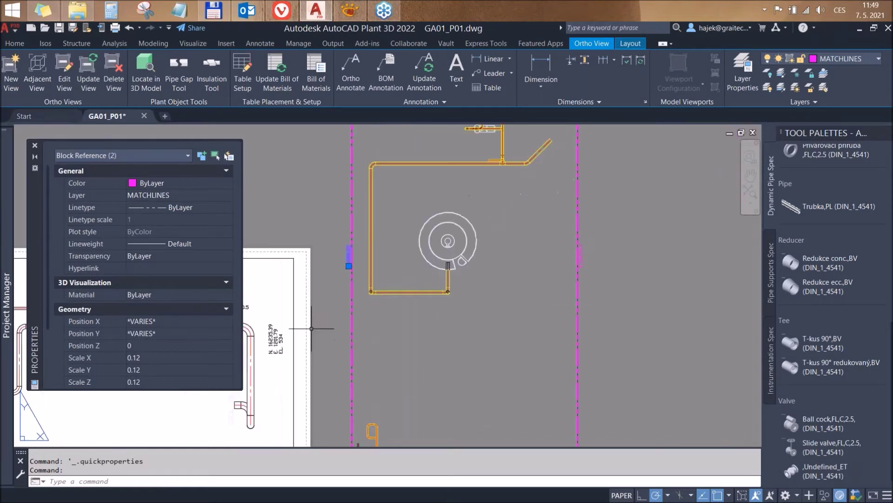
{"action": "scroll", "coordinate": [327, 270], "scroll_direction": "down", "scroll_amount": 2}
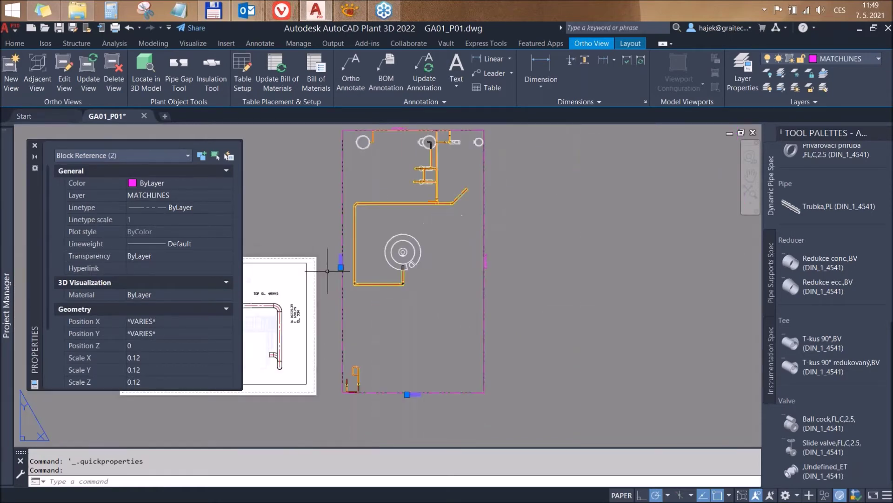
- Reselect and review the S2157.15 matchline block, cancel it, then show both views and bring up Adobe Reader
{"action": "key", "text": "Escape"}
{"action": "scroll", "coordinate": [410, 393], "scroll_direction": "up", "scroll_amount": 4}
{"action": "scroll", "coordinate": [410, 392], "scroll_direction": "up", "scroll_amount": 2}
{"action": "left_click", "coordinate": [411, 391]}
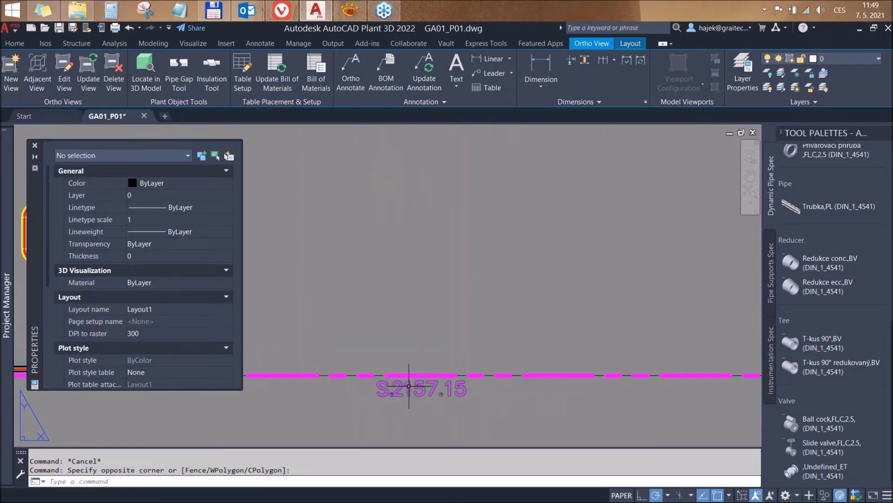
{"action": "left_click", "coordinate": [417, 389]}
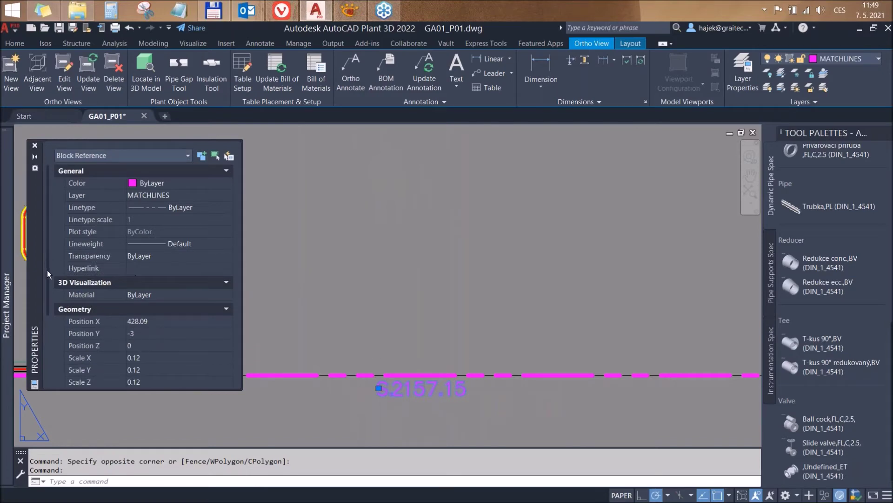
{"action": "left_click_drag", "start_coordinate": [49, 259], "coordinate": [45, 359]}
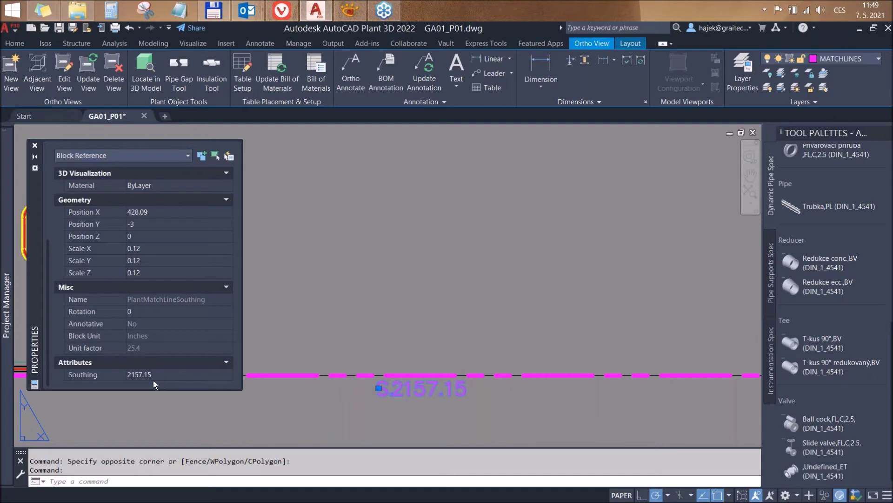
{"action": "scroll", "coordinate": [335, 368], "scroll_direction": "down", "scroll_amount": 5}
{"action": "scroll", "coordinate": [373, 344], "scroll_direction": "down", "scroll_amount": 3}
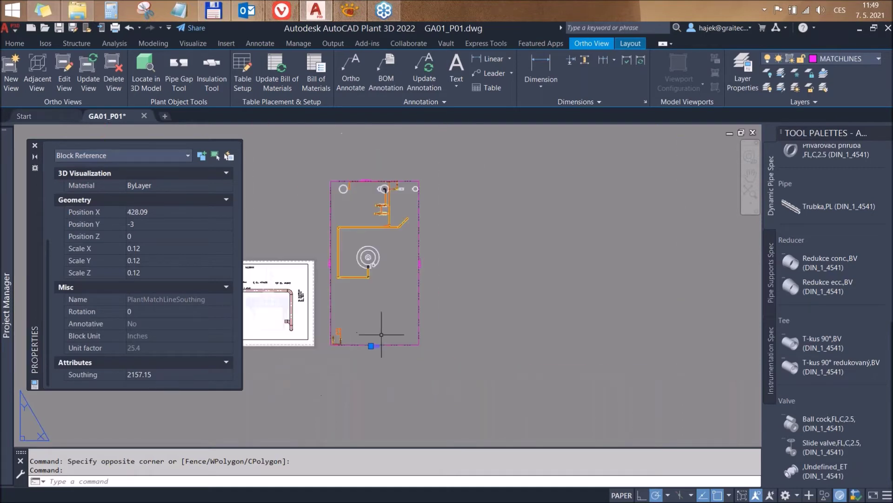
{"action": "key", "text": "Escape"}
{"action": "middle_click_drag", "start_coordinate": [254, 364], "coordinate": [356, 345]}
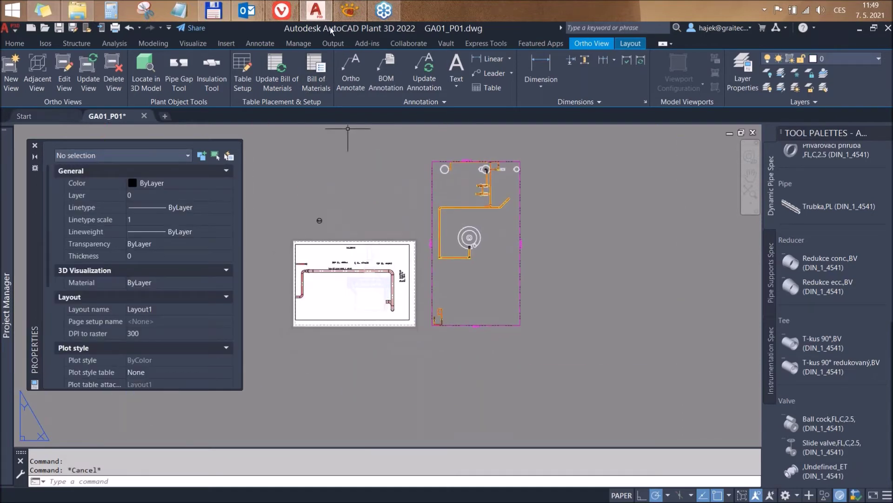
{"action": "left_click", "coordinate": [357, 8]}
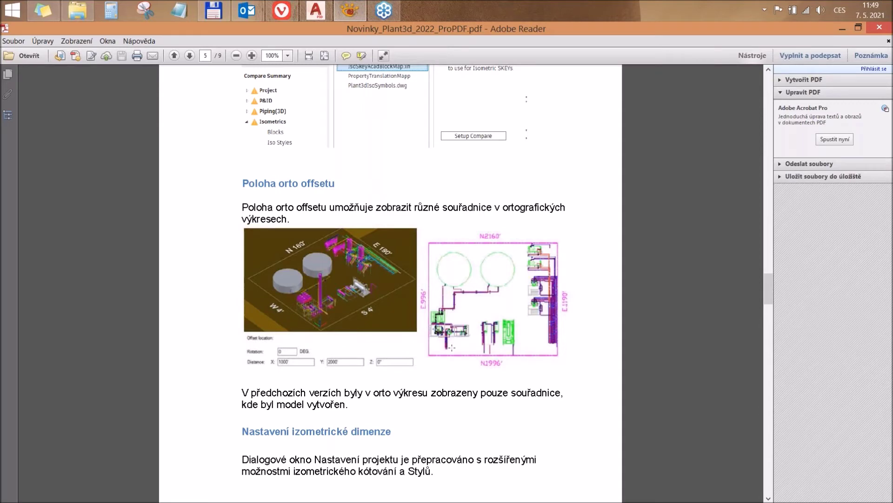
- Scroll page 5 of the news PDF past ortho offset, then return to Plant 3D
{"action": "scroll", "coordinate": [451, 334], "scroll_direction": "down", "scroll_amount": 3}
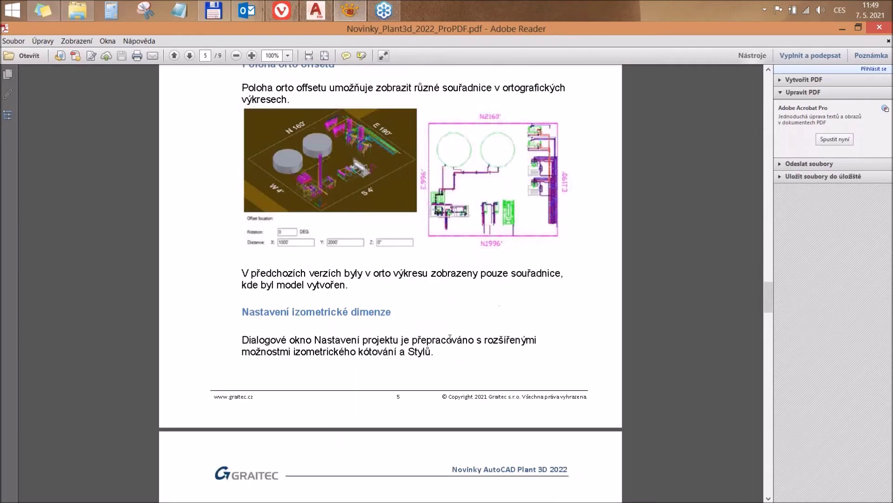
{"action": "left_click", "coordinate": [316, 11]}
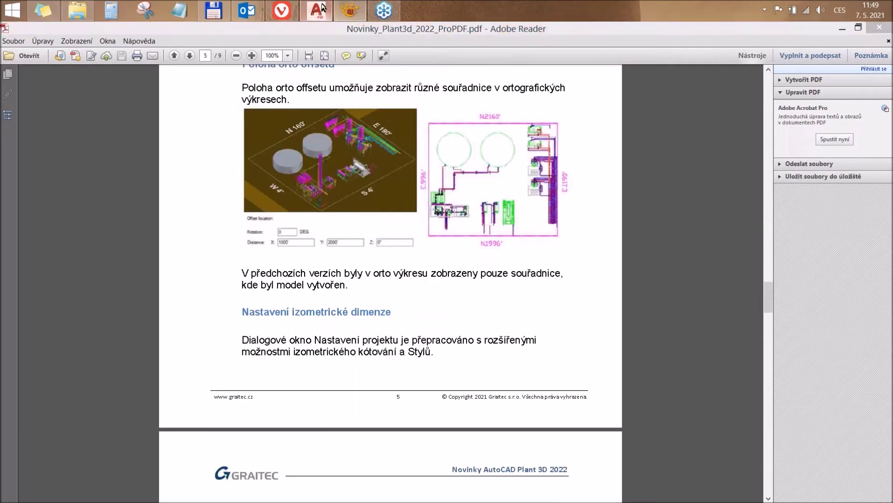
- Zoom in and erase the right-hand magenta matchline block
{"action": "scroll", "coordinate": [395, 219], "scroll_direction": "up", "scroll_amount": 2}
{"action": "scroll", "coordinate": [437, 237], "scroll_direction": "up", "scroll_amount": 3}
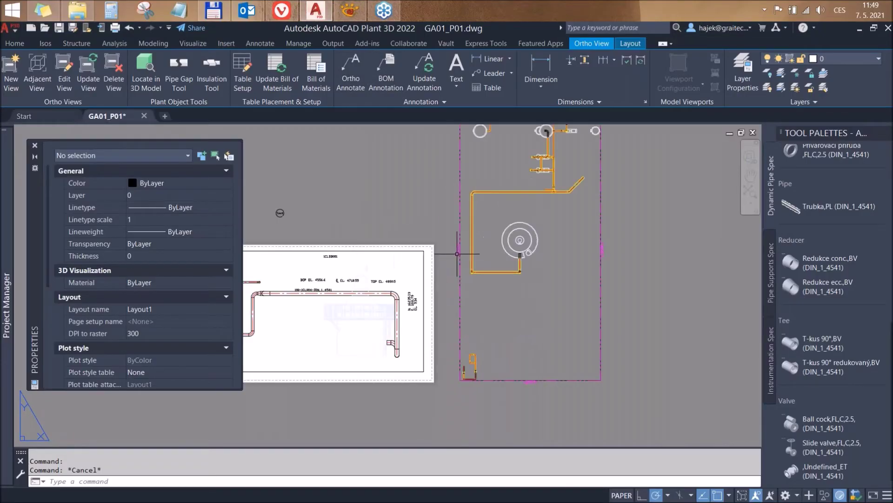
{"action": "scroll", "coordinate": [455, 253], "scroll_direction": "up", "scroll_amount": 5}
{"action": "scroll", "coordinate": [456, 253], "scroll_direction": "down", "scroll_amount": 8}
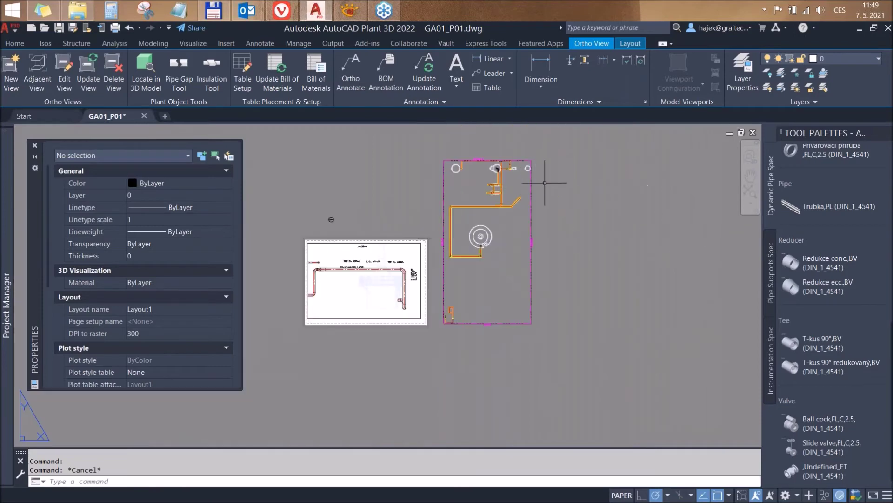
{"action": "scroll", "coordinate": [536, 223], "scroll_direction": "up", "scroll_amount": 3}
{"action": "scroll", "coordinate": [582, 258], "scroll_direction": "up", "scroll_amount": 3}
{"action": "scroll", "coordinate": [580, 255], "scroll_direction": "up", "scroll_amount": 2}
{"action": "left_click", "coordinate": [586, 256]}
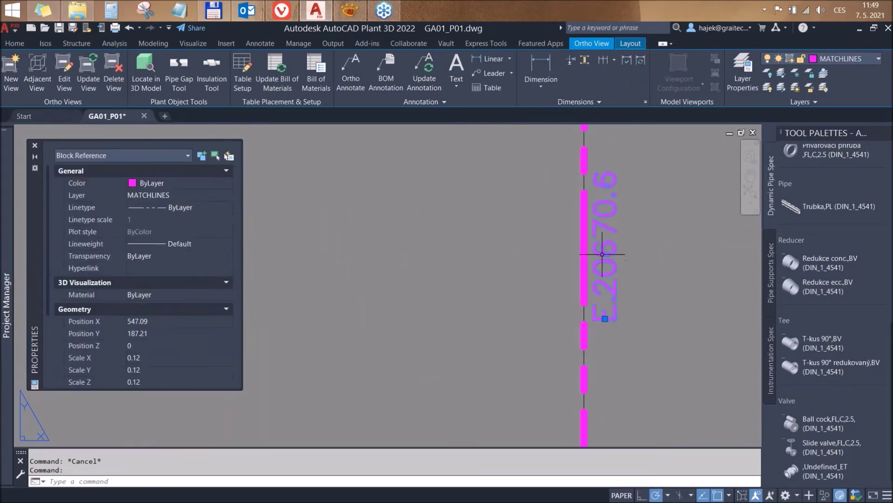
{"action": "scroll", "coordinate": [516, 269], "scroll_direction": "down", "scroll_amount": 5}
{"action": "scroll", "coordinate": [516, 268], "scroll_direction": "down", "scroll_amount": 4}
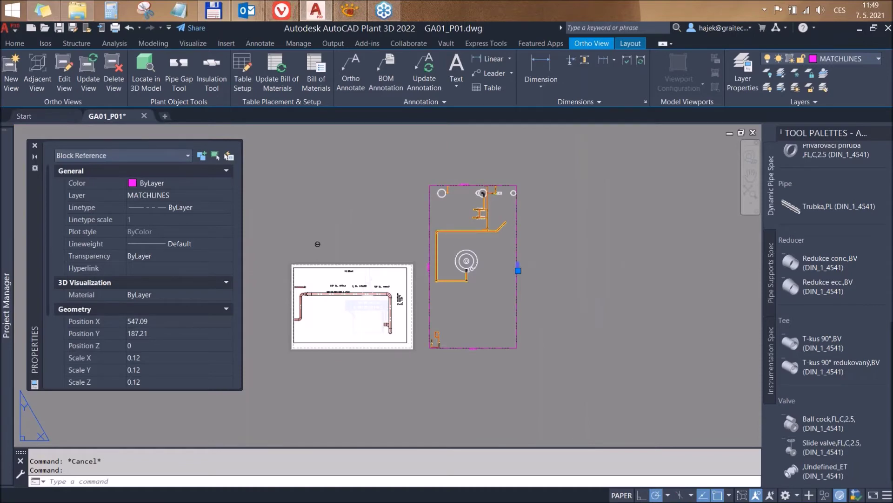
{"action": "key", "text": "Delete"}
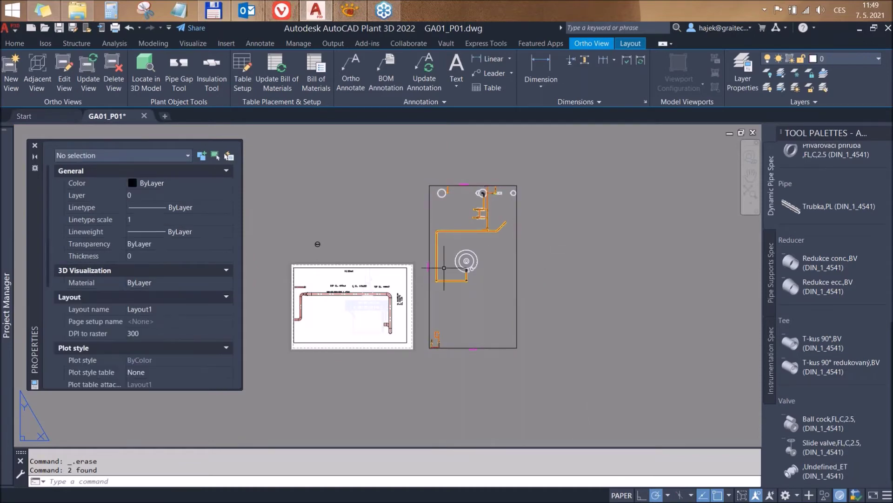
- Erase the remaining magenta matchline object, zoom out, and bring the Plant 3D 2022 PDF forward
{"action": "scroll", "coordinate": [431, 271], "scroll_direction": "up", "scroll_amount": 5}
{"action": "scroll", "coordinate": [430, 271], "scroll_direction": "down", "scroll_amount": 2}
{"action": "left_click", "coordinate": [405, 239]}
{"action": "key", "text": "Delete"}
{"action": "scroll", "coordinate": [408, 249], "scroll_direction": "down", "scroll_amount": 5}
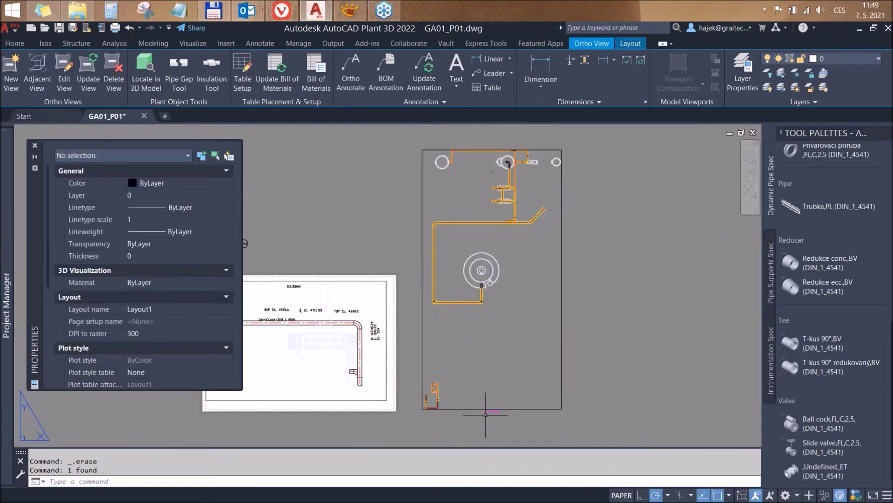
{"action": "scroll", "coordinate": [488, 417], "scroll_direction": "up", "scroll_amount": 4}
{"action": "scroll", "coordinate": [489, 417], "scroll_direction": "up", "scroll_amount": 2}
{"action": "left_click", "coordinate": [488, 386]}
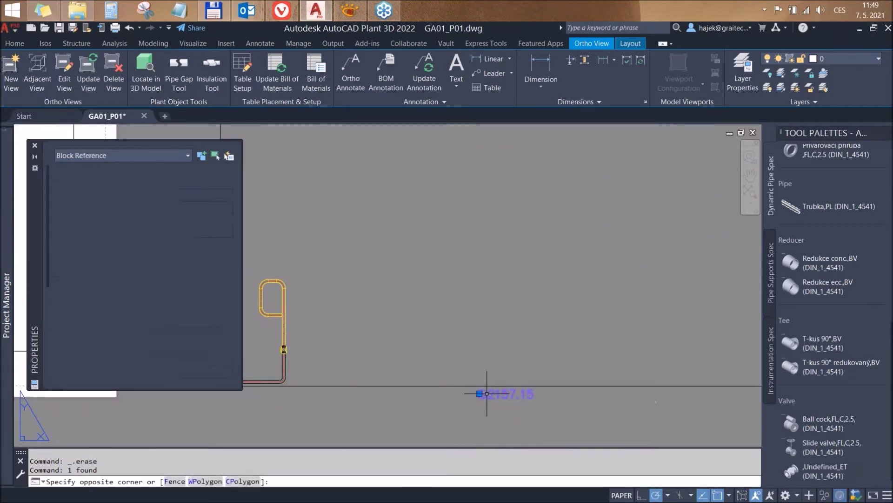
{"action": "left_click", "coordinate": [489, 355]}
{"action": "scroll", "coordinate": [489, 355], "scroll_direction": "down", "scroll_amount": 4}
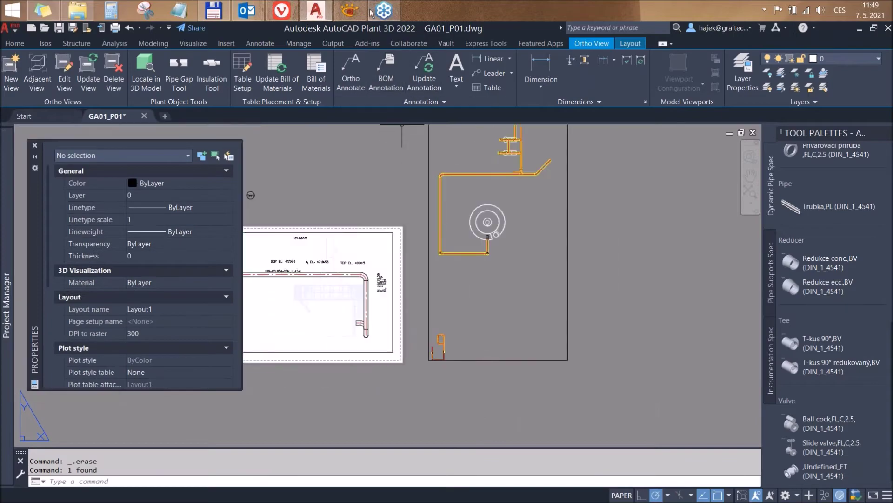
{"action": "left_click", "coordinate": [355, 9]}
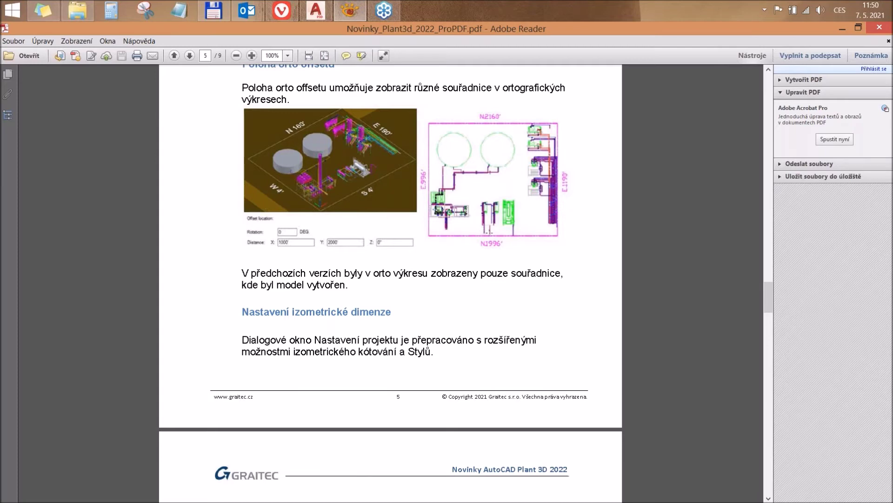
- Leave the PDF's ortho offset page and return to the GA01_P01 Plant 3D layout
{"action": "left_click", "coordinate": [316, 10]}
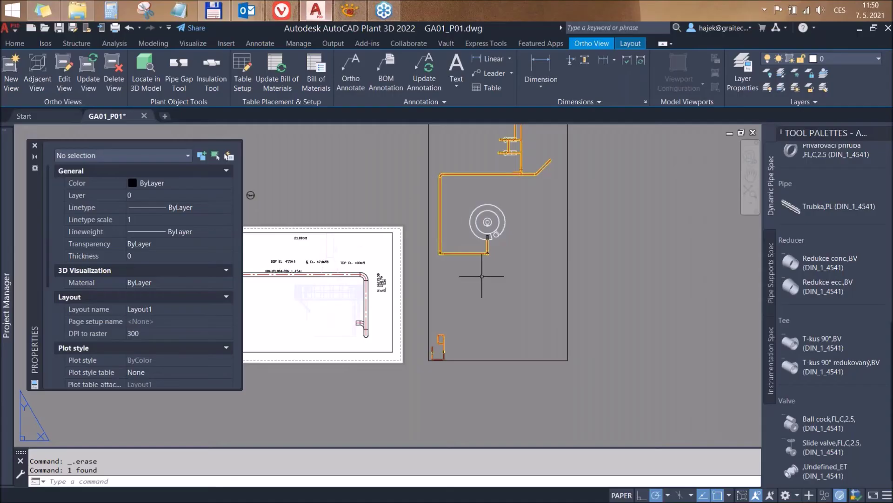
{"action": "left_click", "coordinate": [428, 281]}
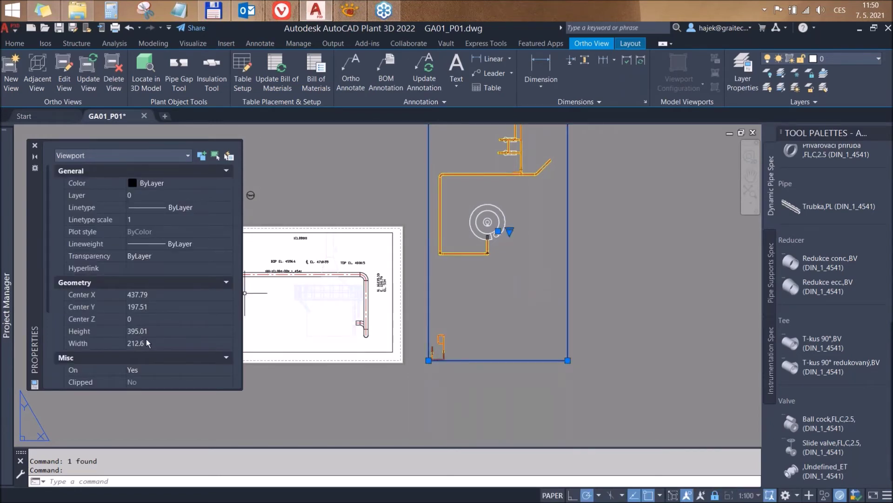
{"action": "scroll", "coordinate": [433, 251], "scroll_direction": "down", "scroll_amount": 3}
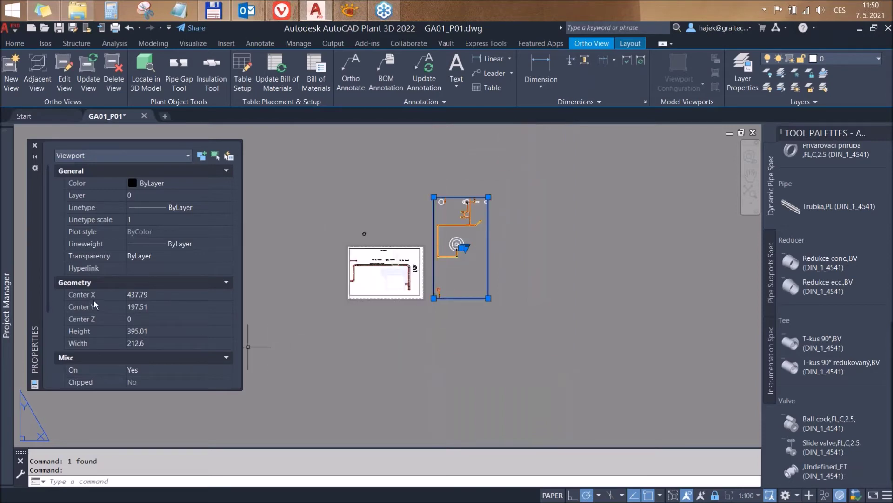
{"action": "scroll", "coordinate": [43, 335], "scroll_direction": "down", "scroll_amount": 2}
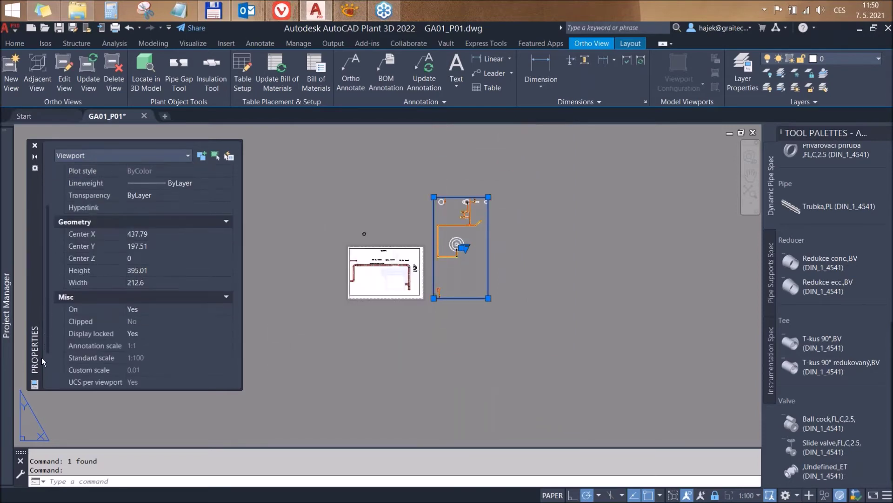
{"action": "scroll", "coordinate": [41, 357], "scroll_direction": "down", "scroll_amount": 1}
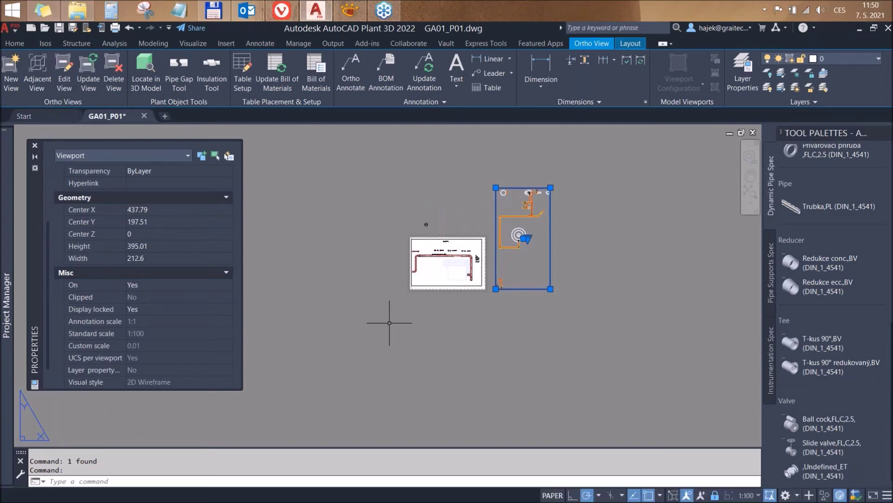
{"action": "scroll", "coordinate": [433, 238], "scroll_direction": "up", "scroll_amount": 4}
{"action": "scroll", "coordinate": [535, 225], "scroll_direction": "up", "scroll_amount": 2}
{"action": "scroll", "coordinate": [534, 224], "scroll_direction": "down", "scroll_amount": 2}
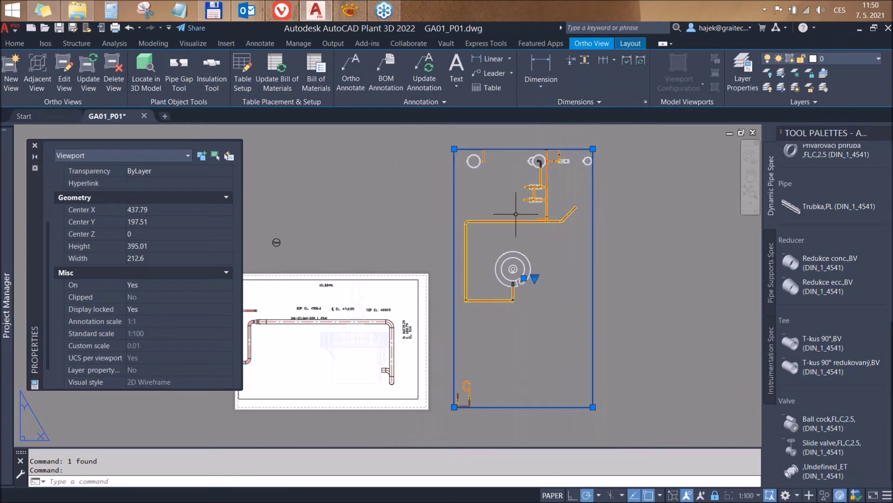
{"action": "middle_click_drag", "start_coordinate": [515, 208], "coordinate": [532, 228]}
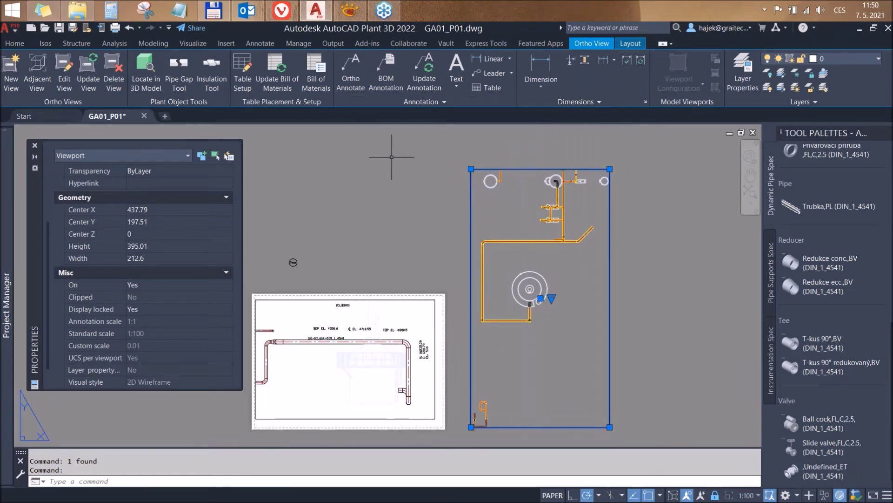
{"action": "key", "text": "Escape"}
{"action": "middle_click_drag", "start_coordinate": [515, 189], "coordinate": [523, 176]}
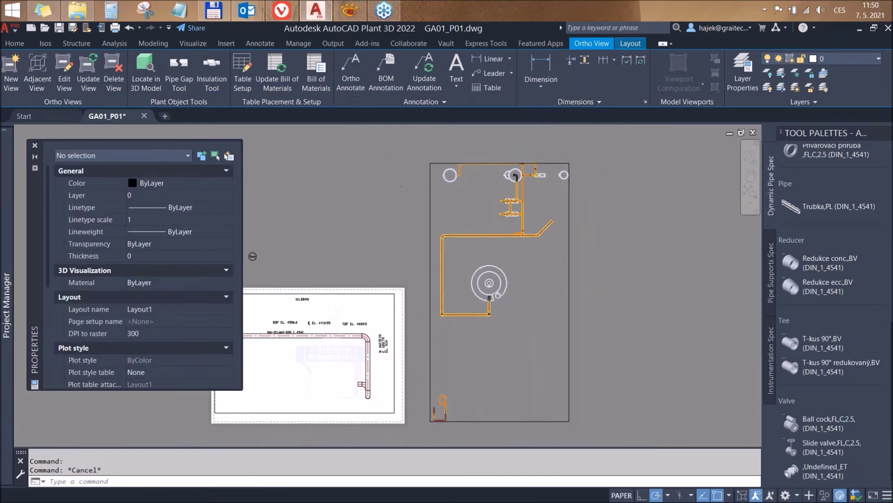
{"action": "scroll", "coordinate": [457, 232], "scroll_direction": "down", "scroll_amount": 4}
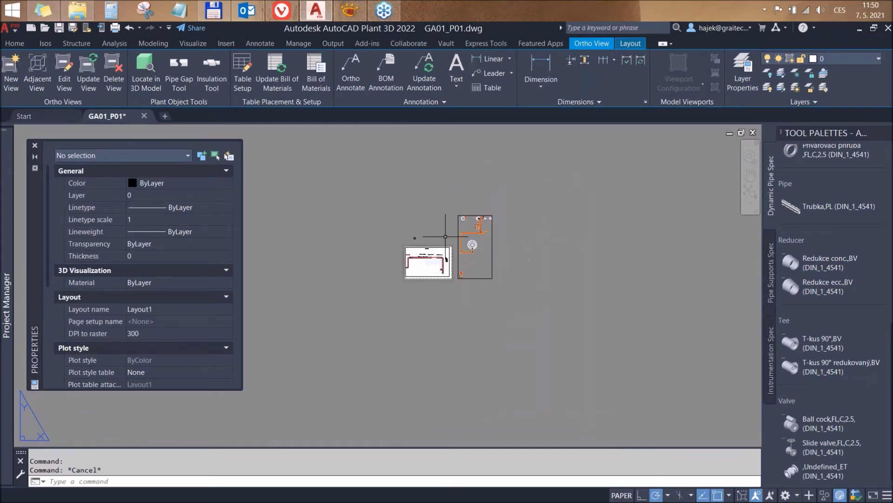
{"action": "left_click", "coordinate": [363, 8]}
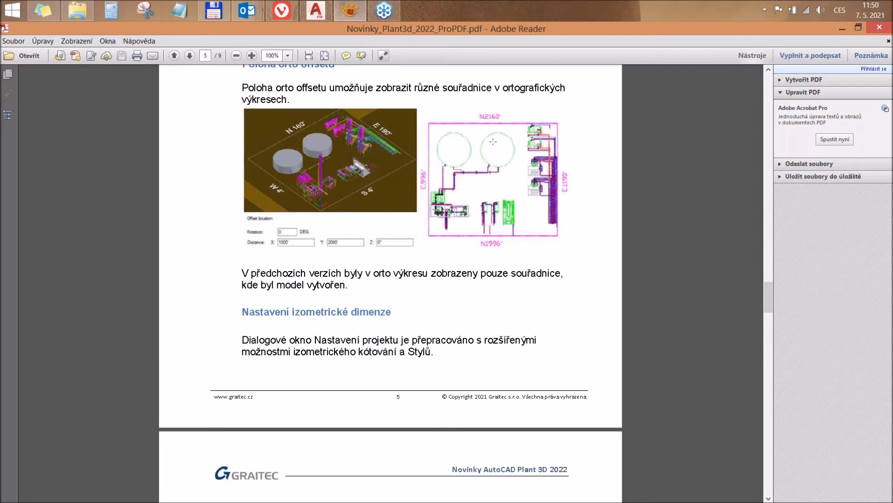
- Scroll the news PDF to page 6's Project Setup dimensions screenshot, then return to Plant 3D
{"action": "scroll", "coordinate": [344, 302], "scroll_direction": "down", "scroll_amount": 2}
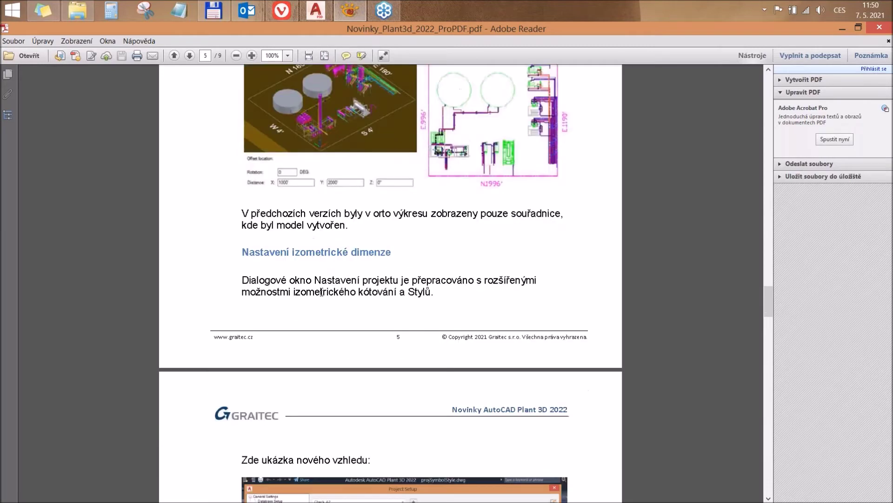
{"action": "scroll", "coordinate": [335, 279], "scroll_direction": "down", "scroll_amount": 2}
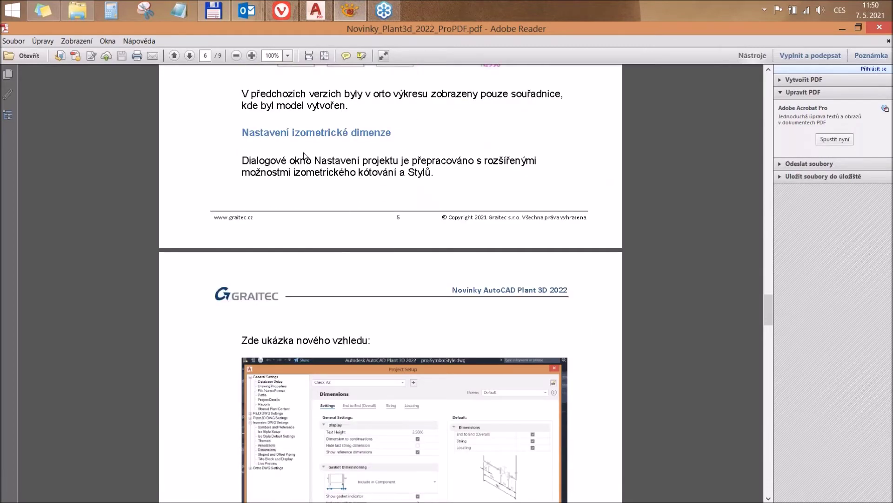
{"action": "scroll", "coordinate": [383, 144], "scroll_direction": "down", "scroll_amount": 3}
{"action": "left_click", "coordinate": [316, 11]}
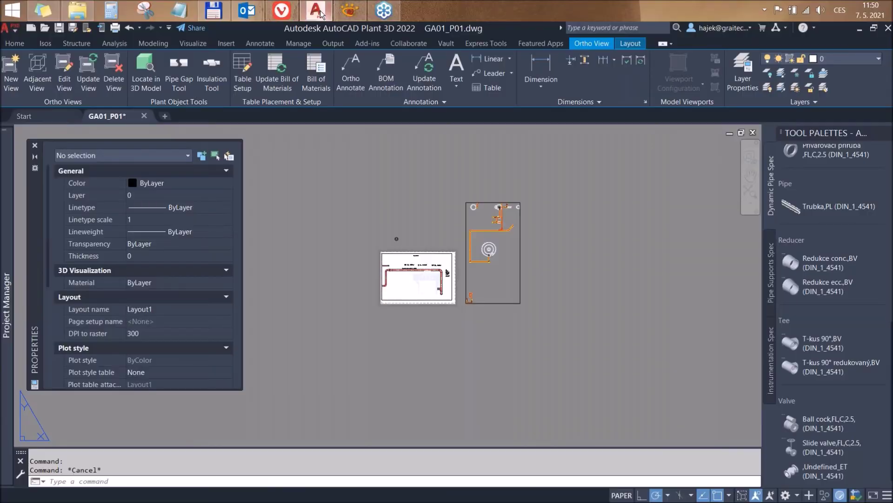
- Close GA01_P01.dwg without saving changes
{"action": "middle_click_drag", "start_coordinate": [378, 210], "coordinate": [389, 232]}
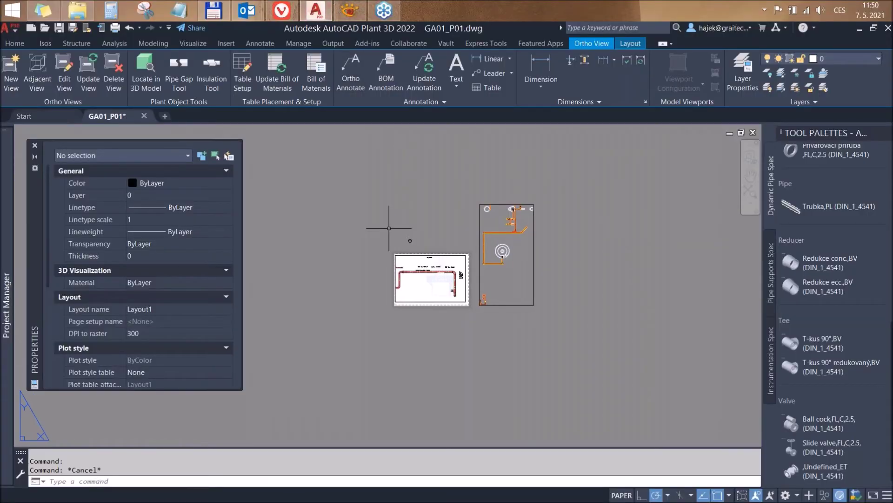
{"action": "left_click", "coordinate": [144, 116]}
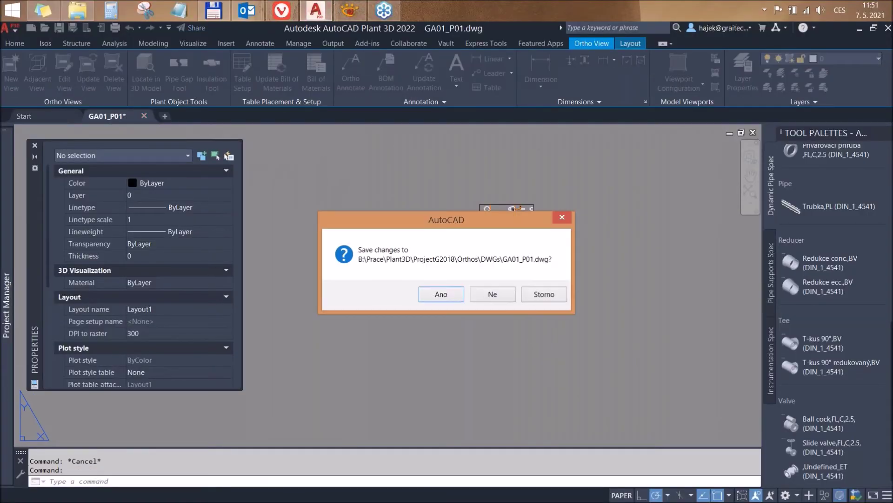
{"action": "left_click", "coordinate": [492, 293]}
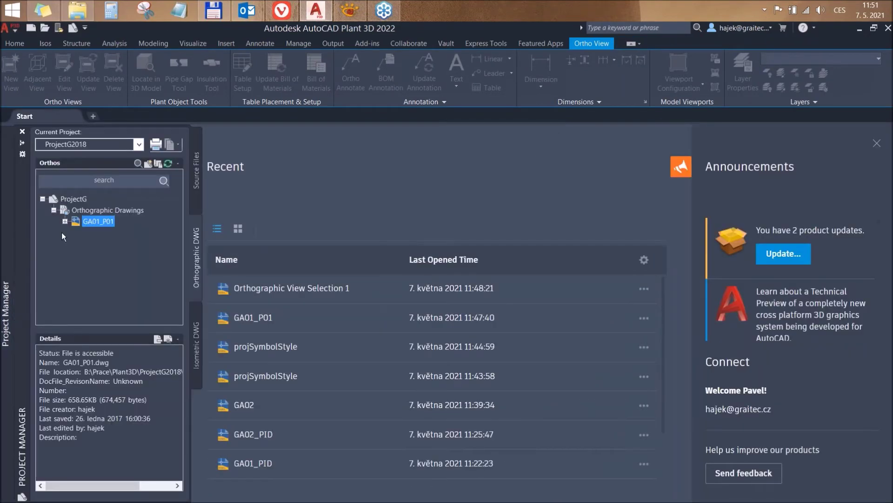
- Open Project Setup for ProjectG from the Source Files tree
{"action": "left_click", "coordinate": [197, 201]}
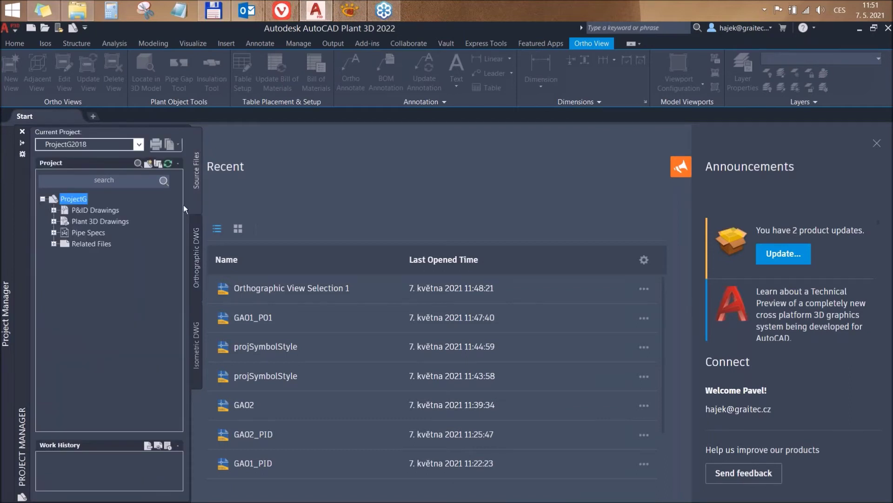
{"action": "right_click", "coordinate": [69, 200]}
{"action": "left_click", "coordinate": [111, 361]}
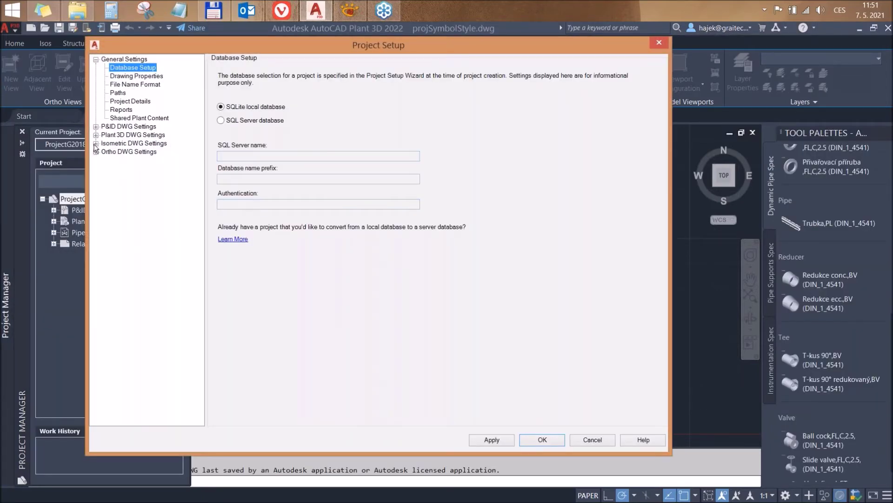
- Expand the Plant 3D DWG, Class Definitions and Isometric DWG settings groups to reach Dimensions
{"action": "left_click", "coordinate": [96, 134]}
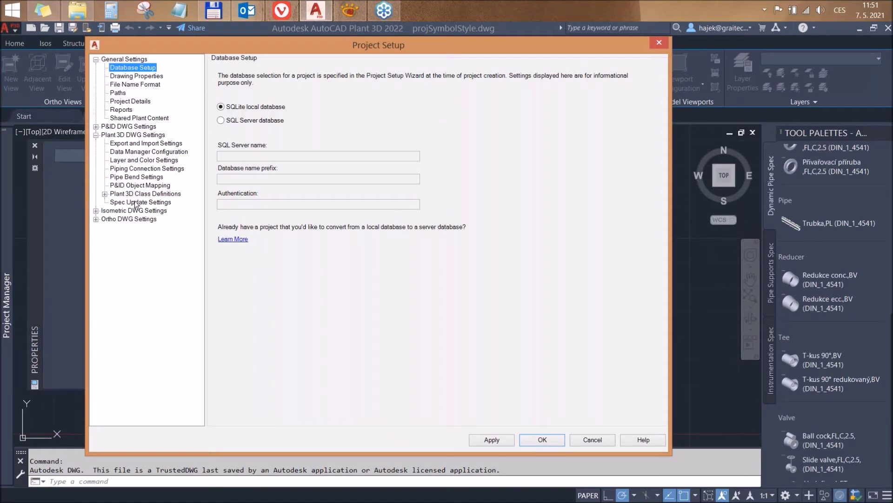
{"action": "left_click", "coordinate": [104, 193]}
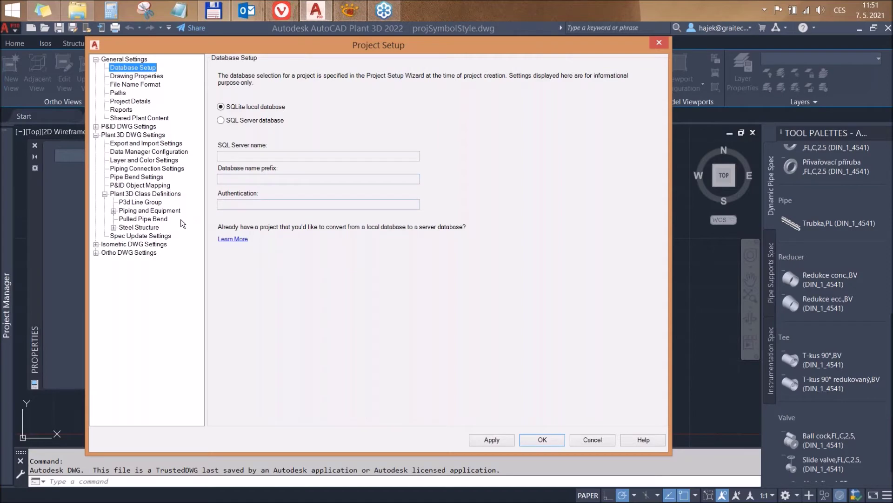
{"action": "left_click", "coordinate": [96, 244]}
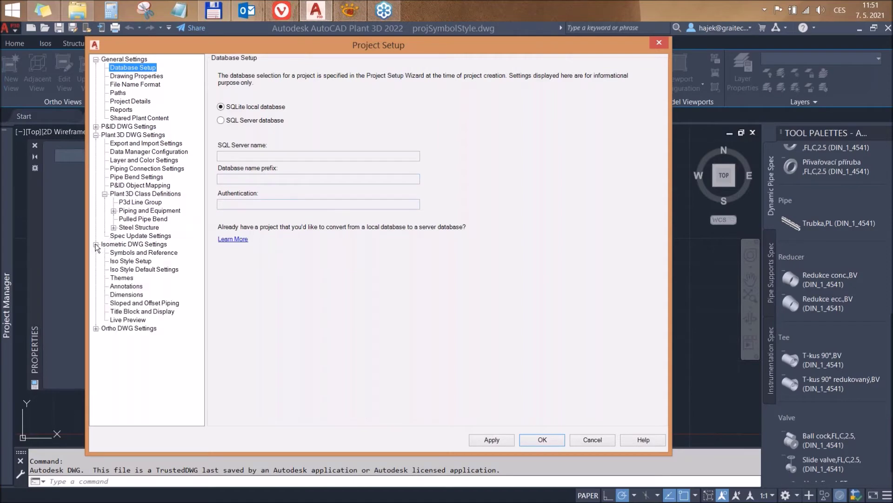
{"action": "left_click", "coordinate": [128, 295]}
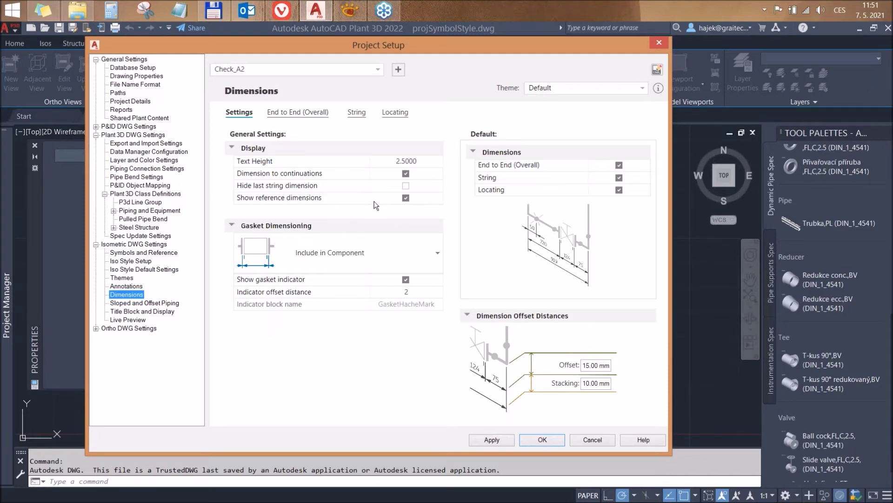
- Browse the isometric Themes: FittingToFitting, Small Bore, Branch Piping and Default Piping
{"action": "left_click", "coordinate": [124, 278]}
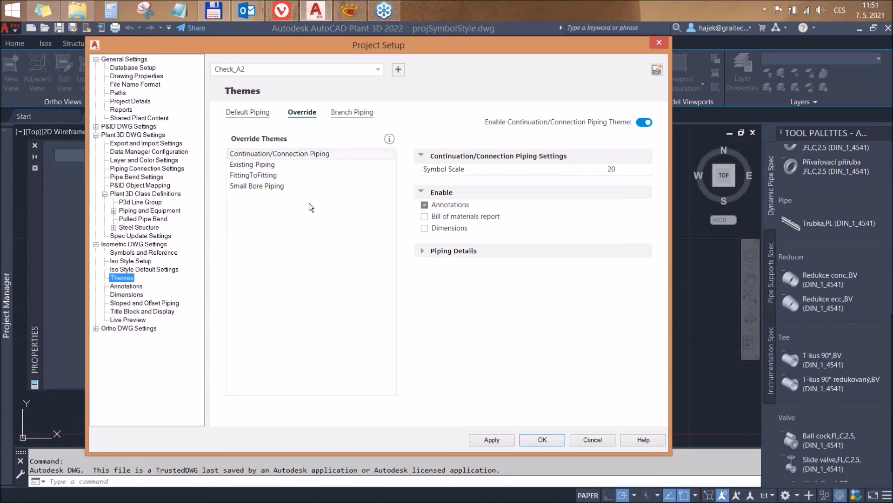
{"action": "left_click", "coordinate": [253, 165]}
{"action": "left_click", "coordinate": [260, 186]}
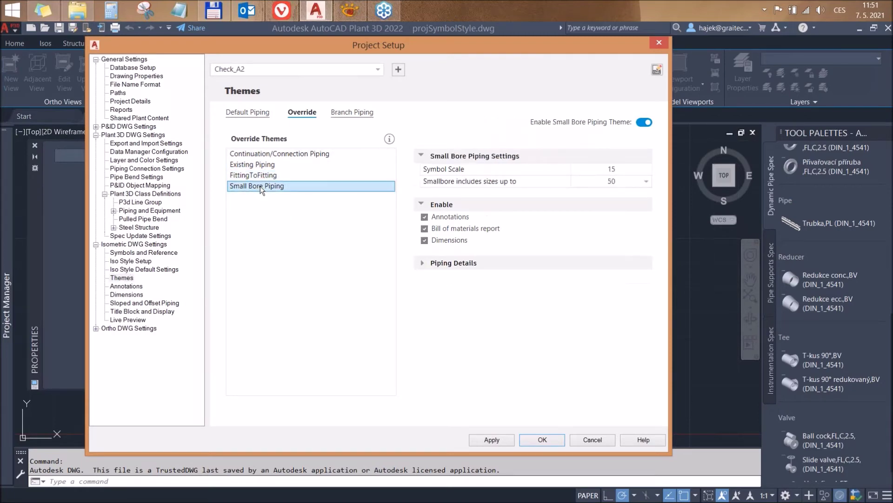
{"action": "left_click", "coordinate": [355, 113]}
{"action": "left_click", "coordinate": [302, 113]}
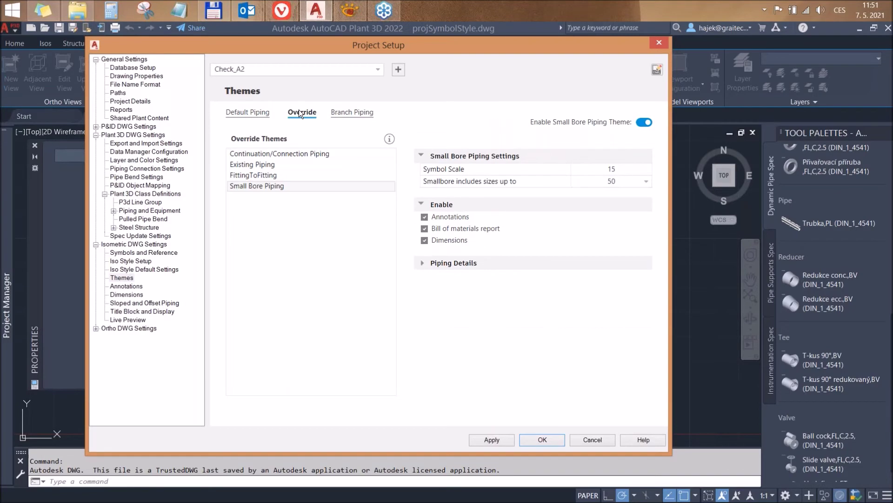
{"action": "left_click", "coordinate": [244, 116]}
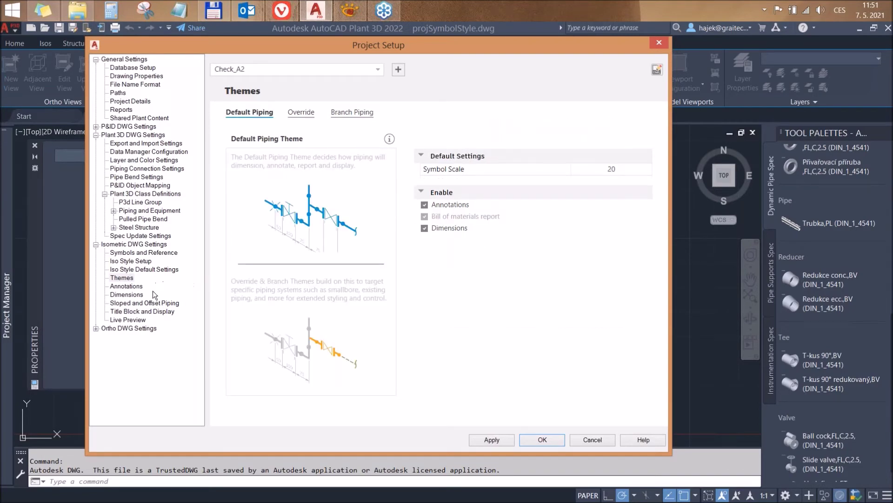
- Review the Dimensions page's Settings, String, Locating and End to End tabs
{"action": "left_click", "coordinate": [128, 296]}
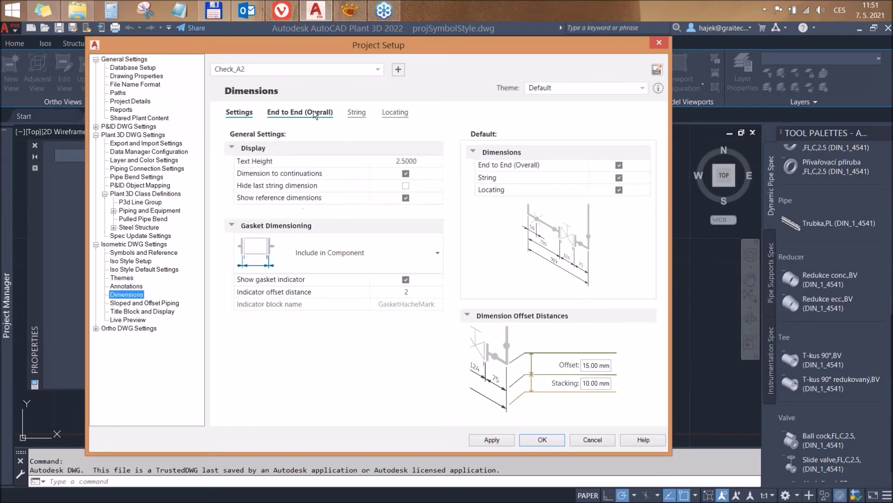
{"action": "left_click", "coordinate": [313, 110]}
{"action": "left_click", "coordinate": [356, 112]}
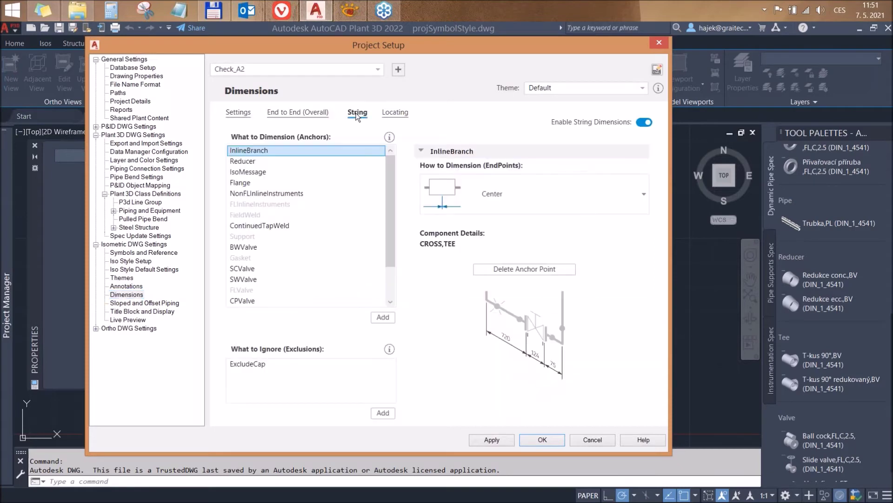
{"action": "left_click", "coordinate": [389, 114]}
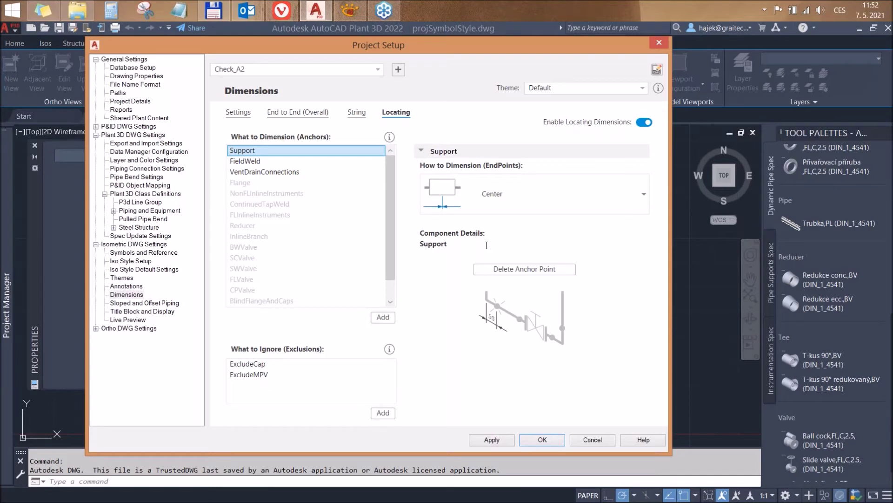
{"action": "left_click", "coordinate": [364, 114]}
{"action": "left_click", "coordinate": [321, 112]}
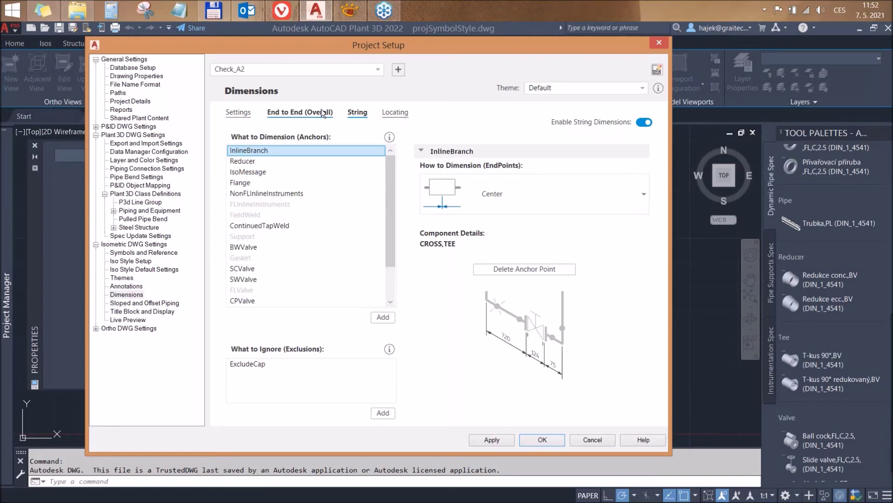
{"action": "left_click", "coordinate": [239, 113]}
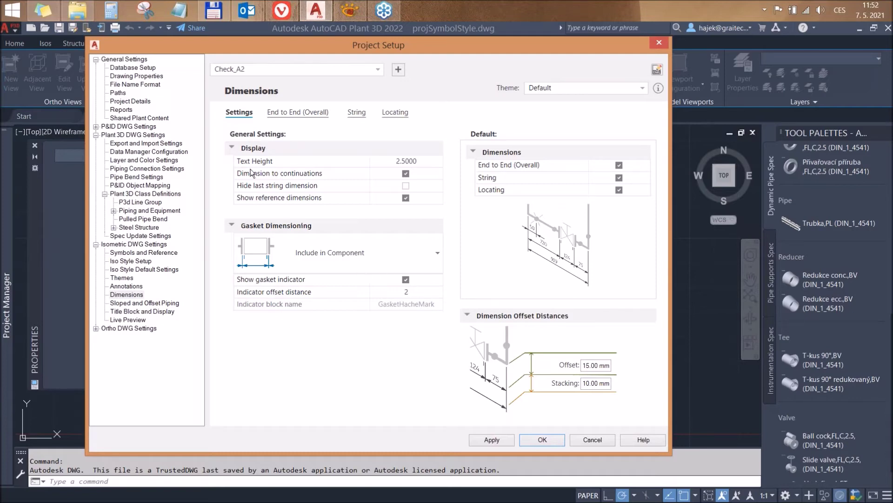
{"action": "left_click", "coordinate": [289, 116]}
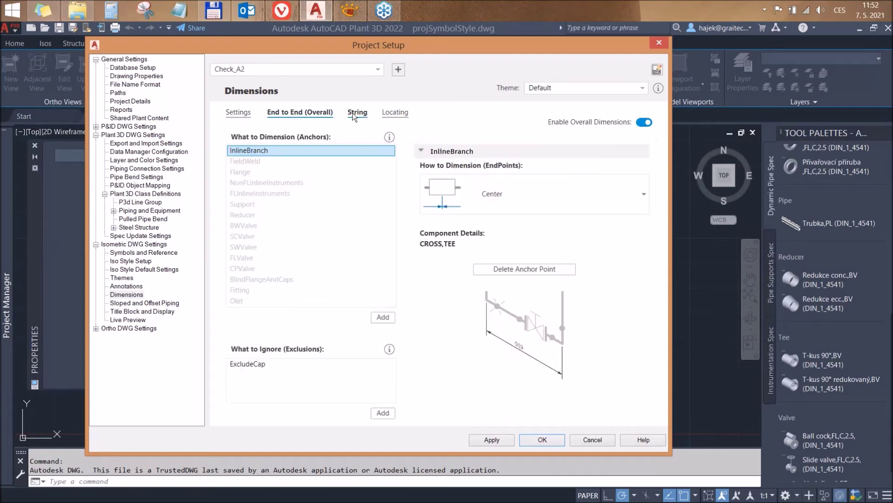
- Keep the InlineBranch endpoint dimensioned at Center and move the Iso Style Editor window
{"action": "left_click", "coordinate": [645, 196]}
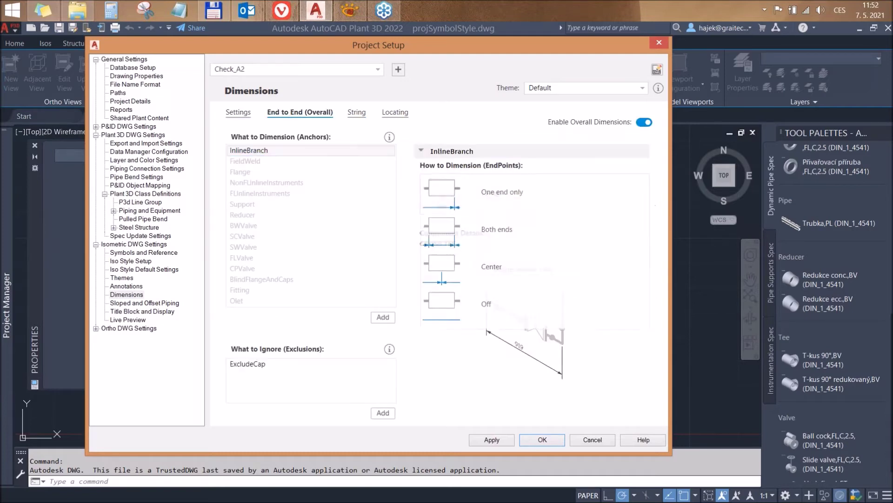
{"action": "left_click", "coordinate": [662, 171]}
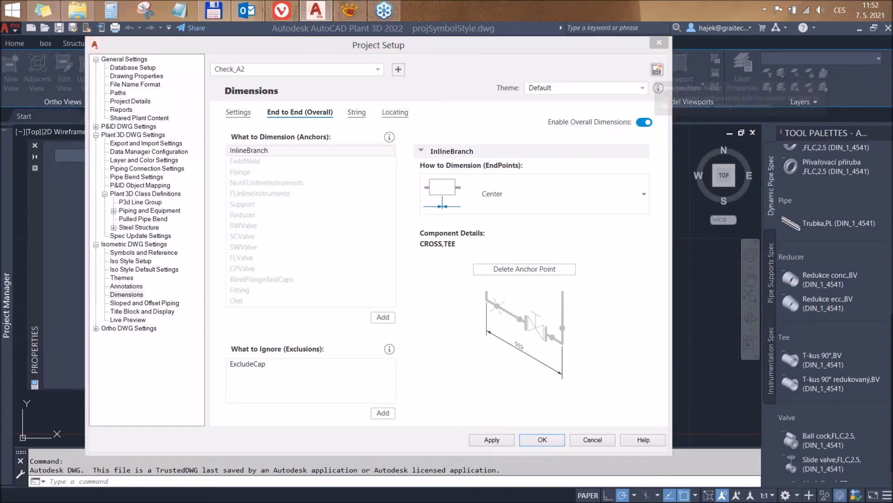
{"action": "left_click_drag", "start_coordinate": [493, 102], "coordinate": [520, 107]}
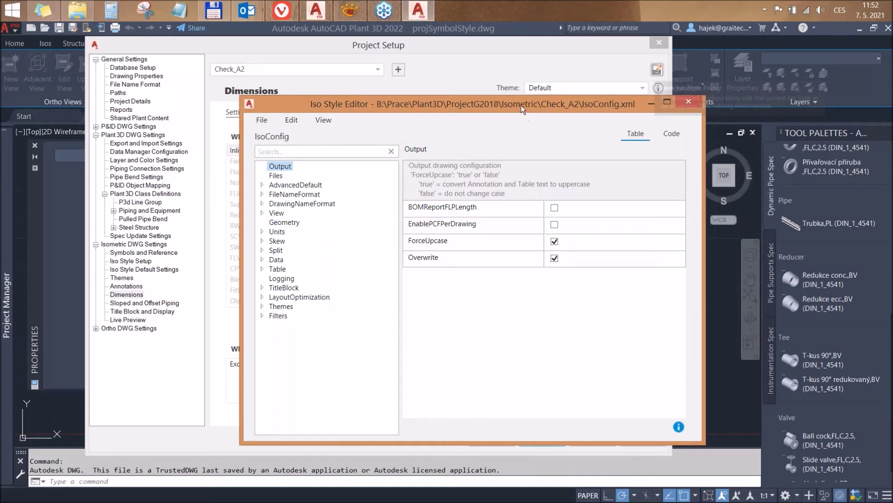
- Reposition the Iso Style Editor and browse Files and AdvancedDefault down to FileNameFormat
{"action": "left_click_drag", "start_coordinate": [521, 107], "coordinate": [504, 120]}
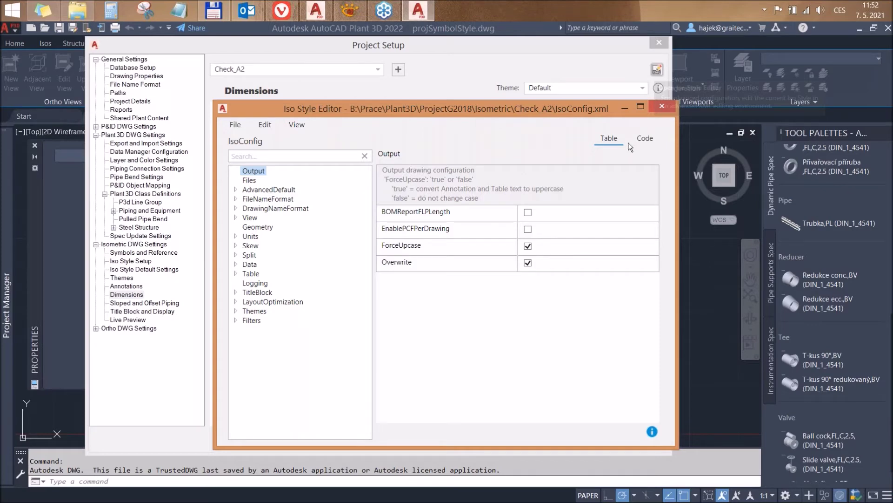
{"action": "left_click", "coordinate": [250, 181]}
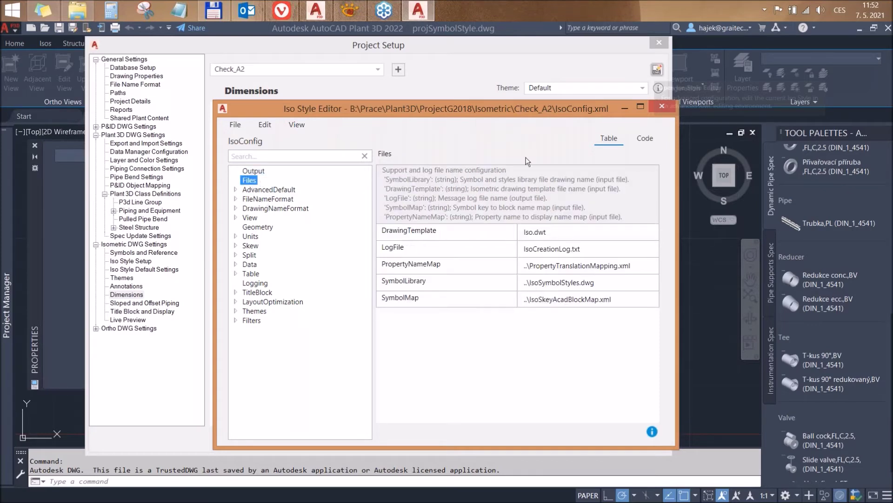
{"action": "left_click", "coordinate": [235, 189]}
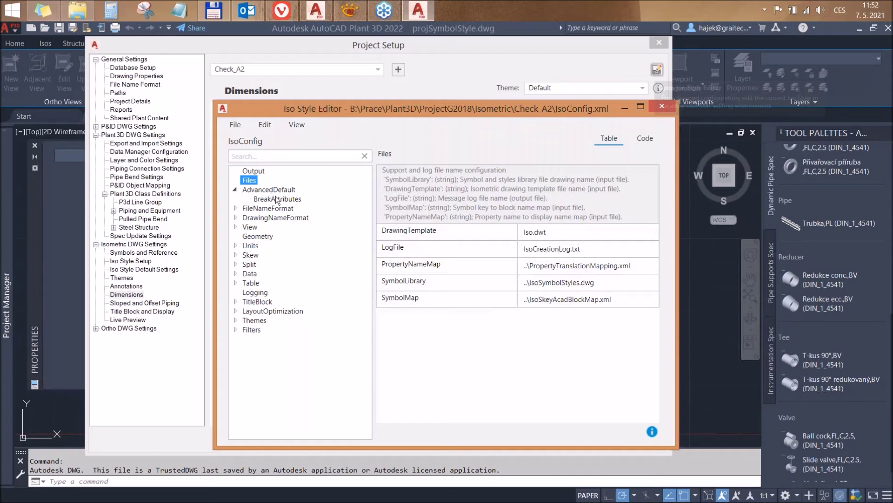
{"action": "left_click", "coordinate": [285, 191]}
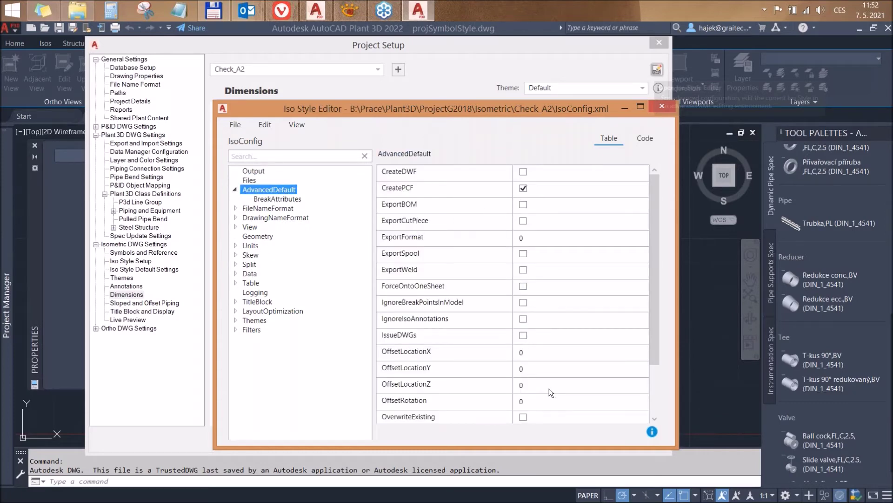
{"action": "left_click", "coordinate": [280, 210]}
{"action": "left_click", "coordinate": [236, 209]}
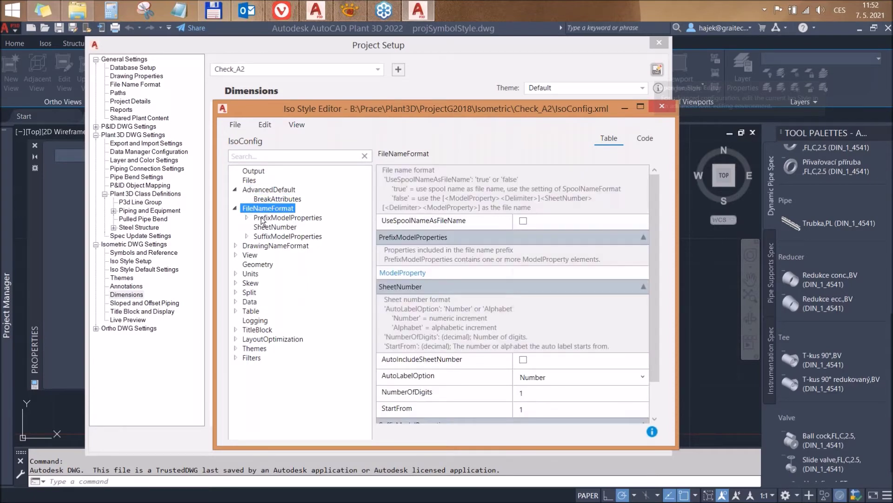
- Check the FileNameFormat subsettings such as SuffixModelProperties, then expand the View group
{"action": "left_click", "coordinate": [262, 218]}
{"action": "left_click", "coordinate": [282, 228]}
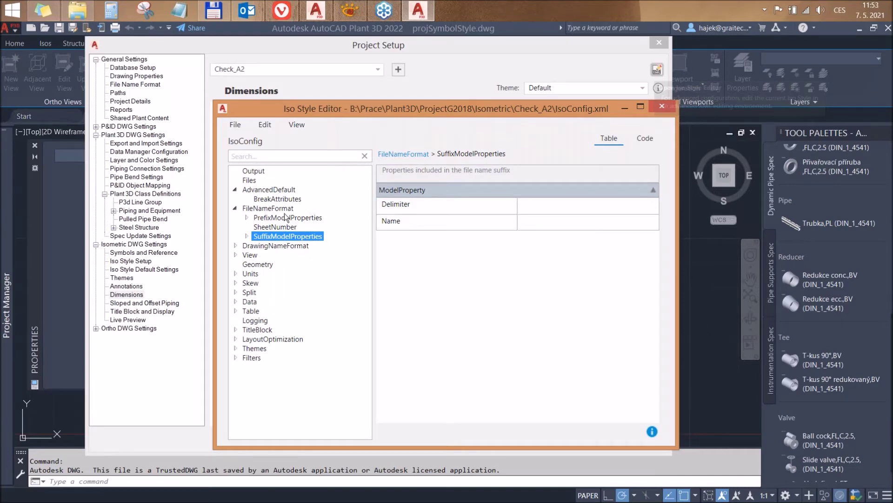
{"action": "left_click", "coordinate": [278, 211]}
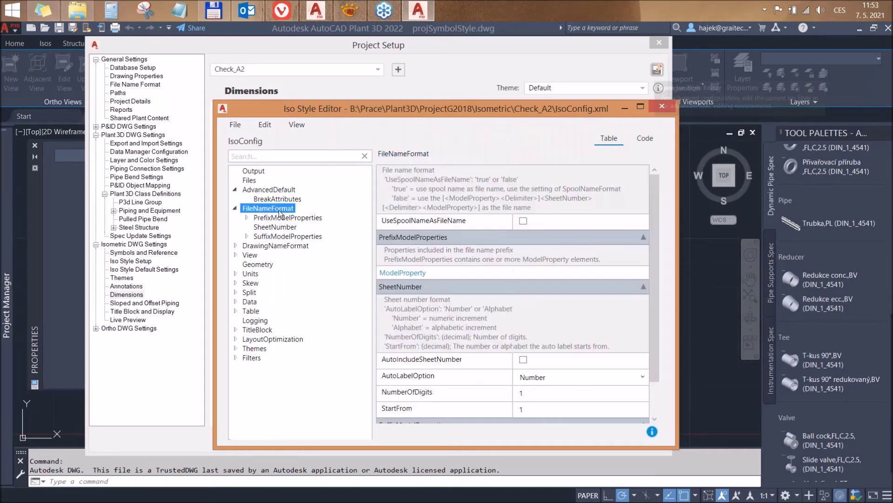
{"action": "left_click", "coordinate": [236, 209]}
{"action": "left_click", "coordinate": [236, 227]}
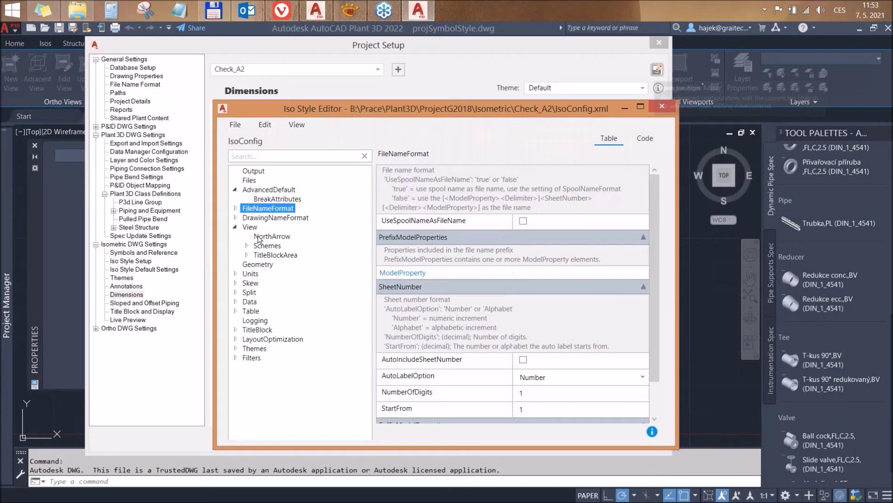
- Review View's NorthArrow and Schemes, inspecting the SEIsometric direction and north arrow values
{"action": "left_click", "coordinate": [261, 238]}
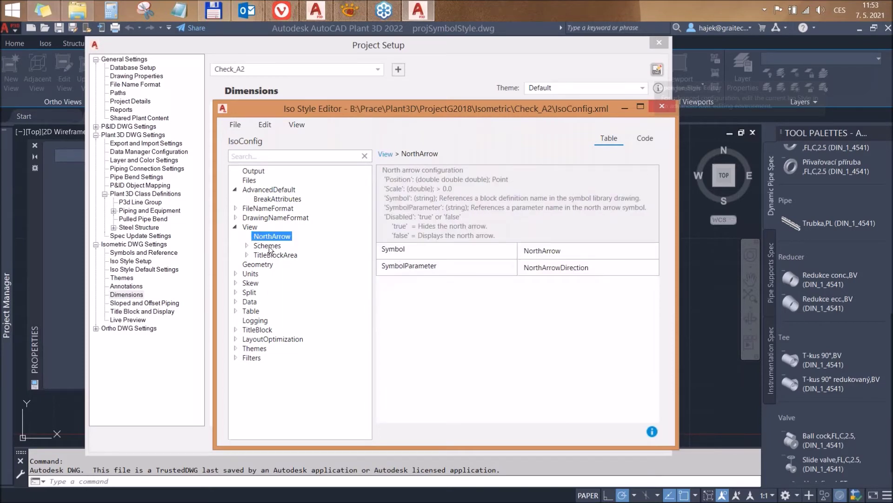
{"action": "left_click", "coordinate": [268, 247]}
{"action": "left_click", "coordinate": [543, 264]}
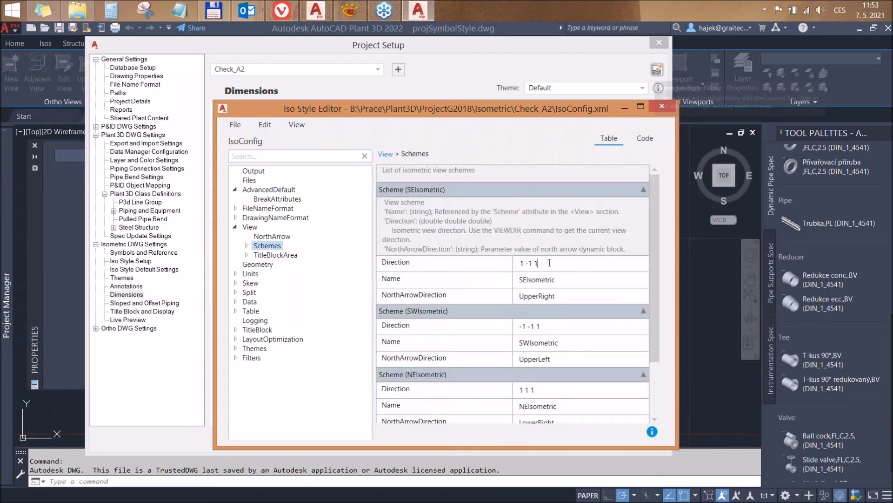
{"action": "left_click", "coordinate": [570, 296]}
{"action": "scroll", "coordinate": [656, 333], "scroll_direction": "down", "scroll_amount": 3}
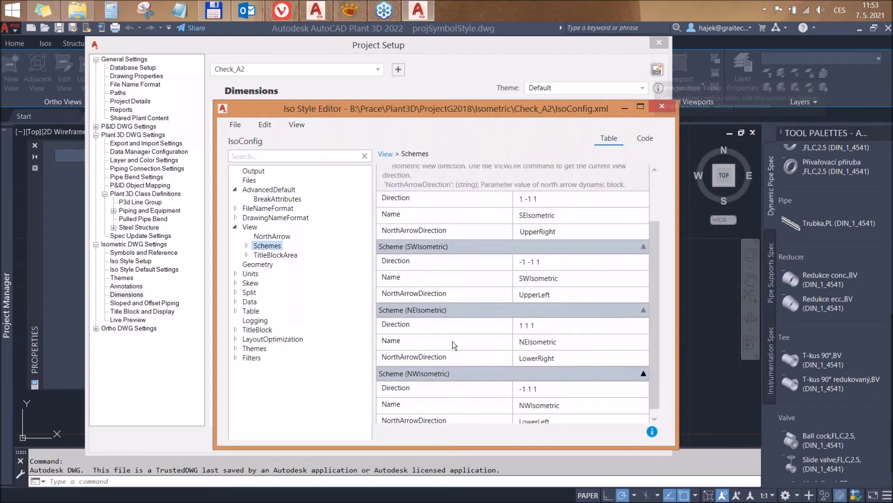
- Browse Units and Split > SheetSplitPoint, then show the Split settings as XML code
{"action": "left_click", "coordinate": [235, 274]}
{"action": "left_click", "coordinate": [247, 273]}
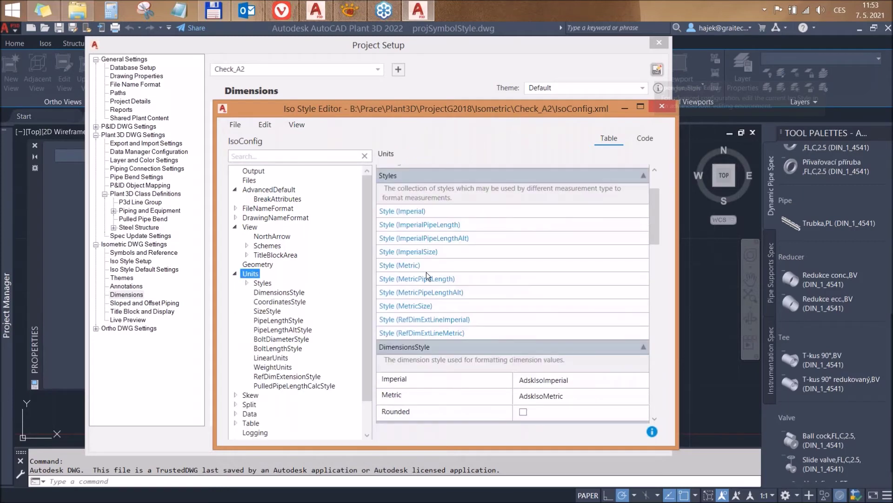
{"action": "left_click", "coordinate": [236, 274]}
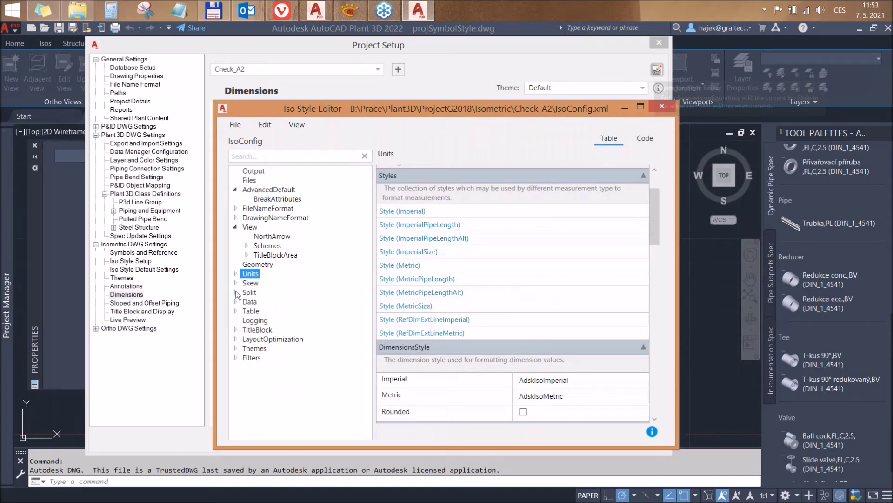
{"action": "left_click", "coordinate": [236, 292]}
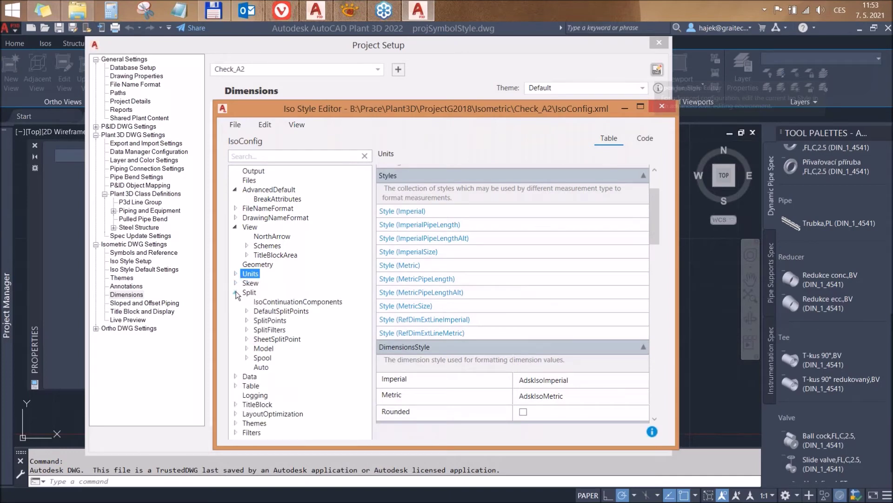
{"action": "left_click", "coordinate": [274, 339]}
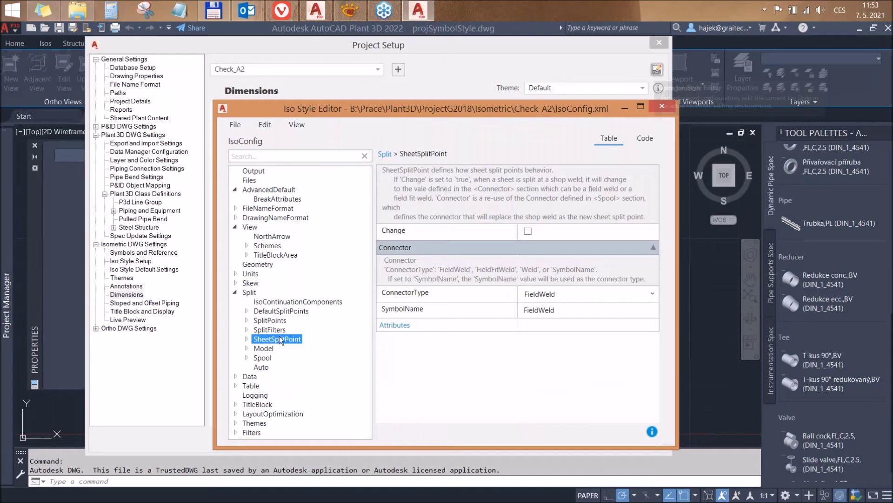
{"action": "left_click", "coordinate": [235, 292]}
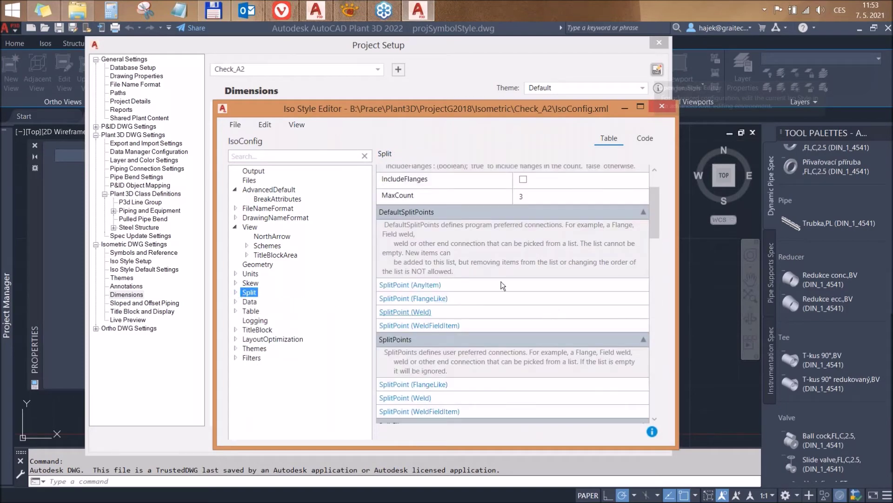
{"action": "left_click", "coordinate": [646, 139]}
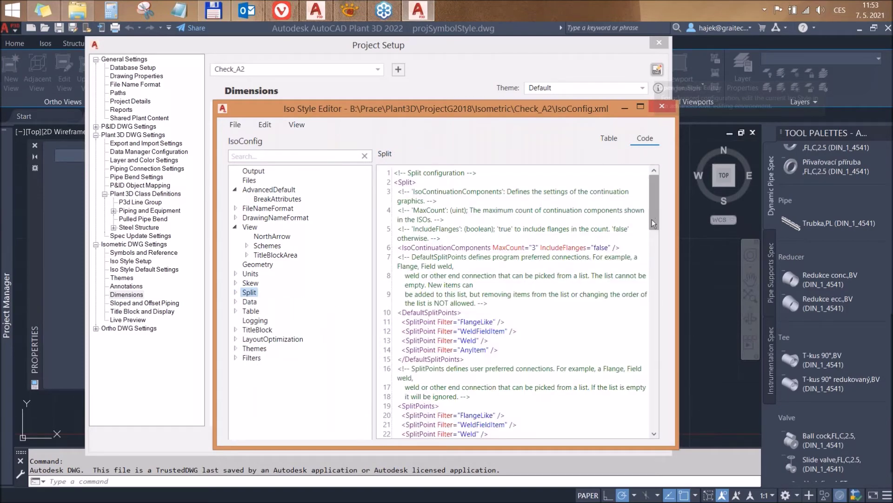
{"action": "left_click_drag", "start_coordinate": [653, 194], "coordinate": [654, 222]}
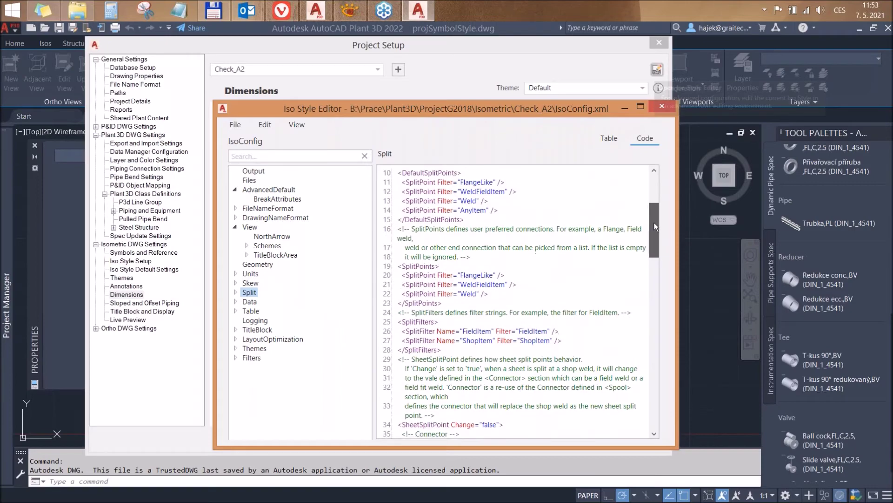
{"action": "left_click", "coordinate": [467, 229]}
{"action": "scroll", "coordinate": [458, 248], "scroll_direction": "down", "scroll_amount": 8}
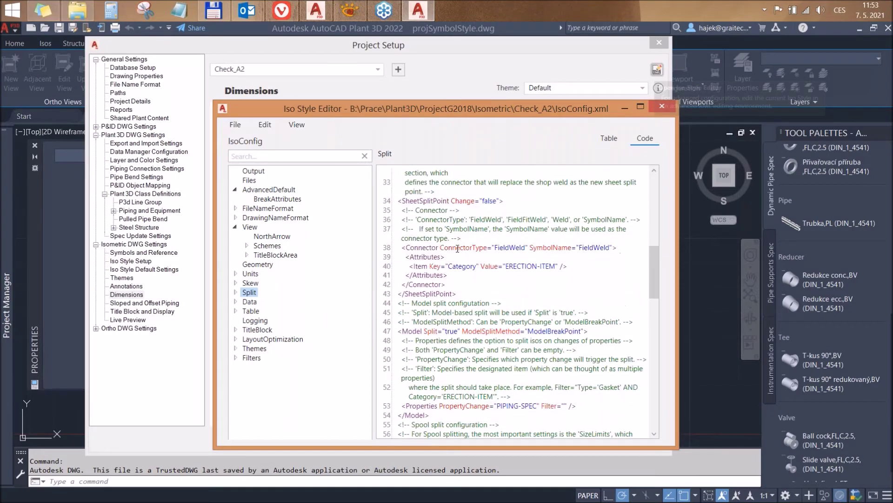
{"action": "scroll", "coordinate": [457, 274], "scroll_direction": "down", "scroll_amount": 8}
{"action": "scroll", "coordinate": [457, 302], "scroll_direction": "down", "scroll_amount": 8}
{"action": "scroll", "coordinate": [456, 346], "scroll_direction": "down", "scroll_amount": 8}
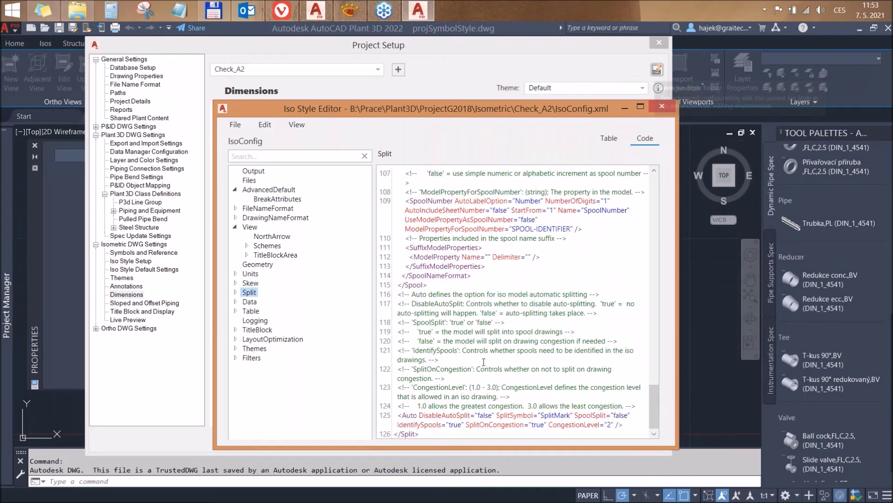
{"action": "scroll", "coordinate": [473, 350], "scroll_direction": "up", "scroll_amount": 9}
{"action": "scroll", "coordinate": [473, 349], "scroll_direction": "up", "scroll_amount": 9}
{"action": "scroll", "coordinate": [474, 344], "scroll_direction": "up", "scroll_amount": 9}
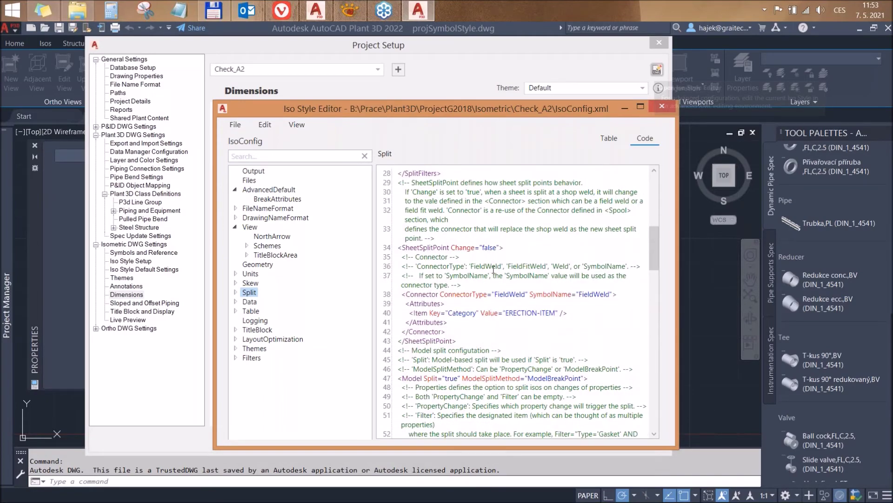
{"action": "scroll", "coordinate": [493, 270], "scroll_direction": "up", "scroll_amount": 6}
{"action": "scroll", "coordinate": [498, 267], "scroll_direction": "up", "scroll_amount": 3}
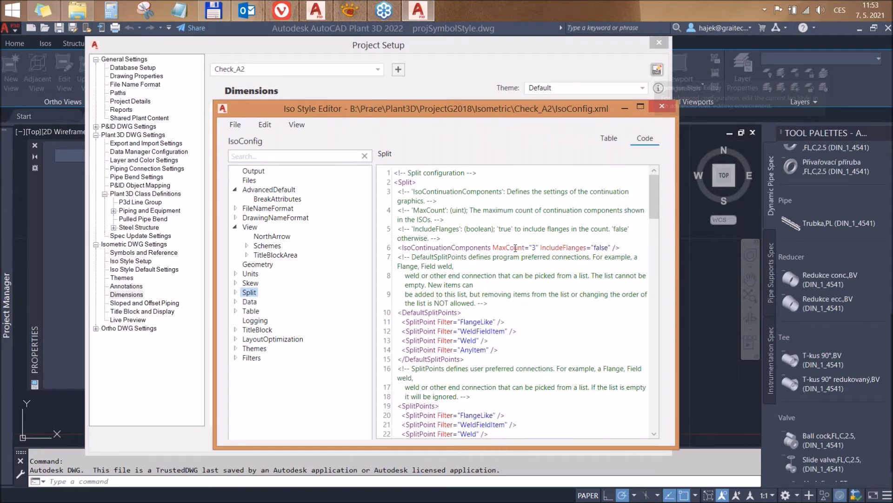
{"action": "left_click_drag", "start_coordinate": [680, 326], "coordinate": [855, 327]}
- Show Units as a table, then FileNameFormat PrefixModelProperties with Name PIPELINE-REFERENCE
{"action": "left_click_drag", "start_coordinate": [620, 116], "coordinate": [559, 114]}
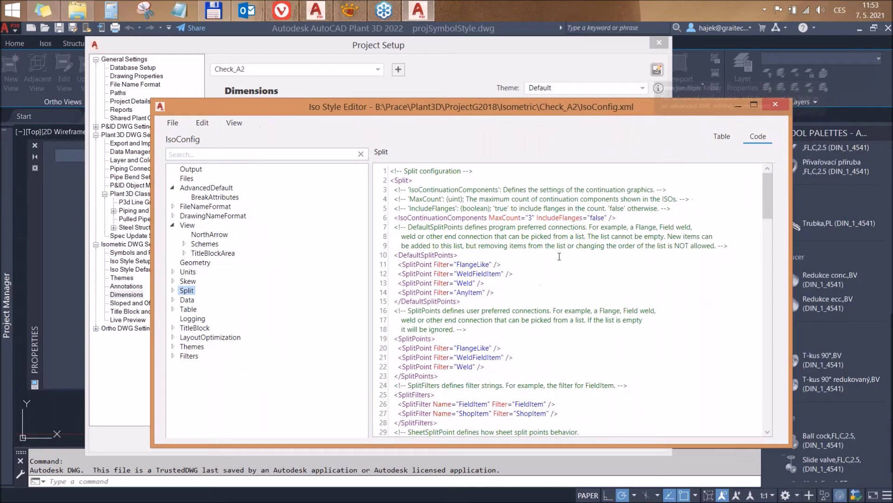
{"action": "left_click", "coordinate": [187, 272]}
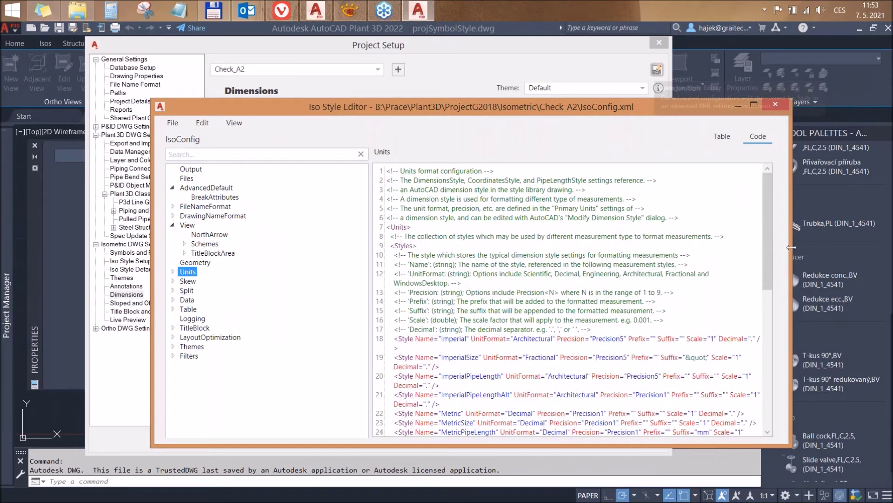
{"action": "mouse_move", "coordinate": [770, 245]}
{"action": "left_mouse_down"}
{"action": "mouse_move", "coordinate": [770, 386]}
{"action": "mouse_move", "coordinate": [769, 172]}
{"action": "left_mouse_up"}
{"action": "left_click", "coordinate": [719, 135]}
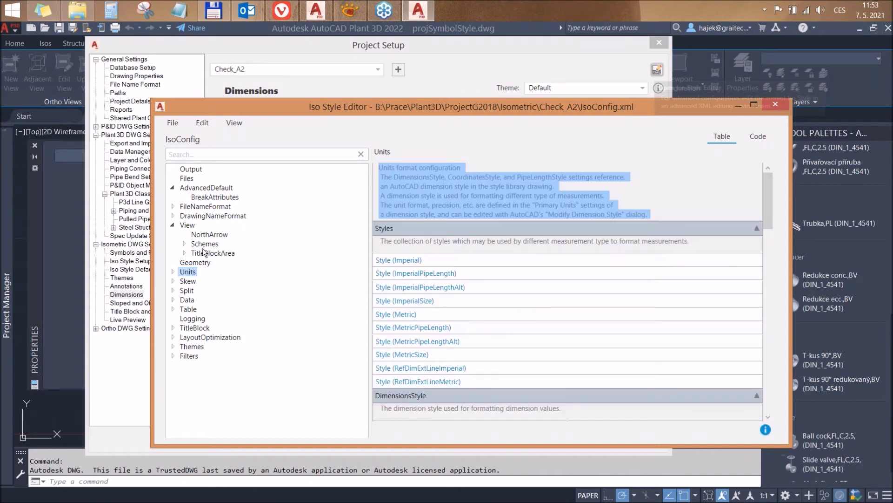
{"action": "left_click", "coordinate": [214, 252]}
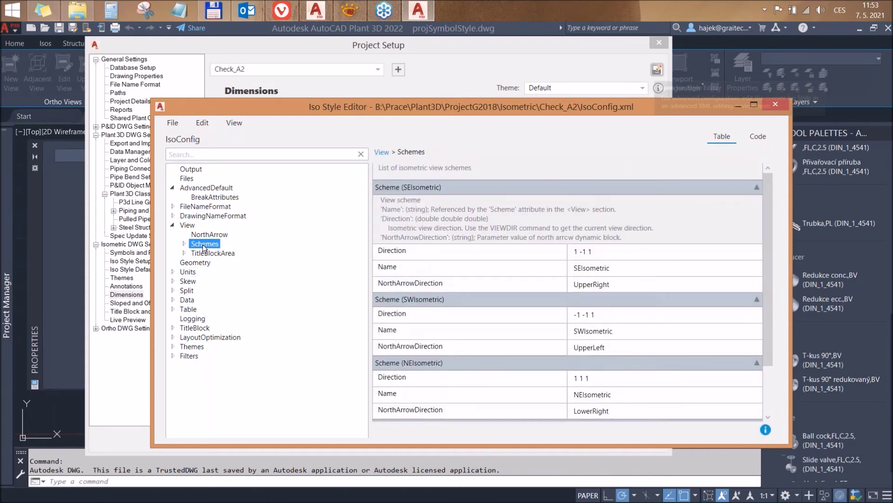
{"action": "left_click", "coordinate": [173, 206]}
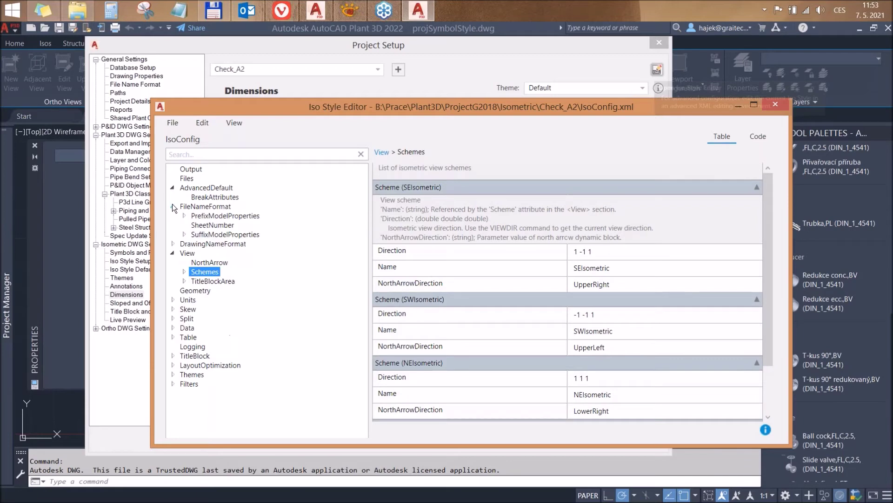
{"action": "left_click", "coordinate": [215, 216]}
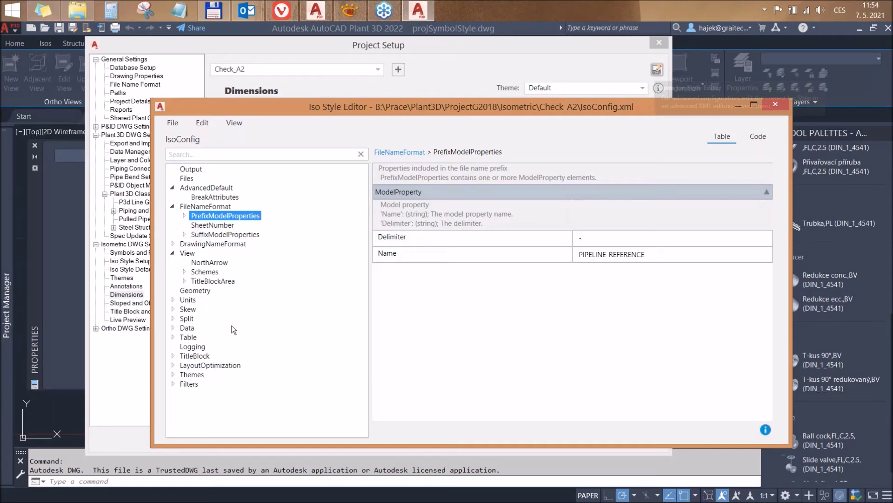
- Scroll through the list of isometric themes in the Themes section
{"action": "left_click", "coordinate": [193, 375]}
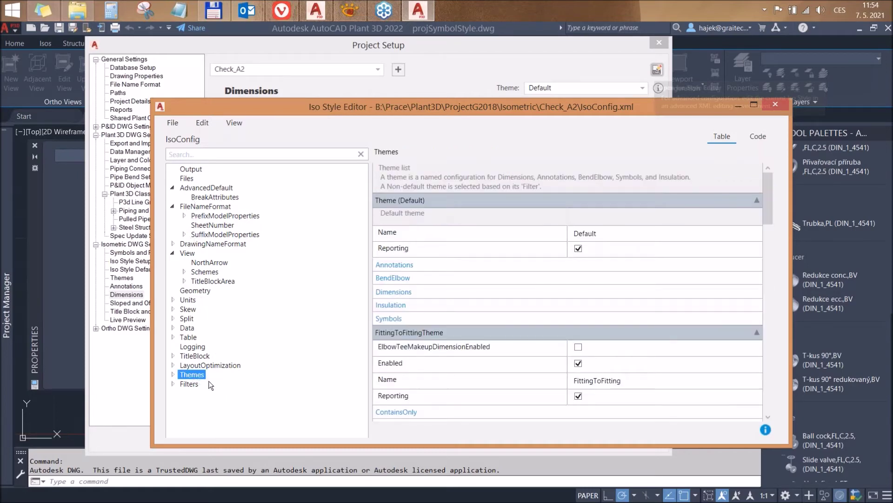
{"action": "scroll", "coordinate": [440, 289], "scroll_direction": "down", "scroll_amount": 3}
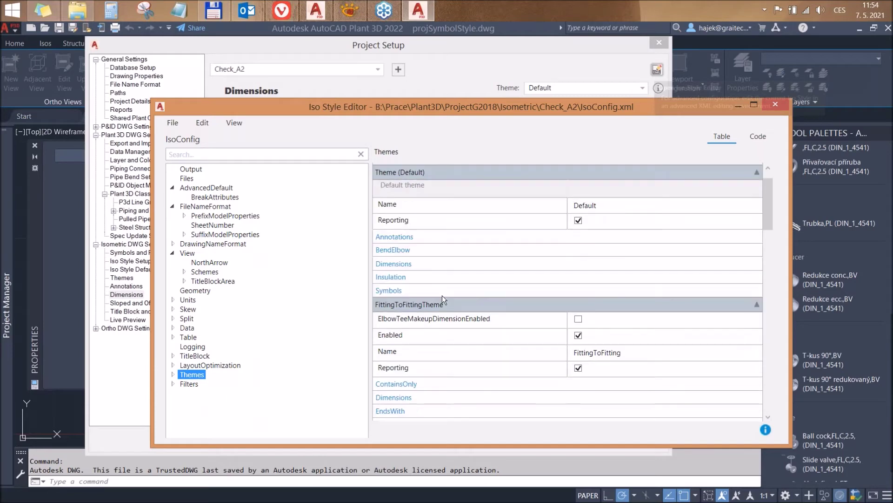
{"action": "scroll", "coordinate": [443, 293], "scroll_direction": "down", "scroll_amount": 3}
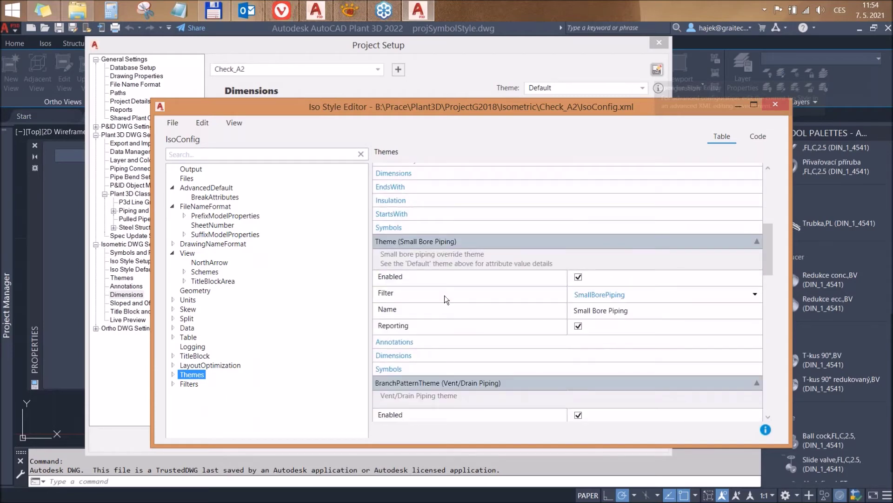
{"action": "scroll", "coordinate": [445, 295], "scroll_direction": "down", "scroll_amount": 2}
{"action": "scroll", "coordinate": [446, 298], "scroll_direction": "down", "scroll_amount": 1}
{"action": "scroll", "coordinate": [446, 298], "scroll_direction": "down", "scroll_amount": 3}
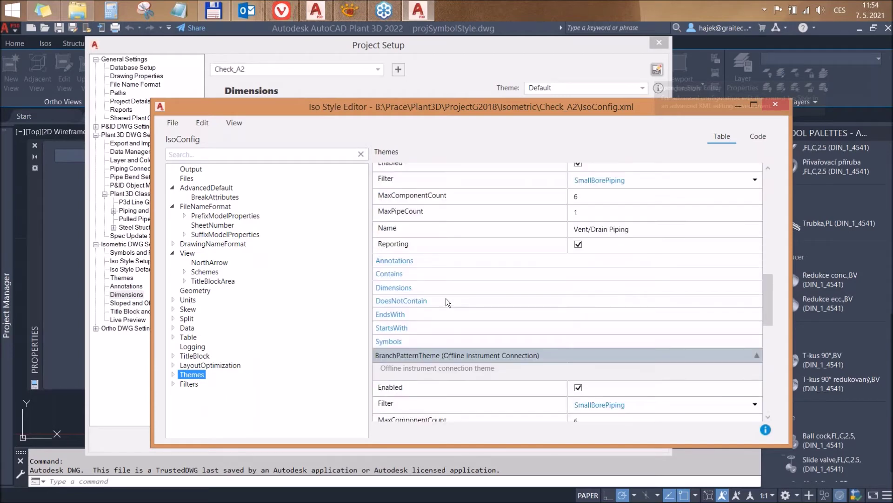
{"action": "scroll", "coordinate": [445, 298], "scroll_direction": "down", "scroll_amount": 1}
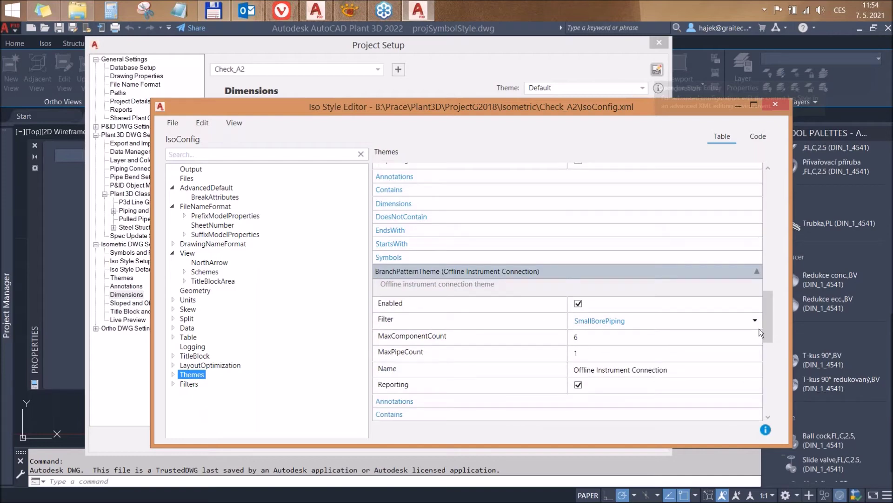
{"action": "mouse_move", "coordinate": [766, 319]}
{"action": "left_mouse_down"}
{"action": "mouse_move", "coordinate": [771, 389]}
{"action": "mouse_move", "coordinate": [774, 203]}
{"action": "mouse_move", "coordinate": [766, 394]}
{"action": "mouse_move", "coordinate": [776, 189]}
{"action": "left_mouse_up"}
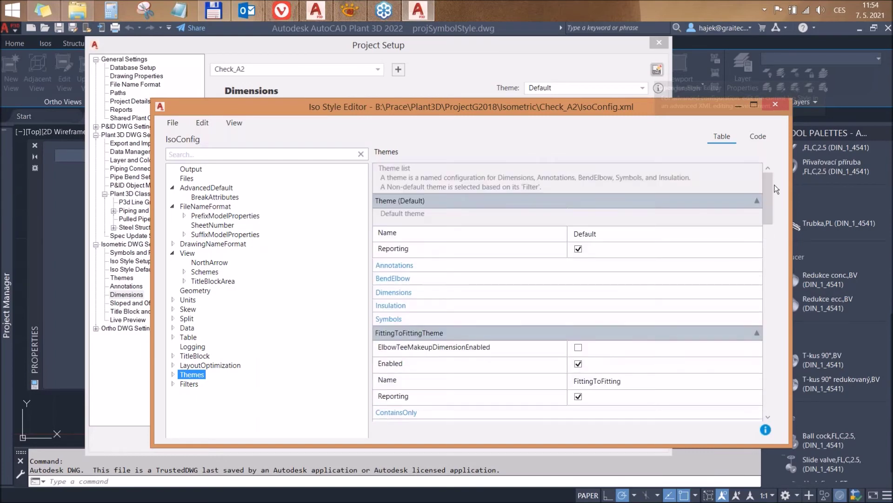
- Inspect the FittingToFittingTheme and Theme (Default) properties, then collapse Themes
{"action": "left_click", "coordinate": [173, 375]}
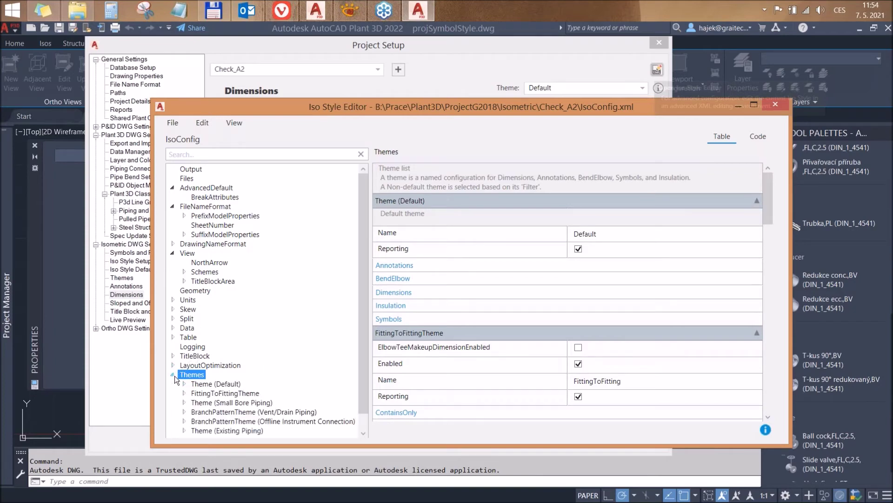
{"action": "left_click", "coordinate": [203, 384]}
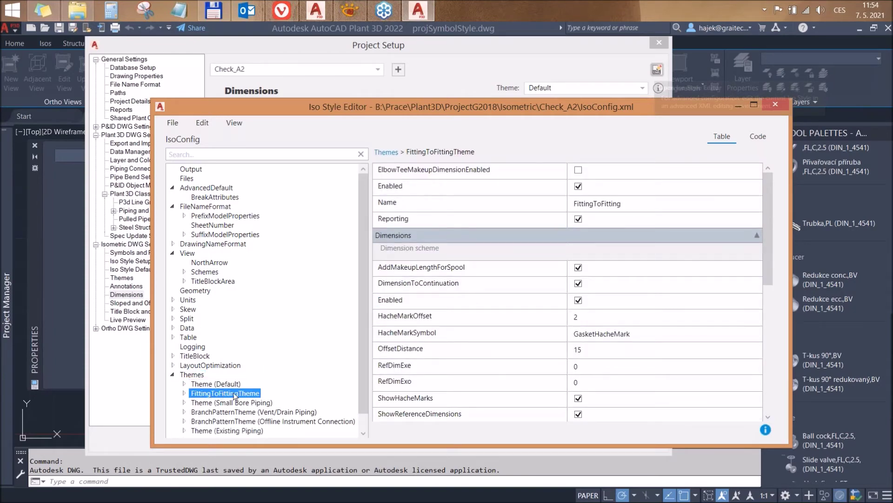
{"action": "mouse_move", "coordinate": [769, 210]}
{"action": "left_mouse_down"}
{"action": "mouse_move", "coordinate": [779, 224]}
{"action": "mouse_move", "coordinate": [778, 202]}
{"action": "left_mouse_up"}
{"action": "left_click", "coordinate": [173, 375]}
{"action": "left_click", "coordinate": [173, 375]}
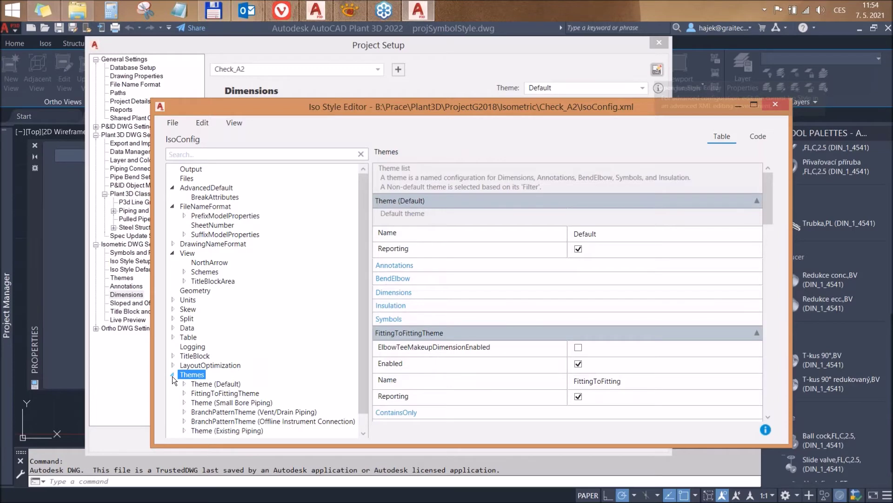
{"action": "left_click", "coordinate": [199, 386]}
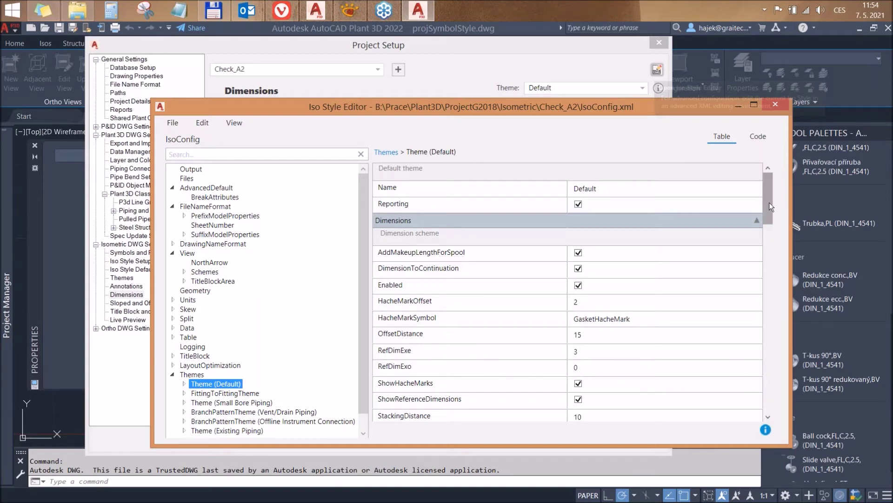
{"action": "left_click_drag", "start_coordinate": [769, 203], "coordinate": [773, 225]}
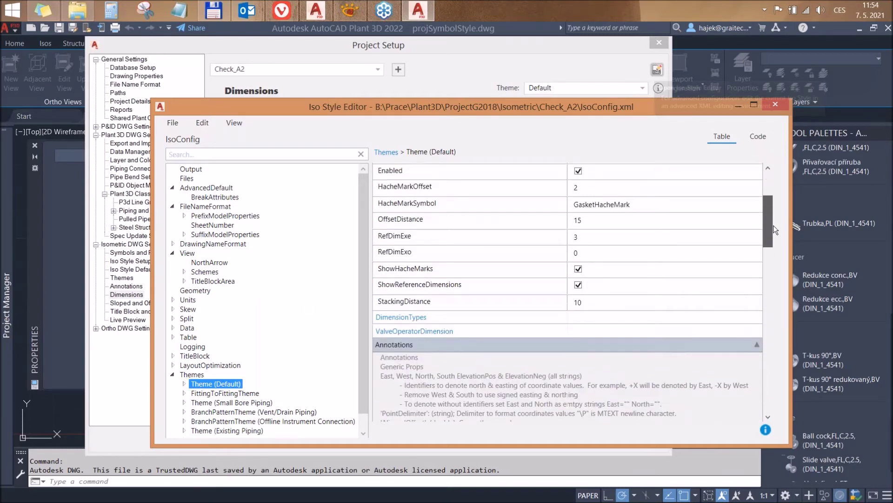
{"action": "left_click", "coordinate": [170, 374]}
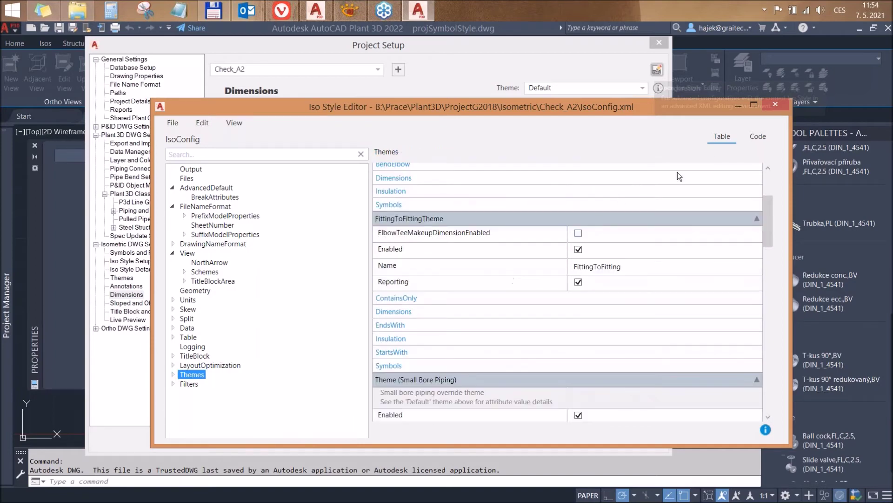
- View the Themes, Data, Units and View configurations as XML code
{"action": "left_click", "coordinate": [765, 134]}
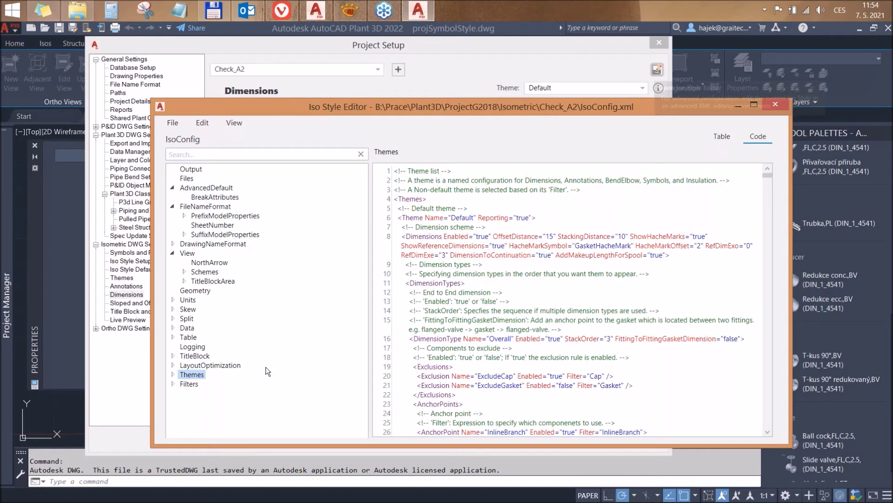
{"action": "left_click", "coordinate": [182, 328]}
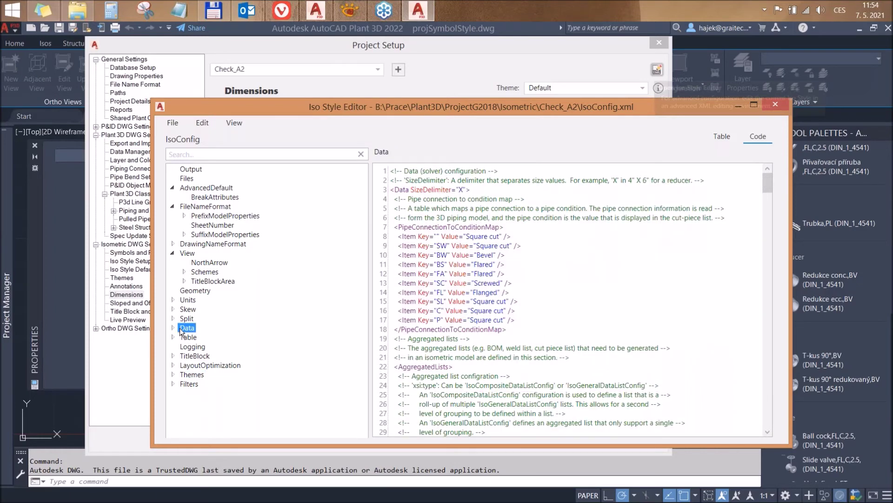
{"action": "left_click", "coordinate": [189, 301]}
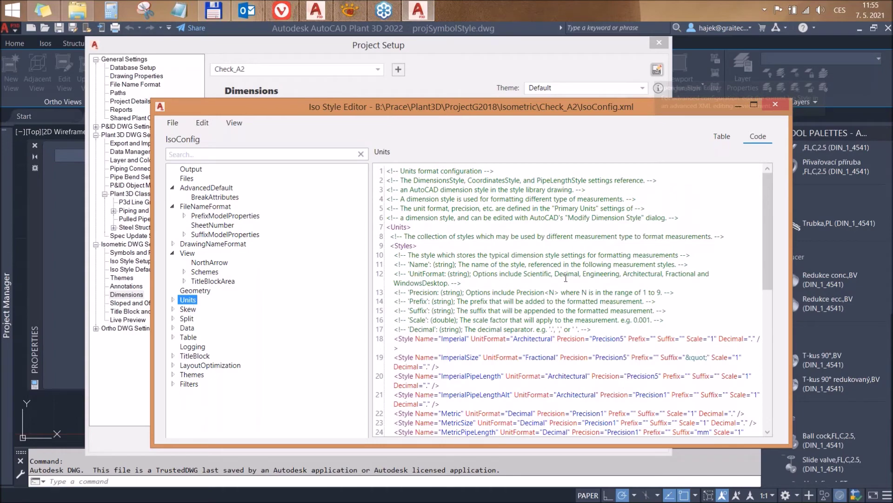
{"action": "left_click", "coordinate": [187, 253]}
- Scroll the View XML with Scheme SWIsometric and NorthArrow, then collapse FileNameFormat and View
{"action": "scroll", "coordinate": [567, 361], "scroll_direction": "down", "scroll_amount": 5}
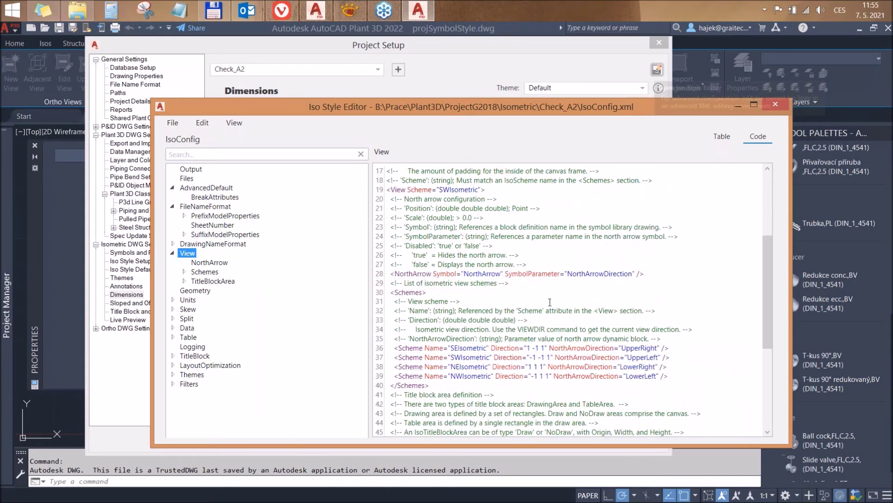
{"action": "scroll", "coordinate": [563, 326], "scroll_direction": "down", "scroll_amount": 5}
{"action": "scroll", "coordinate": [561, 308], "scroll_direction": "down", "scroll_amount": 2}
{"action": "scroll", "coordinate": [560, 309], "scroll_direction": "up", "scroll_amount": 12}
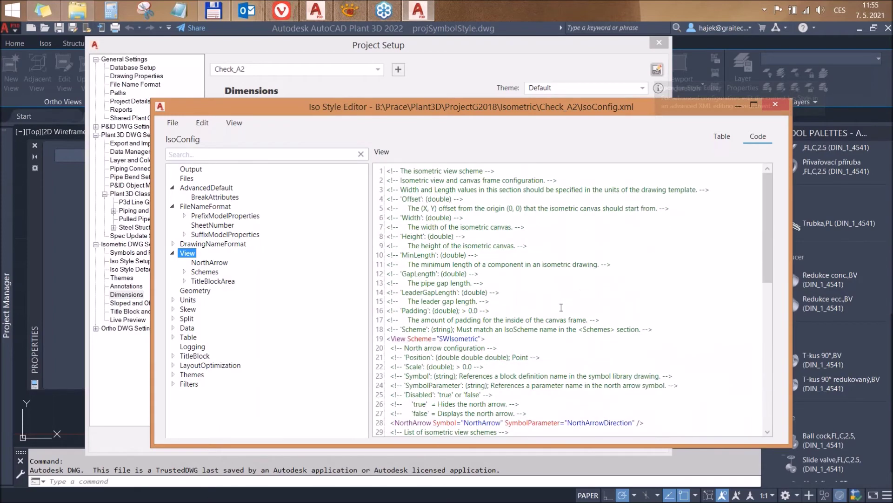
{"action": "scroll", "coordinate": [675, 349], "scroll_direction": "down", "scroll_amount": 7}
{"action": "scroll", "coordinate": [605, 363], "scroll_direction": "down", "scroll_amount": 4}
{"action": "scroll", "coordinate": [535, 377], "scroll_direction": "up", "scroll_amount": 7}
{"action": "scroll", "coordinate": [473, 391], "scroll_direction": "up", "scroll_amount": 5}
{"action": "left_click", "coordinate": [173, 208]}
{"action": "left_click", "coordinate": [173, 225]}
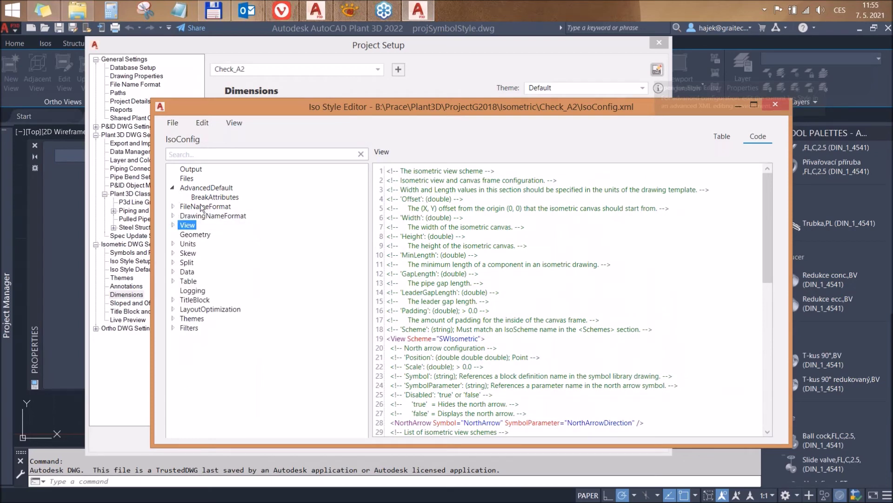
- Return to table view and open View > Schemes, selecting the SEIsometric scheme name
{"action": "left_click", "coordinate": [725, 137]}
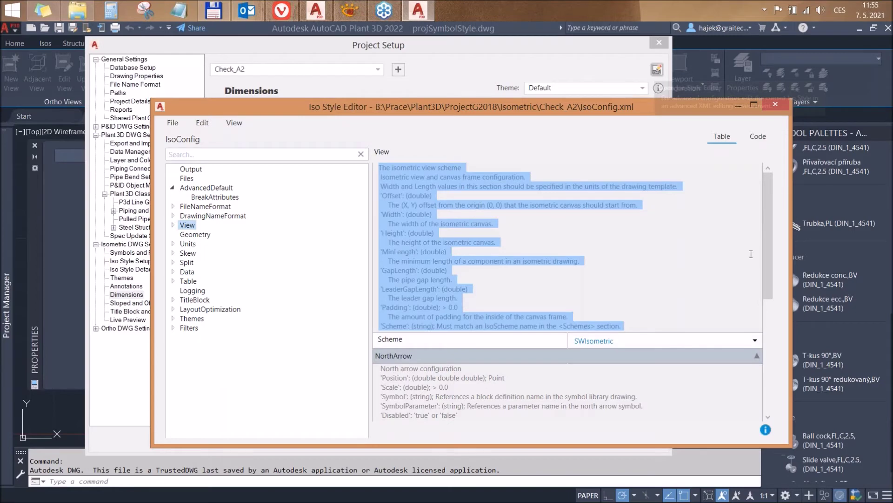
{"action": "scroll", "coordinate": [750, 254], "scroll_direction": "down", "scroll_amount": 3}
{"action": "scroll", "coordinate": [758, 262], "scroll_direction": "down", "scroll_amount": 3}
{"action": "scroll", "coordinate": [758, 262], "scroll_direction": "down", "scroll_amount": 2}
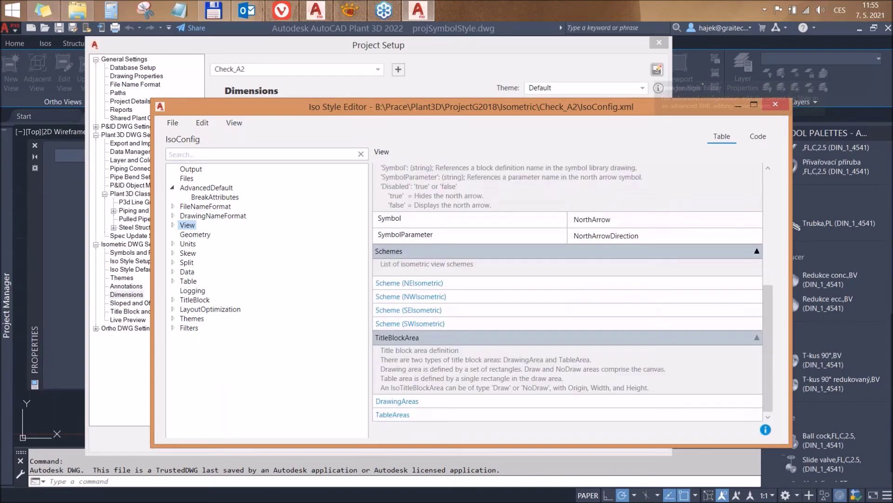
{"action": "left_click", "coordinate": [172, 225]}
{"action": "left_click", "coordinate": [206, 247]}
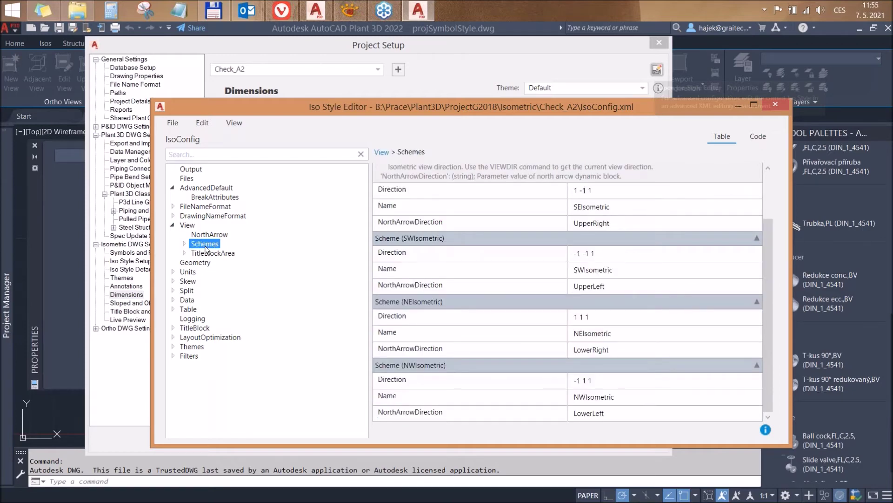
{"action": "left_click", "coordinate": [643, 209]}
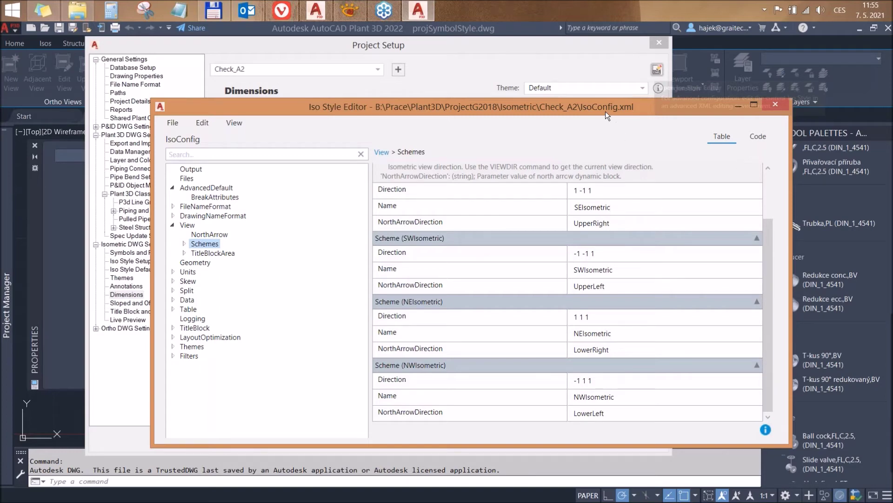
- Move the editor window, dismiss its file menu, and close the Iso Style Editor
{"action": "left_click_drag", "start_coordinate": [590, 112], "coordinate": [563, 120]}
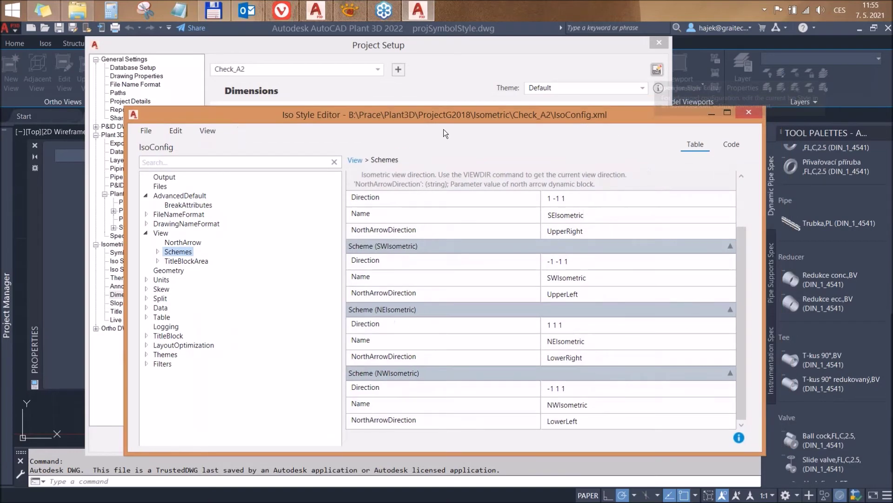
{"action": "left_click", "coordinate": [144, 131]}
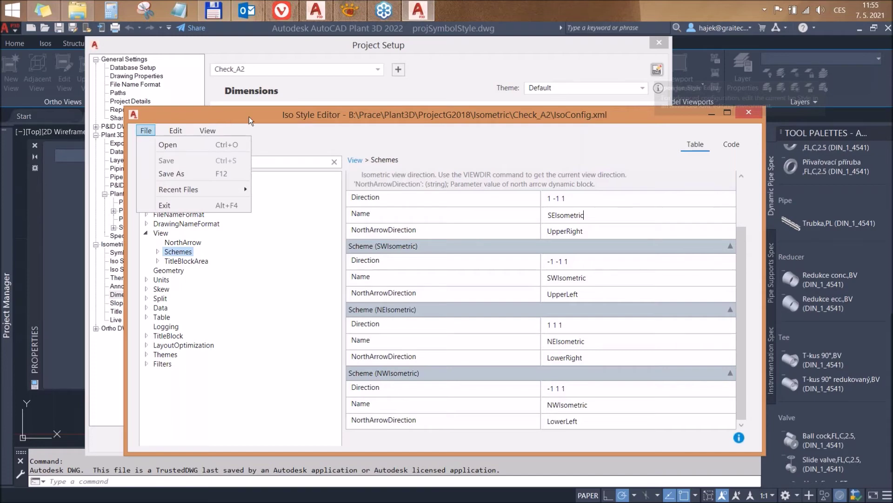
{"action": "left_click", "coordinate": [234, 113]}
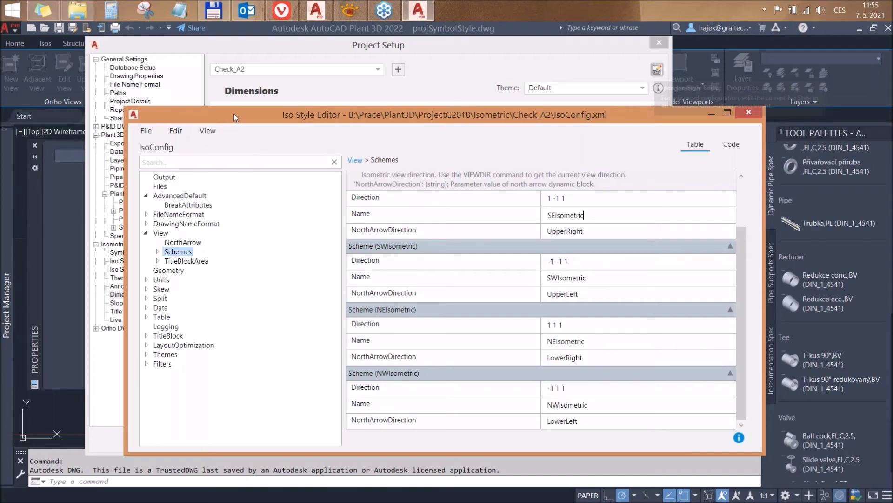
{"action": "left_click_drag", "start_coordinate": [271, 117], "coordinate": [260, 118]}
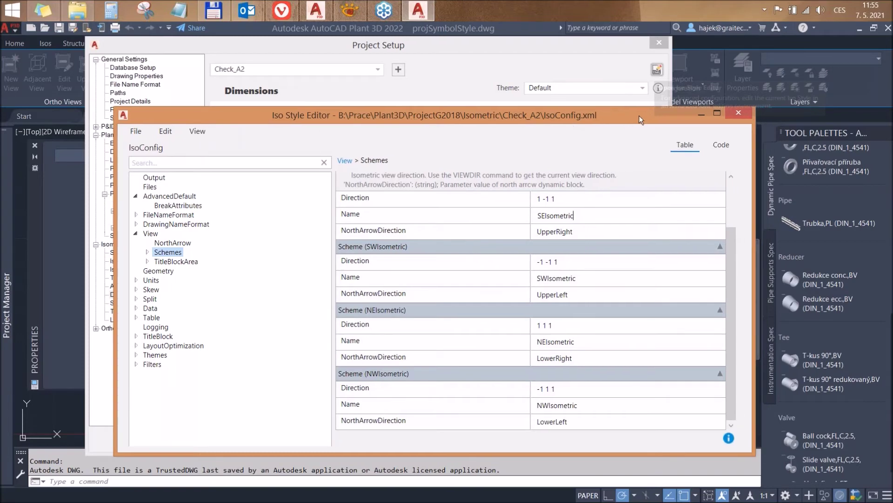
{"action": "left_click_drag", "start_coordinate": [625, 119], "coordinate": [637, 124]}
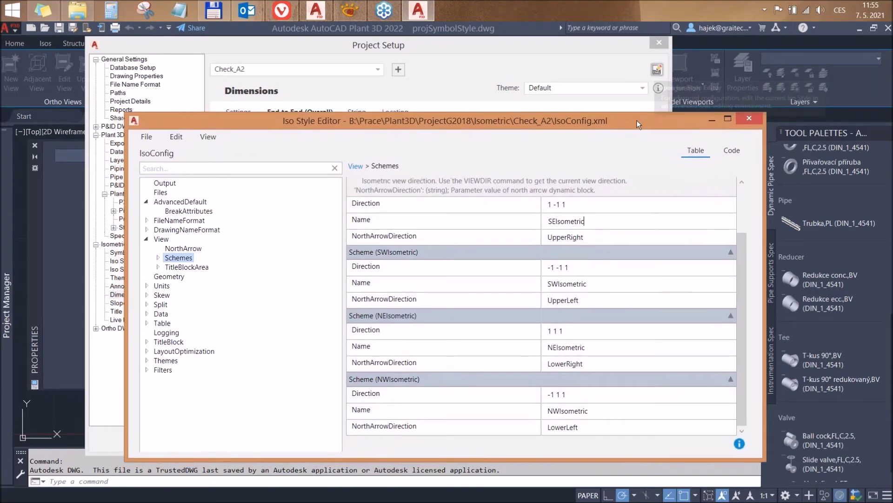
{"action": "left_click", "coordinate": [750, 119]}
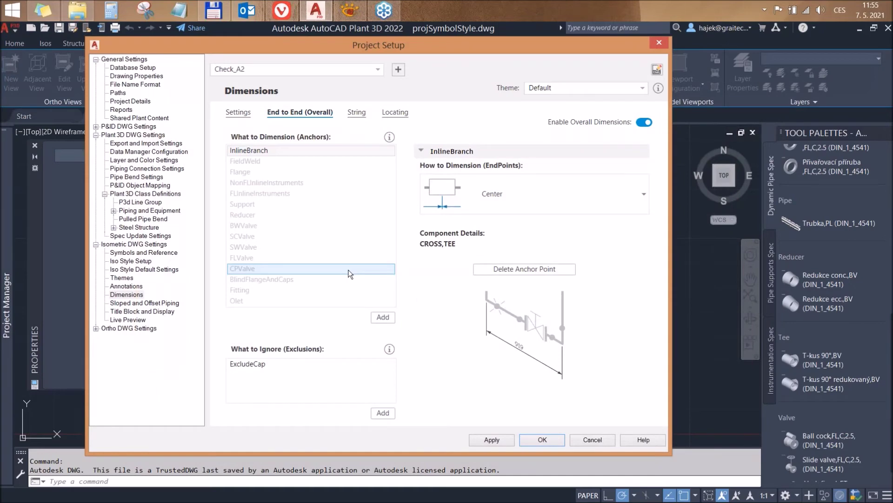
- Review the String, Locating and End to End dimension settings, accept Project Setup, and return to the PDF
{"action": "left_click", "coordinate": [357, 113]}
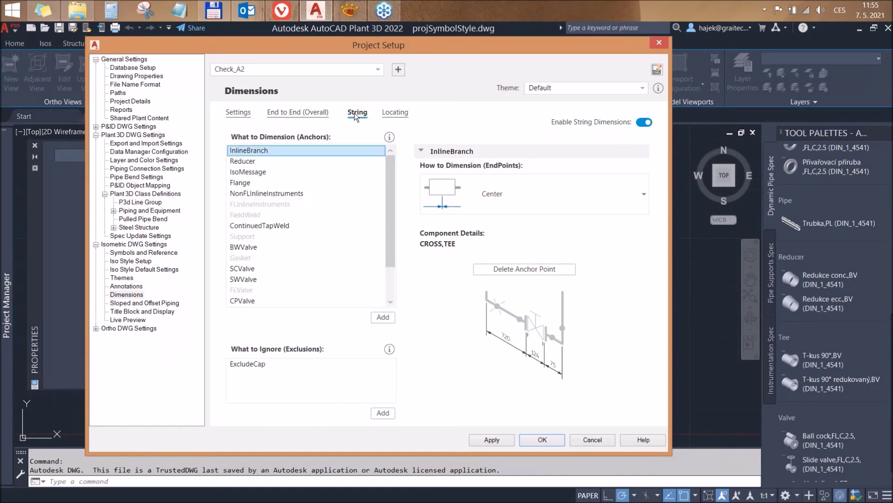
{"action": "left_click", "coordinate": [400, 114]}
{"action": "left_click", "coordinate": [297, 113]}
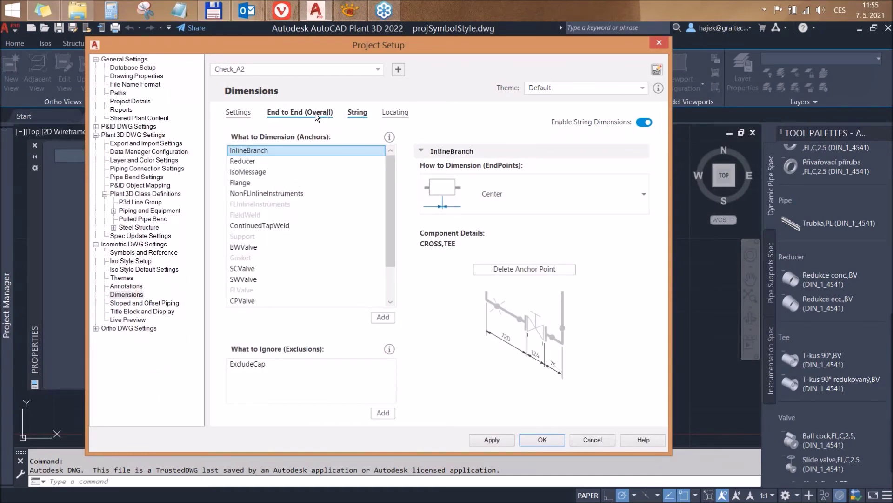
{"action": "left_click", "coordinate": [238, 114]}
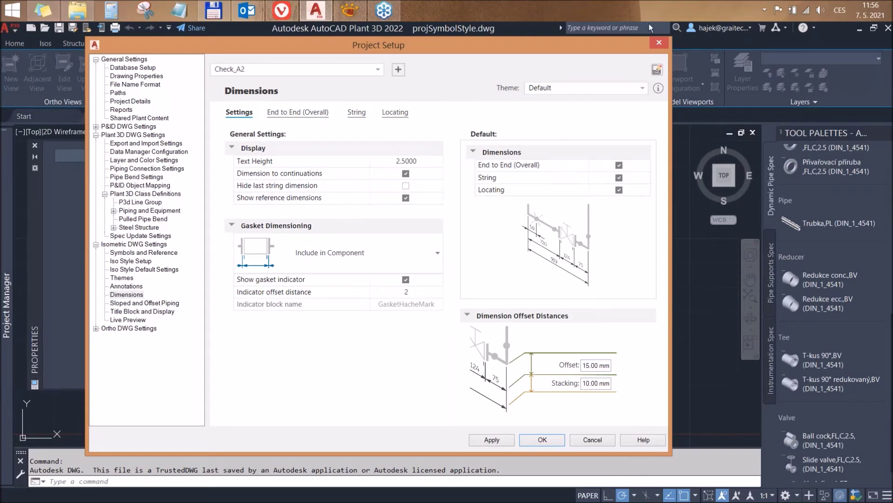
{"action": "left_click", "coordinate": [543, 440]}
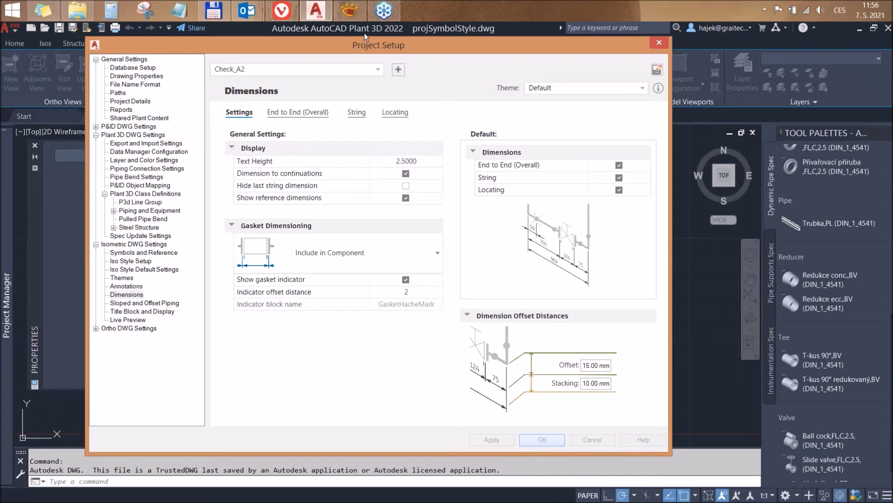
{"action": "left_click", "coordinate": [350, 12]}
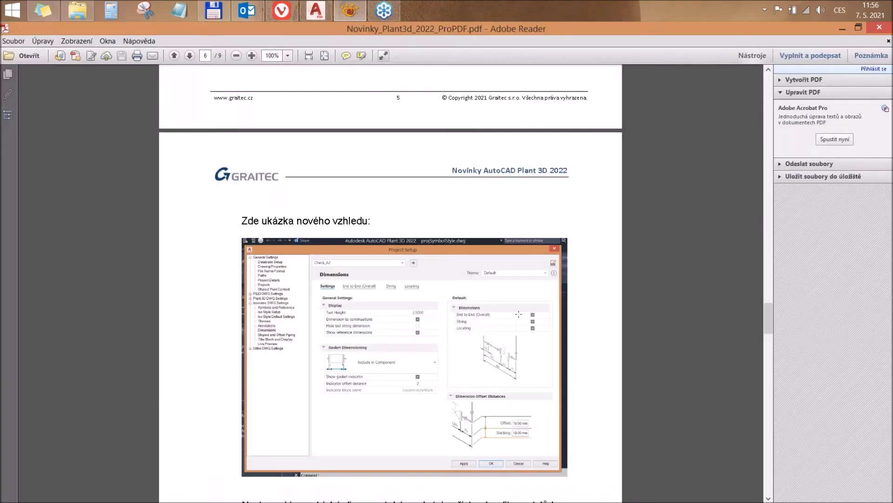
- Scroll the news PDF to page 7's 'Meziplatformní 3D grafický systém' section, then return to AutoCAD
{"action": "scroll", "coordinate": [519, 314], "scroll_direction": "down", "scroll_amount": 5}
{"action": "scroll", "coordinate": [509, 280], "scroll_direction": "down", "scroll_amount": 3}
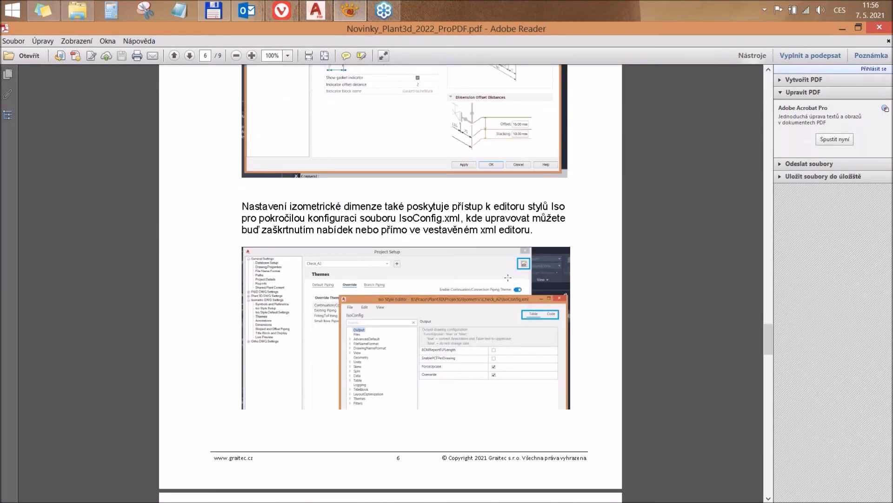
{"action": "scroll", "coordinate": [508, 278], "scroll_direction": "down", "scroll_amount": 5}
{"action": "scroll", "coordinate": [508, 277], "scroll_direction": "down", "scroll_amount": 7}
{"action": "scroll", "coordinate": [477, 265], "scroll_direction": "down", "scroll_amount": 5}
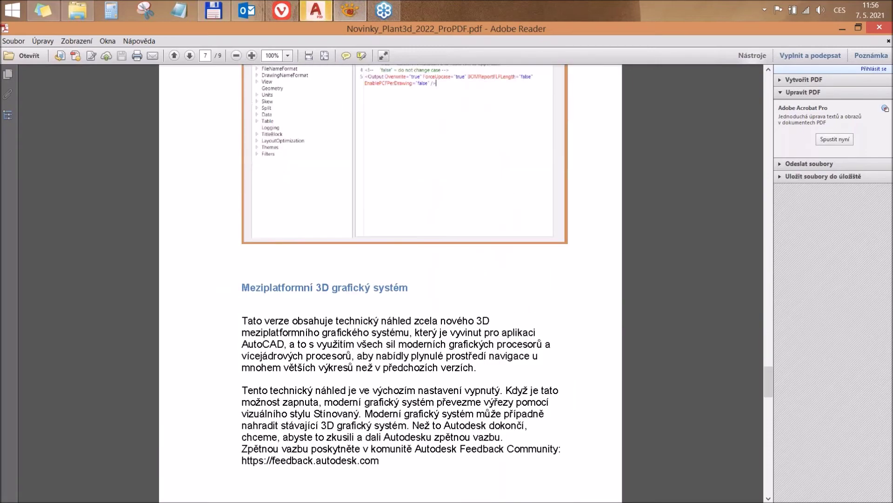
{"action": "scroll", "coordinate": [391, 279], "scroll_direction": "down", "scroll_amount": 5}
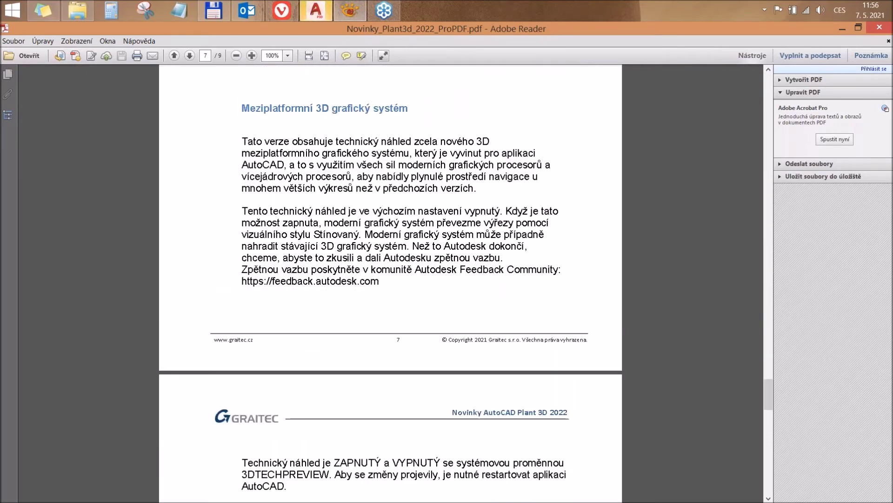
{"action": "scroll", "coordinate": [391, 279], "scroll_direction": "down", "scroll_amount": 5}
{"action": "scroll", "coordinate": [391, 280], "scroll_direction": "up", "scroll_amount": 5}
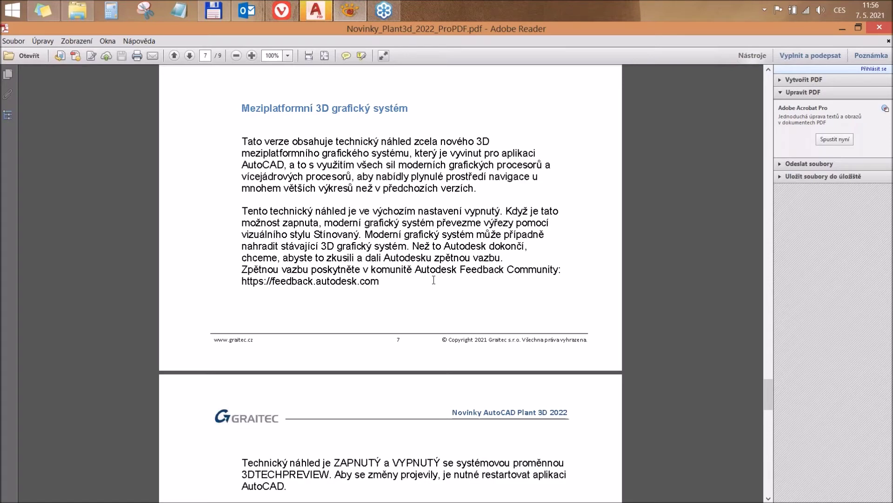
{"action": "scroll", "coordinate": [433, 280], "scroll_direction": "down", "scroll_amount": 3}
{"action": "scroll", "coordinate": [438, 302], "scroll_direction": "down", "scroll_amount": 7}
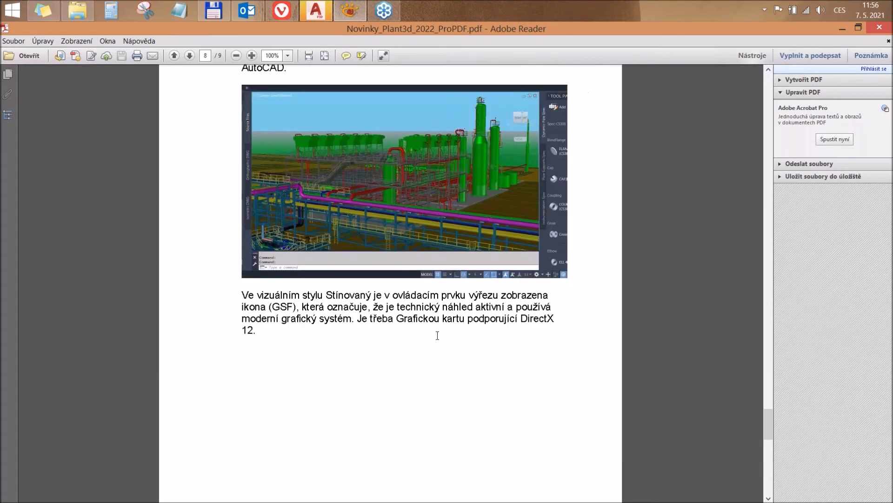
{"action": "scroll", "coordinate": [443, 389], "scroll_direction": "up", "scroll_amount": 9}
{"action": "scroll", "coordinate": [443, 389], "scroll_direction": "up", "scroll_amount": 9}
{"action": "scroll", "coordinate": [443, 389], "scroll_direction": "down", "scroll_amount": 6}
{"action": "scroll", "coordinate": [391, 279], "scroll_direction": "up", "scroll_amount": 5}
{"action": "scroll", "coordinate": [390, 279], "scroll_direction": "up", "scroll_amount": 4}
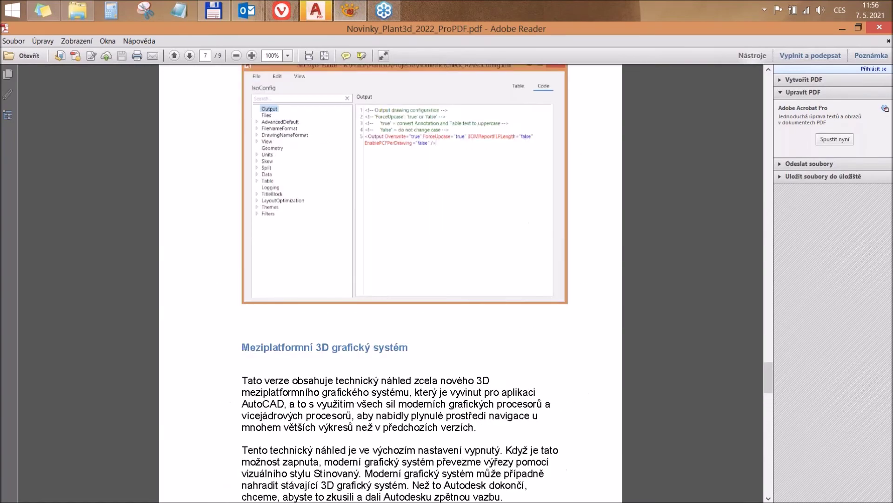
{"action": "scroll", "coordinate": [440, 336], "scroll_direction": "down", "scroll_amount": 3}
{"action": "scroll", "coordinate": [440, 336], "scroll_direction": "down", "scroll_amount": 3}
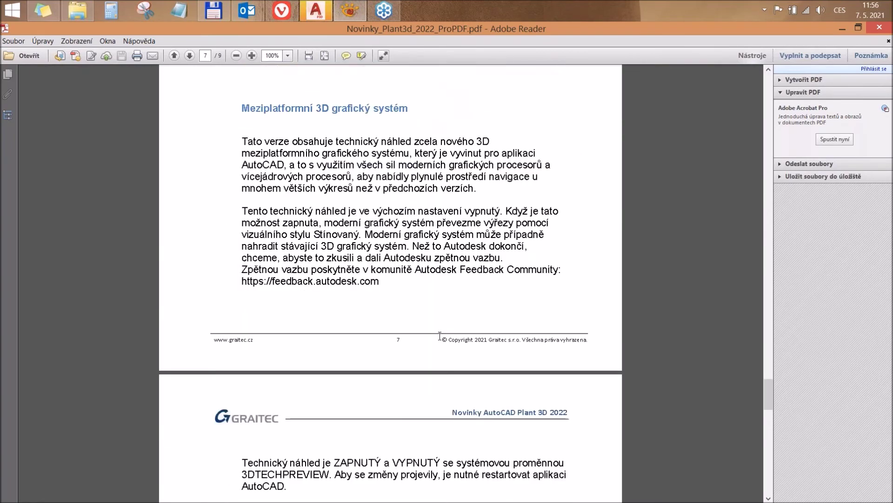
{"action": "scroll", "coordinate": [440, 336], "scroll_direction": "down", "scroll_amount": 1}
{"action": "scroll", "coordinate": [440, 336], "scroll_direction": "up", "scroll_amount": 2}
{"action": "scroll", "coordinate": [441, 336], "scroll_direction": "up", "scroll_amount": 2}
{"action": "scroll", "coordinate": [440, 336], "scroll_direction": "down", "scroll_amount": 2}
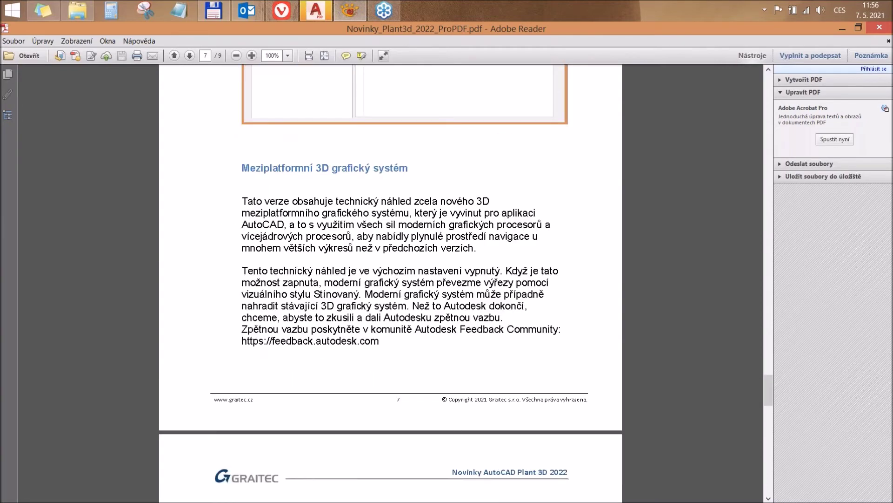
{"action": "scroll", "coordinate": [440, 336], "scroll_direction": "down", "scroll_amount": 1}
{"action": "scroll", "coordinate": [441, 336], "scroll_direction": "down", "scroll_amount": 2}
{"action": "scroll", "coordinate": [441, 336], "scroll_direction": "down", "scroll_amount": 3}
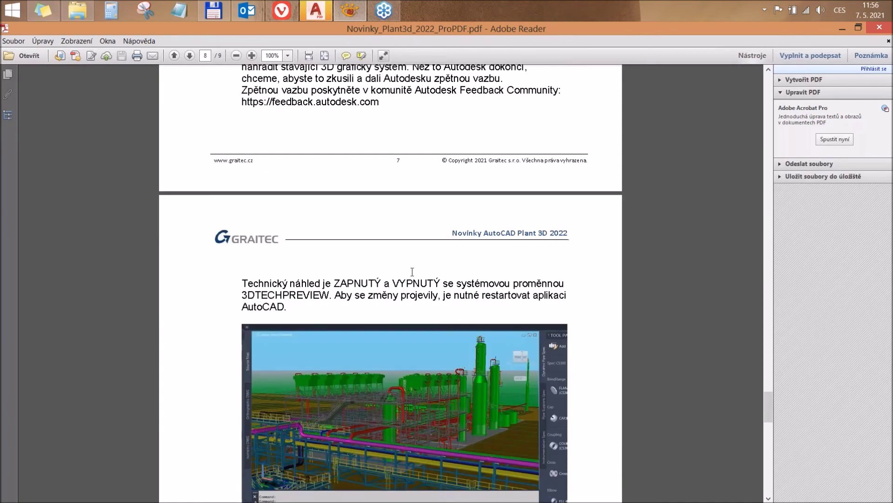
{"action": "scroll", "coordinate": [413, 272], "scroll_direction": "down", "scroll_amount": 3}
{"action": "scroll", "coordinate": [417, 331], "scroll_direction": "up", "scroll_amount": 5}
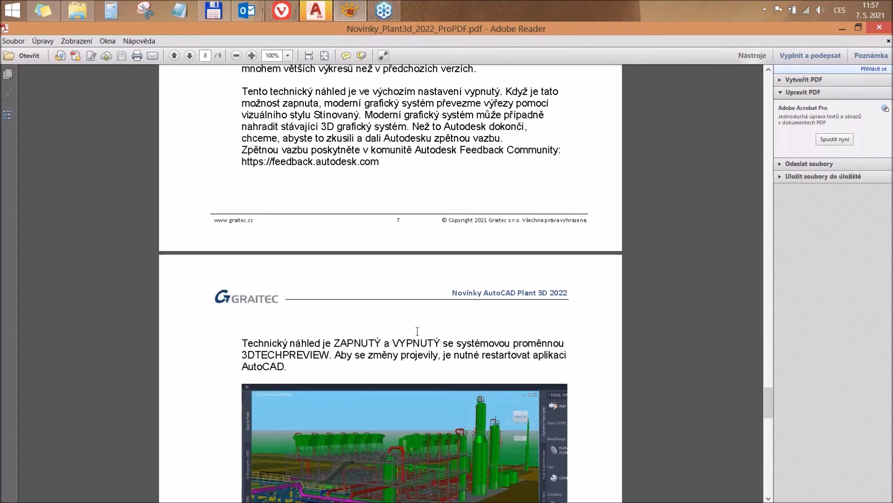
{"action": "scroll", "coordinate": [417, 331], "scroll_direction": "up", "scroll_amount": 5}
{"action": "scroll", "coordinate": [391, 279], "scroll_direction": "down", "scroll_amount": 3}
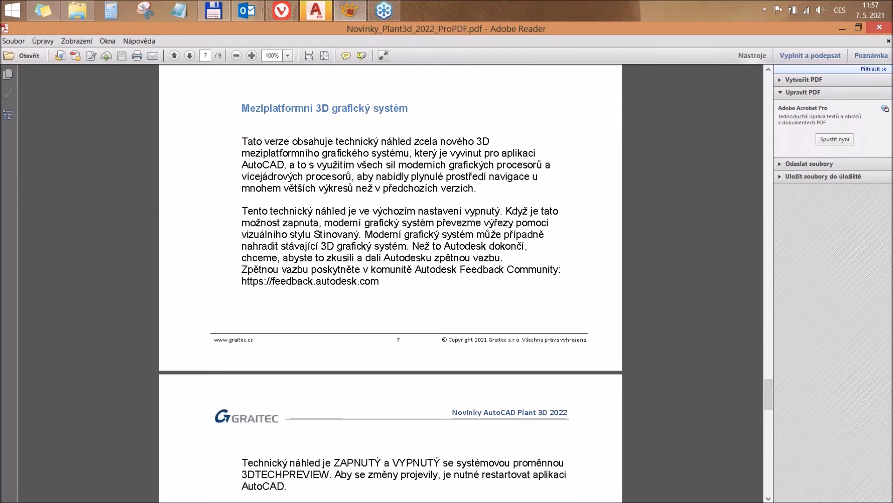
{"action": "left_click", "coordinate": [321, 14]}
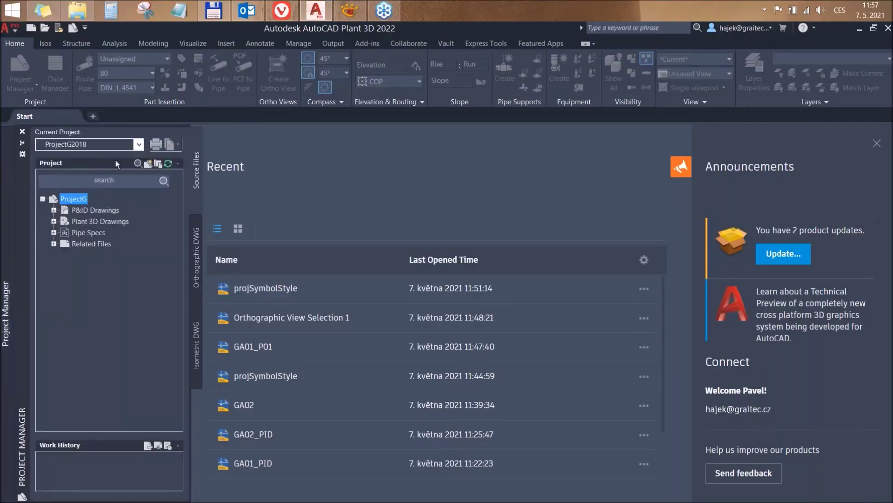
- Make SampleProject current, open its Master drawing, and bring the news PDF forward
{"action": "left_click", "coordinate": [139, 144]}
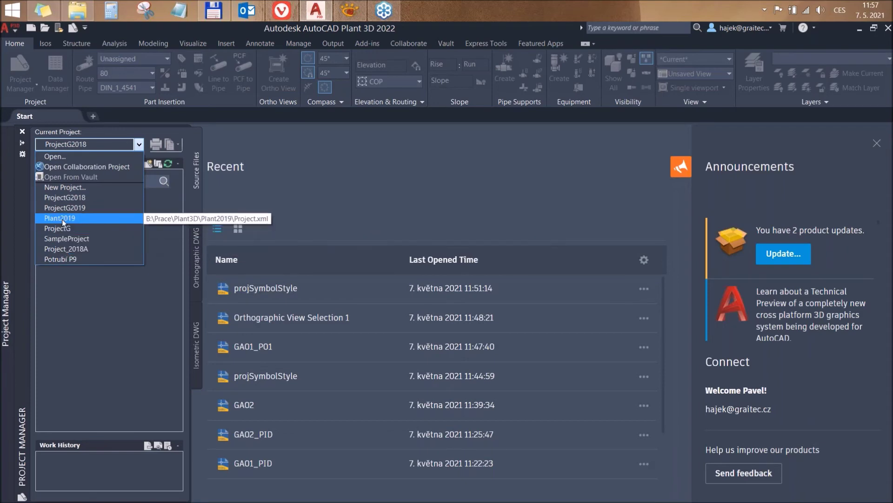
{"action": "left_click", "coordinate": [75, 240]}
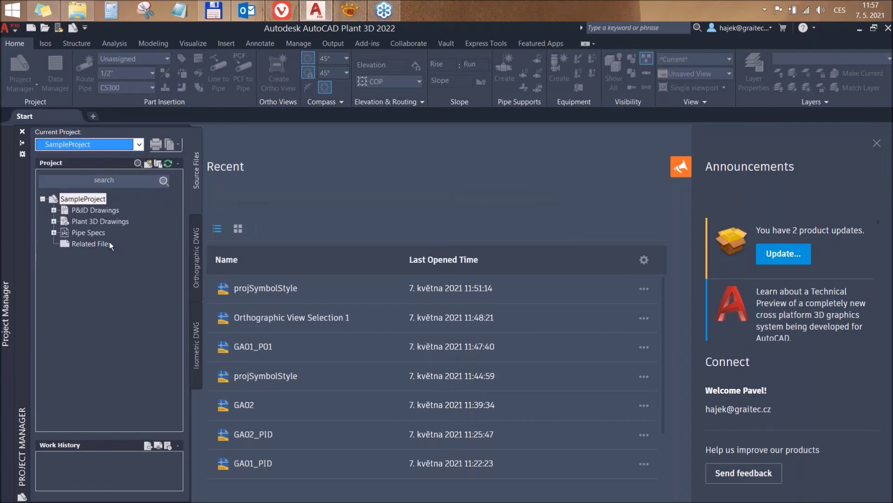
{"action": "left_click", "coordinate": [54, 221]}
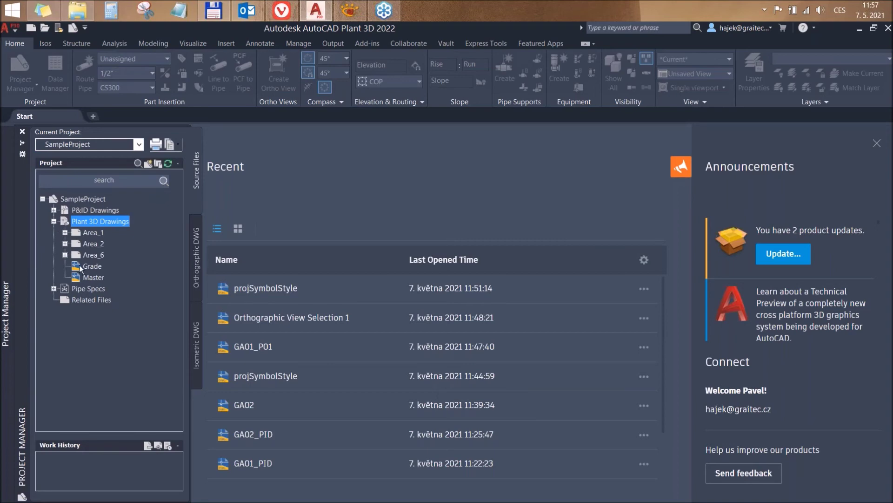
{"action": "double_click", "coordinate": [91, 277]}
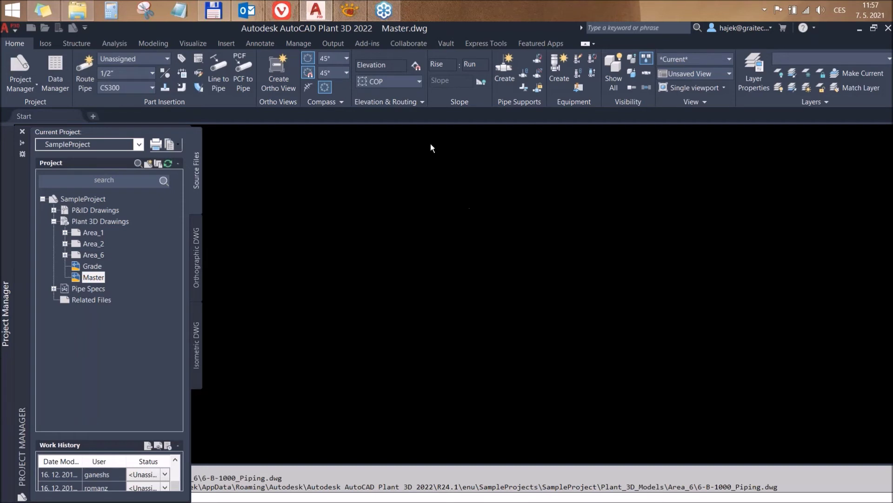
{"action": "mouse_move", "coordinate": [350, 10]}
{"action": "left_click", "coordinate": [357, 13]}
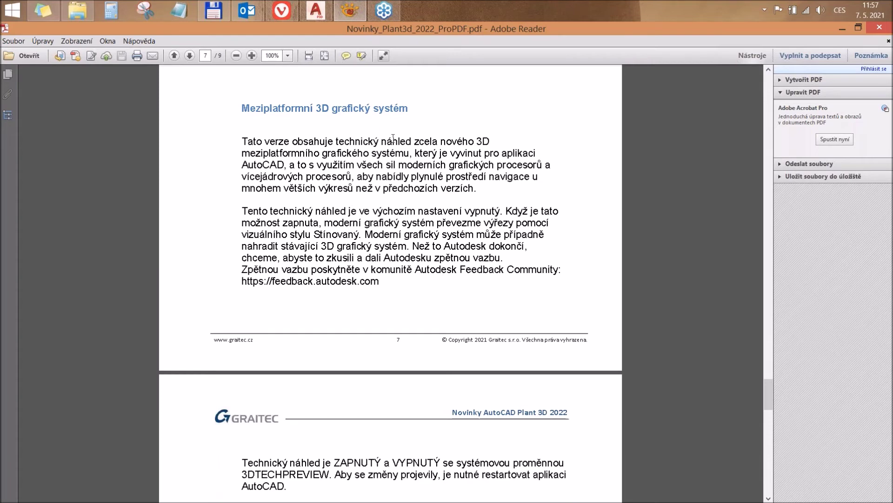
- Select the term '3DTECHPREVIEW' in the PDF and switch to AutoCAD
{"action": "left_click_drag", "start_coordinate": [330, 474], "coordinate": [243, 479]}
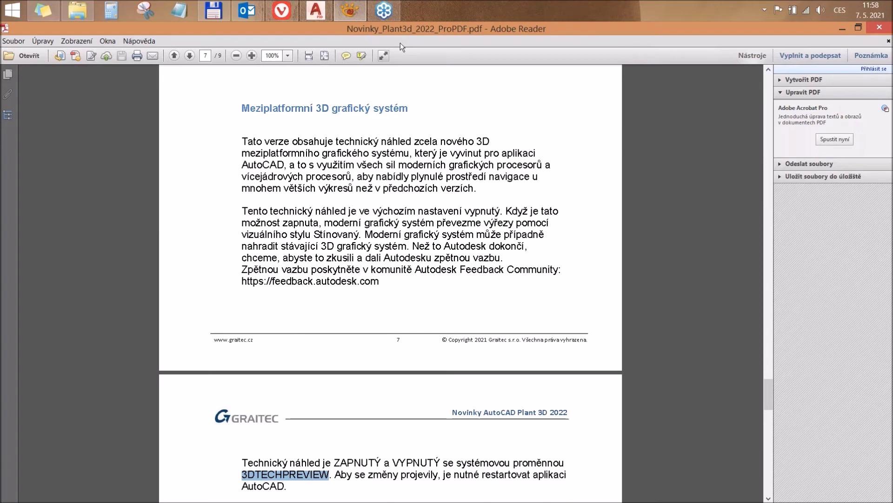
{"action": "left_click", "coordinate": [316, 13]}
{"action": "mouse_move", "coordinate": [349, 10]}
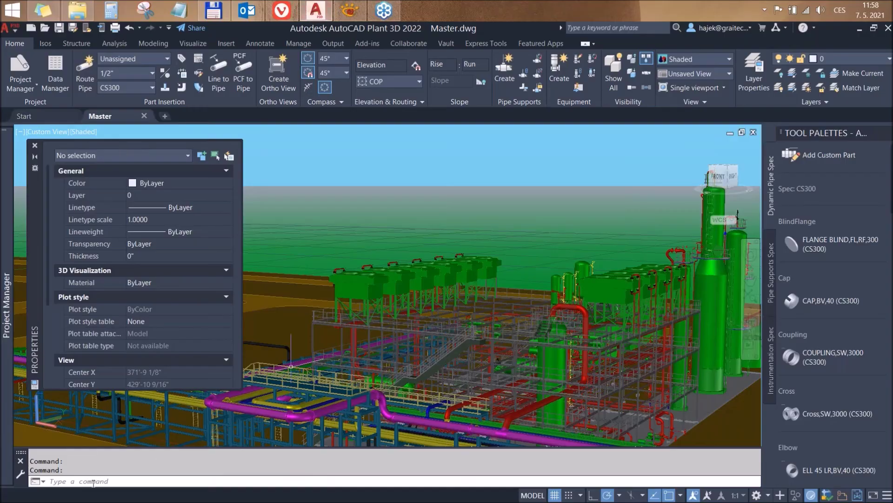
- Minimise the PDF and run 3DTECHPREVIEW at AutoCAD Plant 3D's command line
{"action": "left_click", "coordinate": [350, 12]}
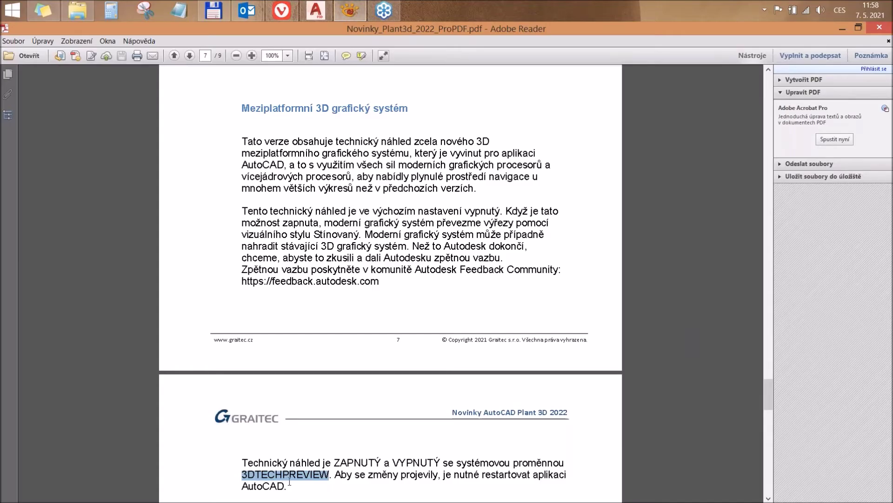
{"action": "left_click", "coordinate": [841, 29]}
{"action": "left_click", "coordinate": [350, 12]}
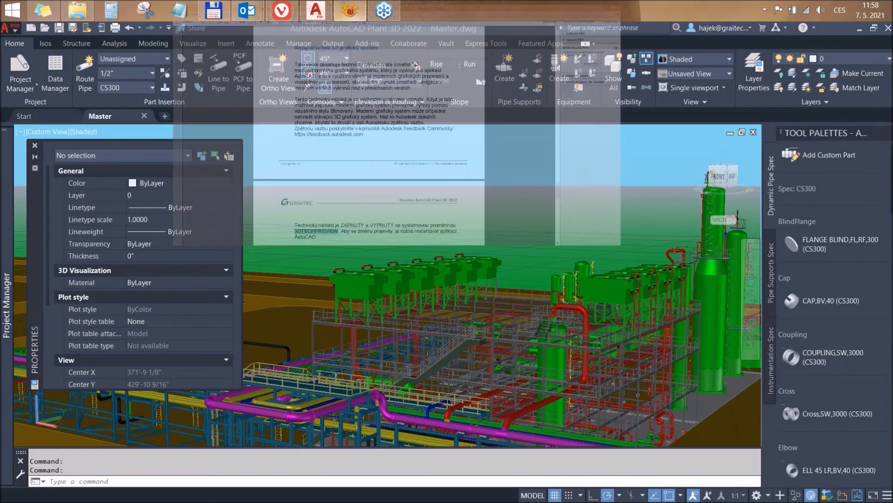
{"action": "left_click", "coordinate": [328, 14]}
{"action": "left_click", "coordinate": [71, 482]}
{"action": "type", "text": "3DTECHPREVIEW"}
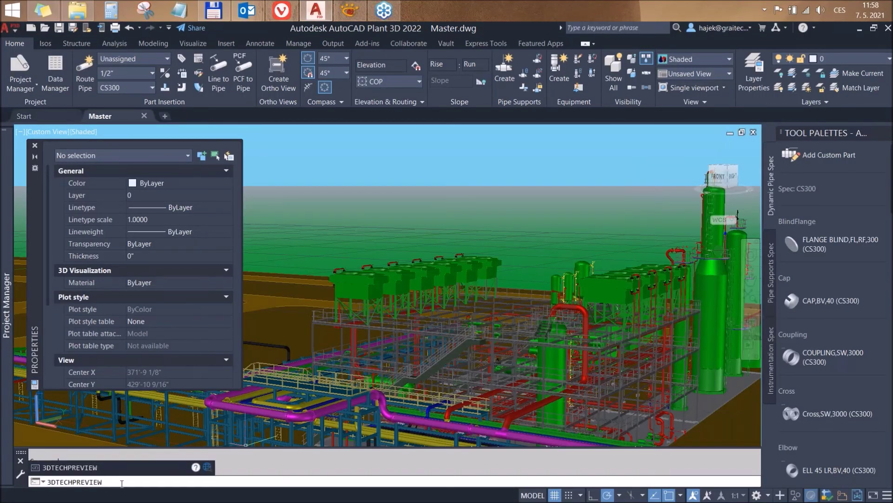
{"action": "key", "text": "Return"}
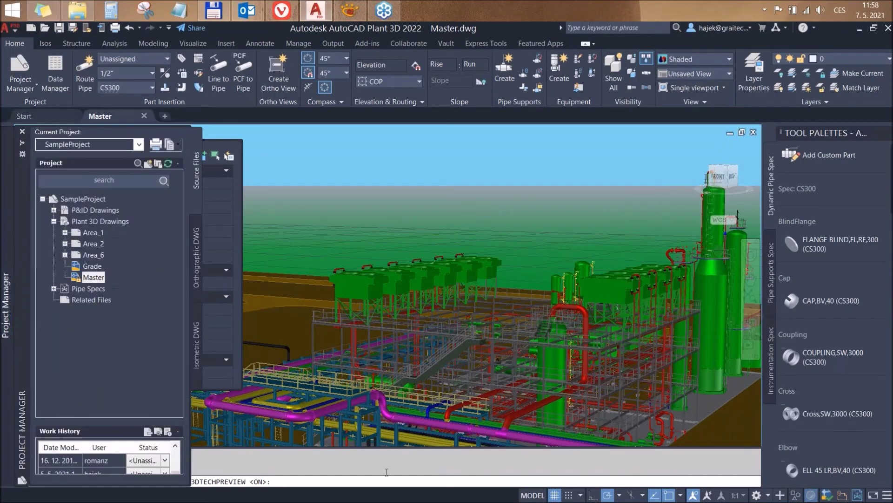
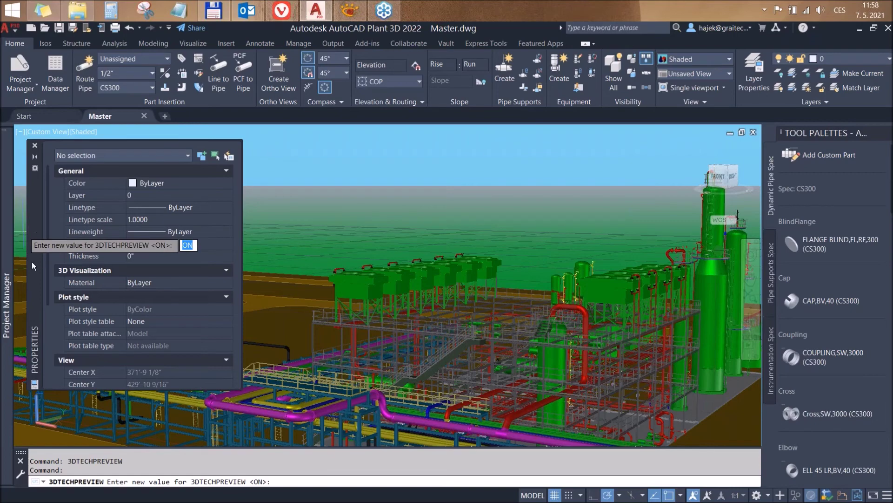
- Move the Properties palette aside and keep Shaded in the Visualize tab's Visual Styles gallery
{"action": "left_click_drag", "start_coordinate": [32, 262], "coordinate": [38, 287]}
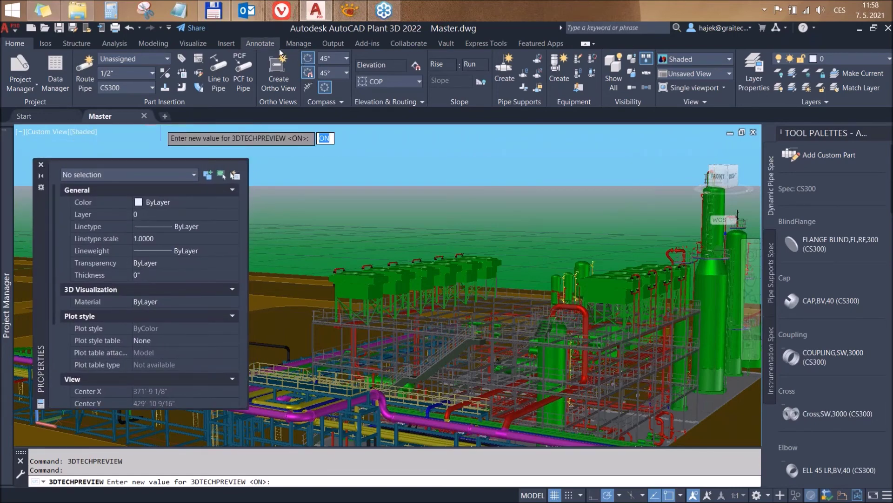
{"action": "left_click", "coordinate": [194, 44]}
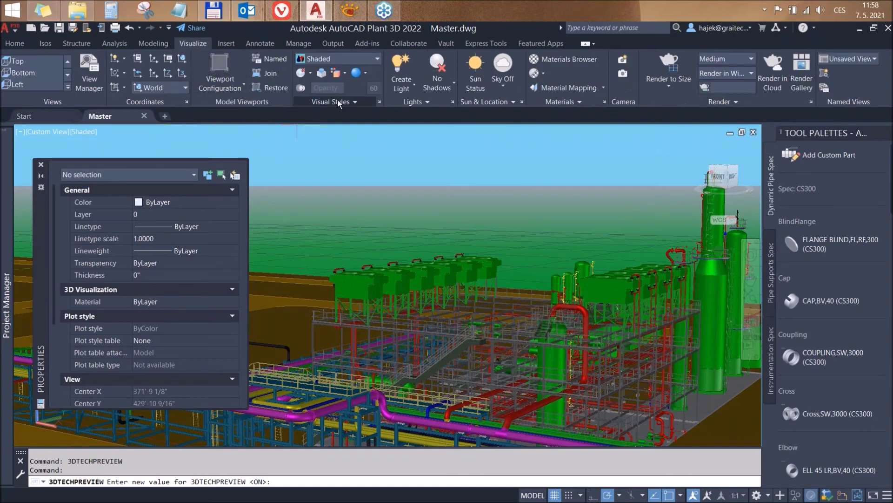
{"action": "left_click", "coordinate": [377, 59]}
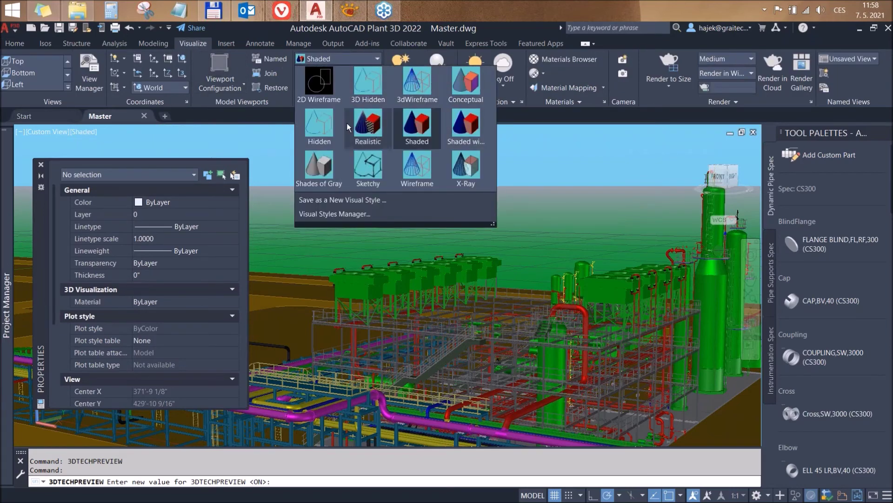
{"action": "left_click", "coordinate": [421, 129]}
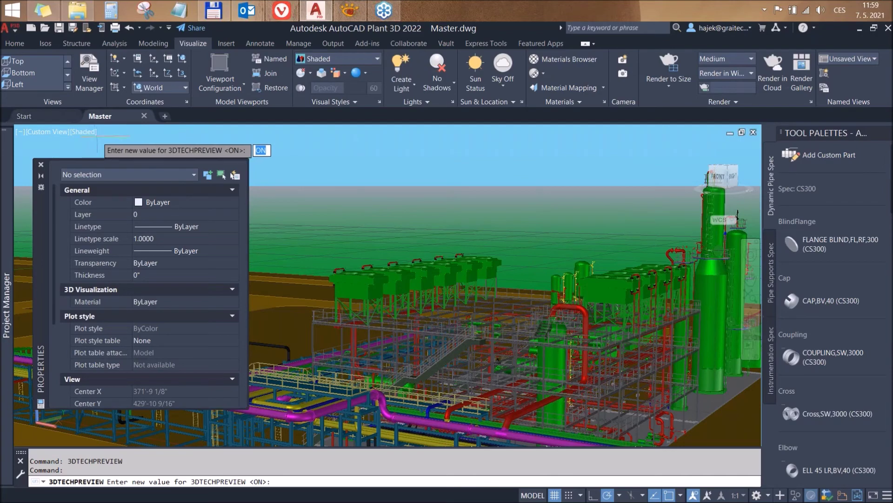
{"action": "mouse_move", "coordinate": [282, 10]}
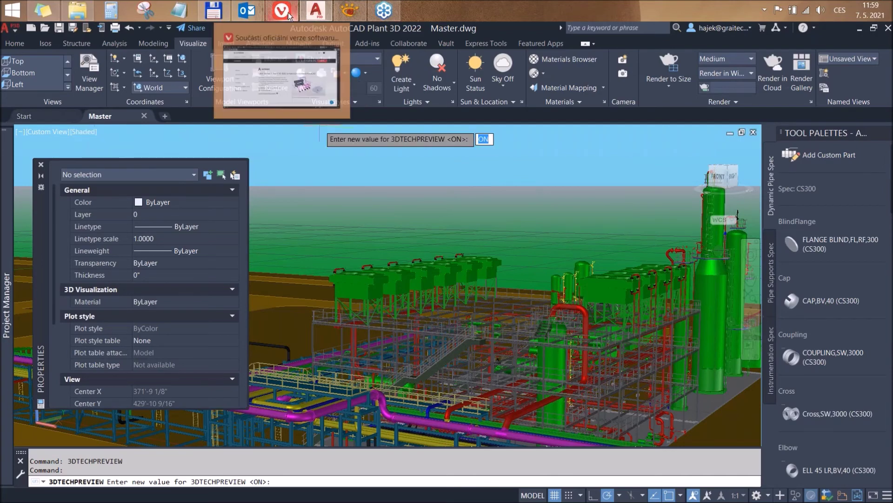
{"action": "left_click", "coordinate": [289, 17]}
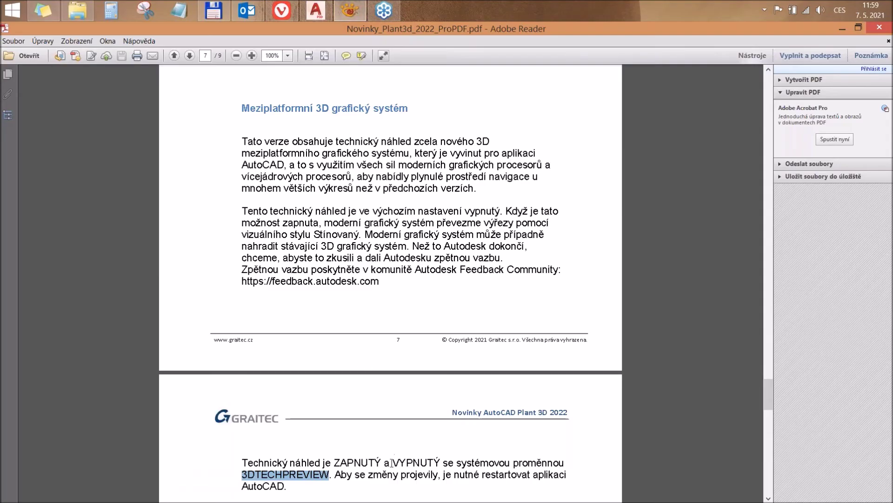
- Scroll the new-features PDF down to the 3DTECHPREVIEW paragraph on page 8
{"action": "scroll", "coordinate": [392, 462], "scroll_direction": "down", "scroll_amount": 3}
{"action": "scroll", "coordinate": [386, 447], "scroll_direction": "down", "scroll_amount": 1}
{"action": "scroll", "coordinate": [377, 424], "scroll_direction": "down", "scroll_amount": 2}
{"action": "scroll", "coordinate": [368, 402], "scroll_direction": "down", "scroll_amount": 3}
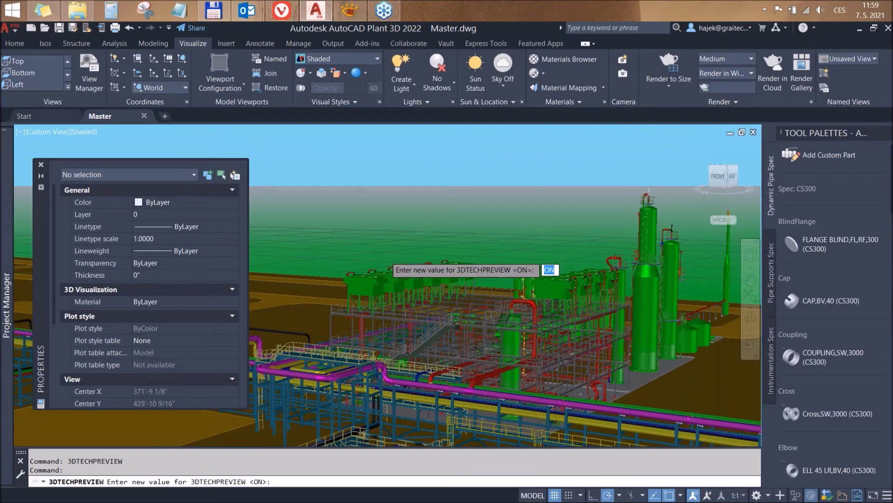
- Zoom and pan the plant view, then cancel the pending 3DTECHPREVIEW prompt
{"action": "scroll", "coordinate": [386, 254], "scroll_direction": "down", "scroll_amount": 1}
{"action": "scroll", "coordinate": [395, 247], "scroll_direction": "down", "scroll_amount": 1}
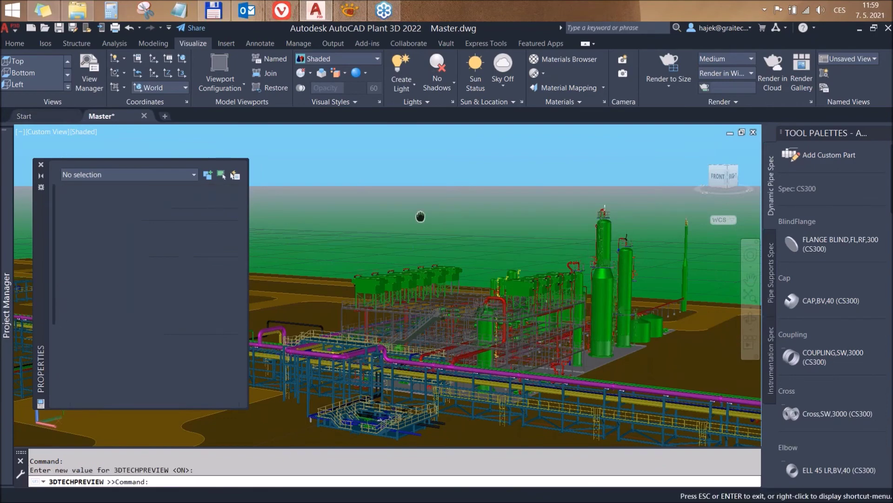
{"action": "middle_click_drag", "start_coordinate": [417, 219], "coordinate": [335, 255]}
{"action": "key", "text": "Escape"}
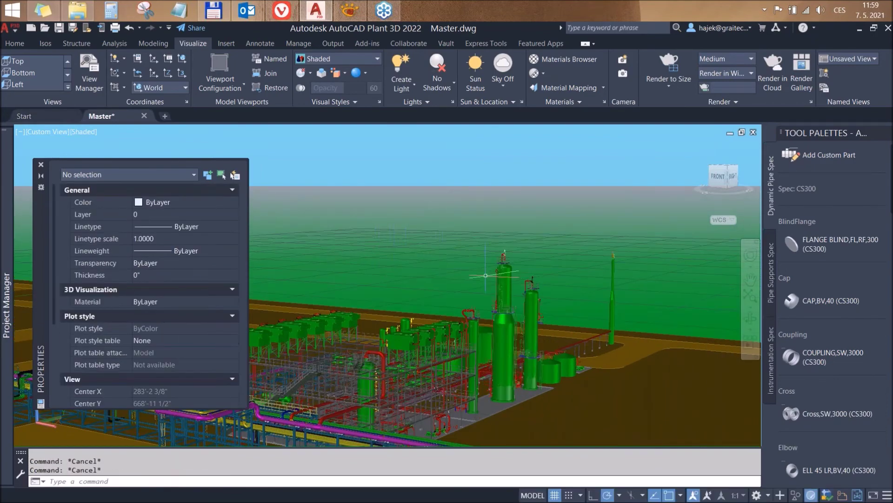
- Orbit the pipe rack horizontal and move in close to the green towers and a railing
{"action": "middle_click_drag", "start_coordinate": [497, 269], "coordinate": [604, 247]}
{"action": "scroll", "coordinate": [382, 258], "scroll_direction": "down", "scroll_amount": 1}
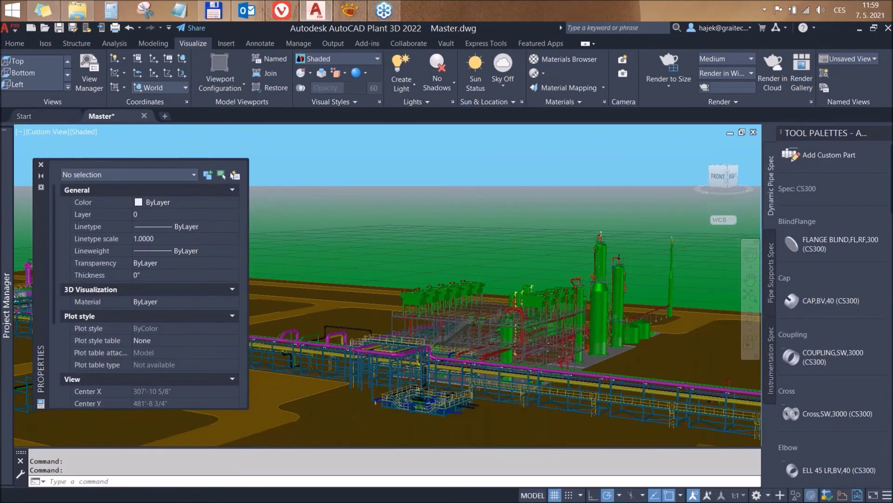
{"action": "middle_click_drag", "start_coordinate": [363, 335], "coordinate": [574, 313], "text": "shift"}
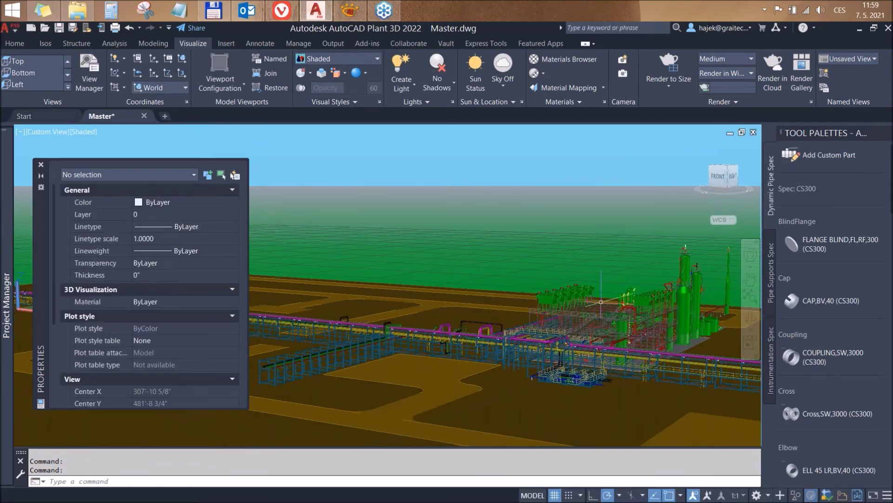
{"action": "scroll", "coordinate": [600, 302], "scroll_direction": "up", "scroll_amount": 1}
{"action": "scroll", "coordinate": [615, 302], "scroll_direction": "up", "scroll_amount": 1}
{"action": "middle_click_drag", "start_coordinate": [628, 305], "coordinate": [512, 297], "text": "shift"}
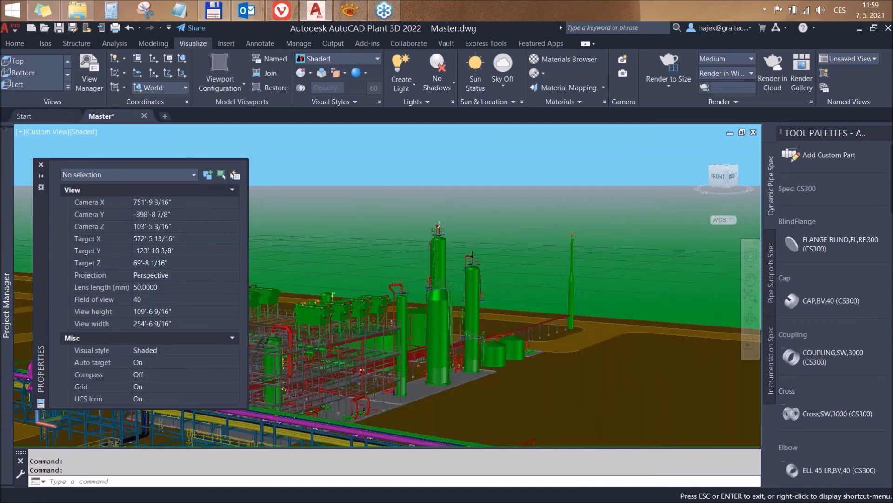
{"action": "scroll", "coordinate": [473, 255], "scroll_direction": "up", "scroll_amount": 2}
{"action": "scroll", "coordinate": [377, 323], "scroll_direction": "up", "scroll_amount": 3}
{"action": "mouse_move", "coordinate": [377, 323]}
{"action": "middle_mouse_down", "text": "shift"}
{"action": "mouse_move", "coordinate": [498, 263]}
{"action": "mouse_move", "coordinate": [481, 349]}
{"action": "middle_mouse_up", "text": "shift"}
- Orbit back out to the towers and pan until the flare stack is in view
{"action": "scroll", "coordinate": [498, 263], "scroll_direction": "down", "scroll_amount": 3}
{"action": "scroll", "coordinate": [498, 263], "scroll_direction": "down", "scroll_amount": 2}
{"action": "scroll", "coordinate": [479, 345], "scroll_direction": "up", "scroll_amount": 3}
{"action": "scroll", "coordinate": [454, 303], "scroll_direction": "down", "scroll_amount": 3}
{"action": "mouse_move", "coordinate": [455, 303]}
{"action": "middle_mouse_down"}
{"action": "mouse_move", "coordinate": [509, 317]}
{"action": "mouse_move", "coordinate": [391, 323]}
{"action": "middle_mouse_up"}
{"action": "middle_click_drag", "start_coordinate": [485, 323], "coordinate": [393, 339]}
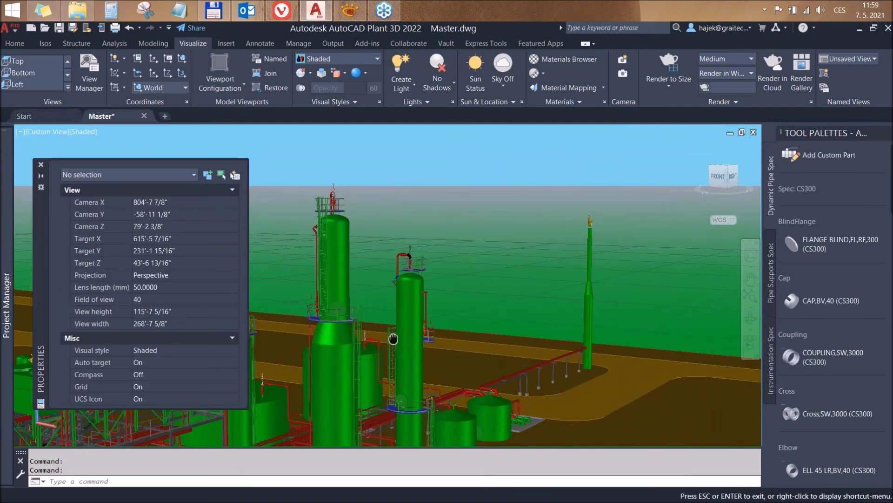
{"action": "key", "text": "Escape"}
{"action": "scroll", "coordinate": [390, 280], "scroll_direction": "up", "scroll_amount": 2}
{"action": "scroll", "coordinate": [391, 279], "scroll_direction": "up", "scroll_amount": 1}
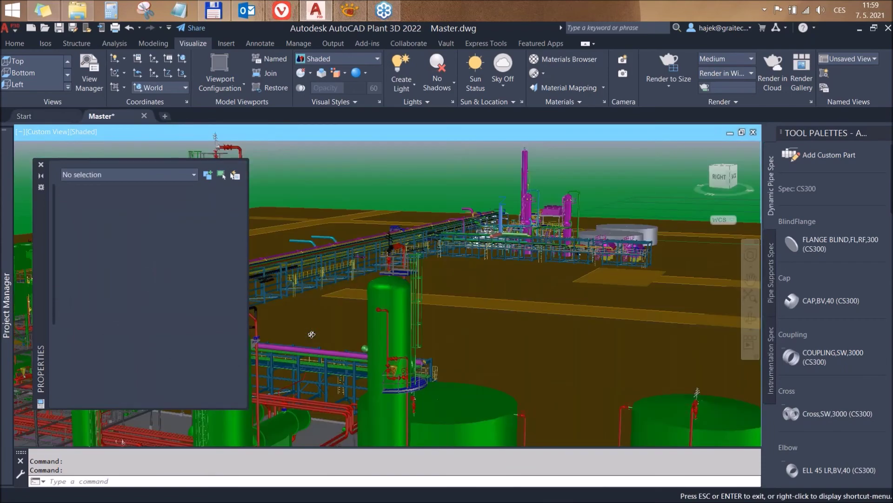
- Orbit behind the towers down into the pipe rack, reaching the magenta vessel and cyan bend
{"action": "mouse_move", "coordinate": [443, 326]}
{"action": "middle_mouse_down", "text": "shift"}
{"action": "mouse_move", "coordinate": [512, 302]}
{"action": "mouse_move", "coordinate": [530, 318]}
{"action": "mouse_move", "coordinate": [523, 311]}
{"action": "mouse_move", "coordinate": [535, 293]}
{"action": "middle_mouse_up", "text": "shift"}
{"action": "key", "text": "Escape"}
{"action": "scroll", "coordinate": [535, 292], "scroll_direction": "up", "scroll_amount": 2}
{"action": "mouse_move", "coordinate": [537, 291]}
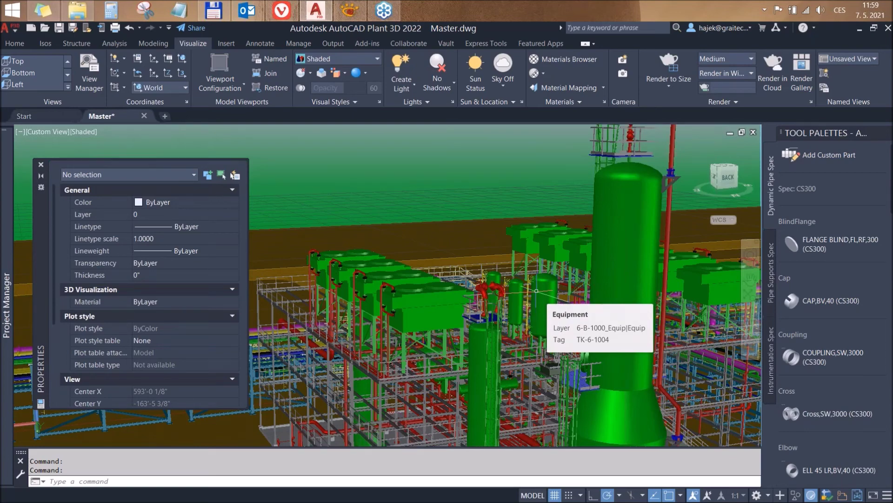
{"action": "middle_click_drag", "start_coordinate": [584, 276], "coordinate": [584, 326], "text": "shift"}
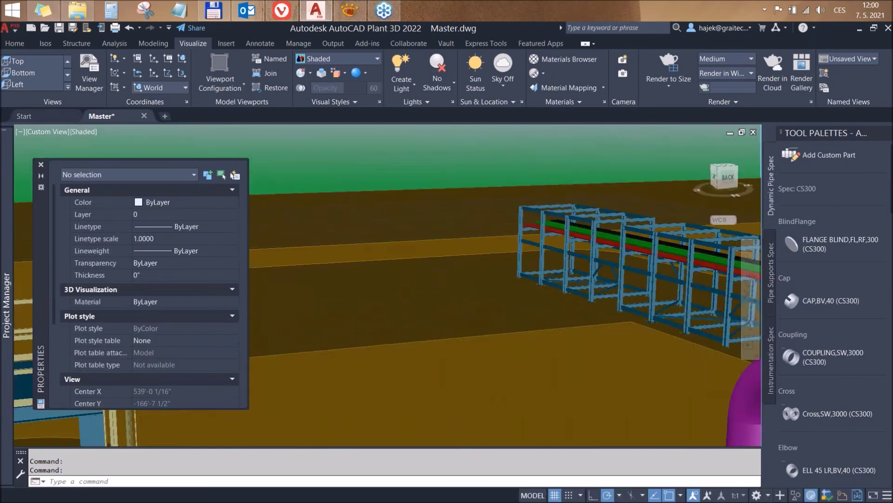
{"action": "mouse_move", "coordinate": [409, 229]}
{"action": "middle_mouse_down", "text": "shift"}
{"action": "mouse_move", "coordinate": [439, 295]}
{"action": "mouse_move", "coordinate": [534, 279]}
{"action": "mouse_move", "coordinate": [512, 302]}
{"action": "mouse_move", "coordinate": [480, 289]}
{"action": "mouse_move", "coordinate": [466, 261]}
{"action": "mouse_move", "coordinate": [410, 261]}
{"action": "mouse_move", "coordinate": [379, 283]}
{"action": "mouse_move", "coordinate": [437, 281]}
{"action": "mouse_move", "coordinate": [409, 260]}
{"action": "middle_mouse_up", "text": "shift"}
{"action": "scroll", "coordinate": [410, 260], "scroll_direction": "up", "scroll_amount": 5}
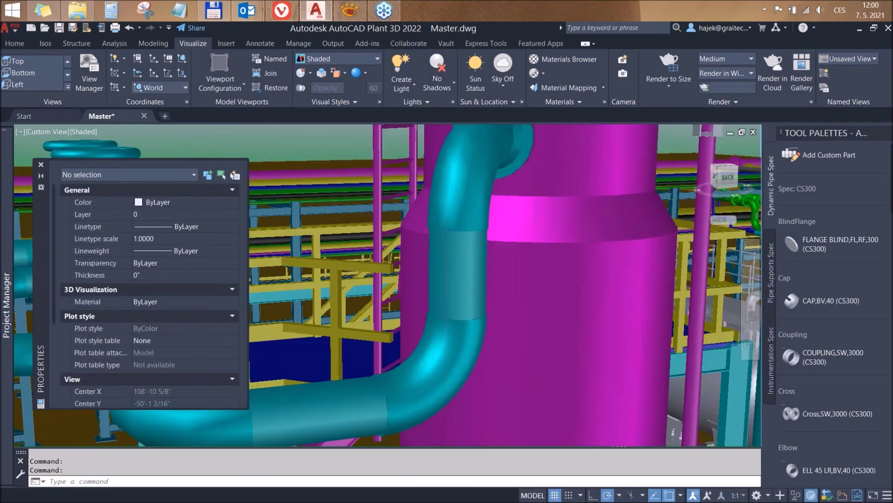
- Zoom out from the vessels and orbit until the pipe racks run horizontally
{"action": "scroll", "coordinate": [409, 261], "scroll_direction": "down", "scroll_amount": 5}
{"action": "mouse_move", "coordinate": [410, 261]}
{"action": "middle_mouse_down", "text": "shift"}
{"action": "mouse_move", "coordinate": [513, 293]}
{"action": "mouse_move", "coordinate": [488, 294]}
{"action": "middle_mouse_up", "text": "shift"}
{"action": "scroll", "coordinate": [514, 294], "scroll_direction": "up", "scroll_amount": 5}
{"action": "scroll", "coordinate": [514, 293], "scroll_direction": "down", "scroll_amount": 5}
{"action": "scroll", "coordinate": [528, 359], "scroll_direction": "up", "scroll_amount": 3}
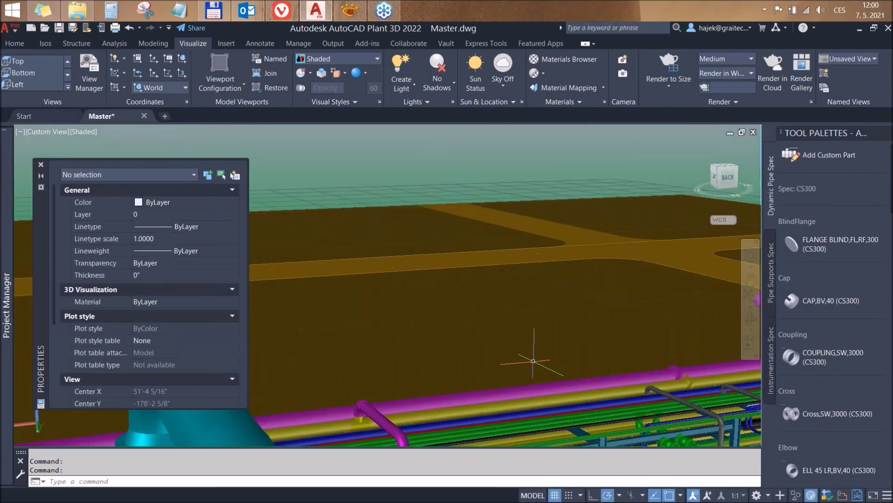
{"action": "scroll", "coordinate": [528, 351], "scroll_direction": "down", "scroll_amount": 2}
{"action": "scroll", "coordinate": [529, 351], "scroll_direction": "up", "scroll_amount": 4}
{"action": "scroll", "coordinate": [528, 351], "scroll_direction": "up", "scroll_amount": 3}
{"action": "mouse_move", "coordinate": [445, 283]}
{"action": "middle_mouse_down", "text": "shift"}
{"action": "mouse_move", "coordinate": [424, 309]}
{"action": "mouse_move", "coordinate": [701, 318]}
{"action": "mouse_move", "coordinate": [482, 269]}
{"action": "mouse_move", "coordinate": [528, 274]}
{"action": "middle_mouse_up", "text": "shift"}
{"action": "scroll", "coordinate": [424, 309], "scroll_direction": "up", "scroll_amount": 3}
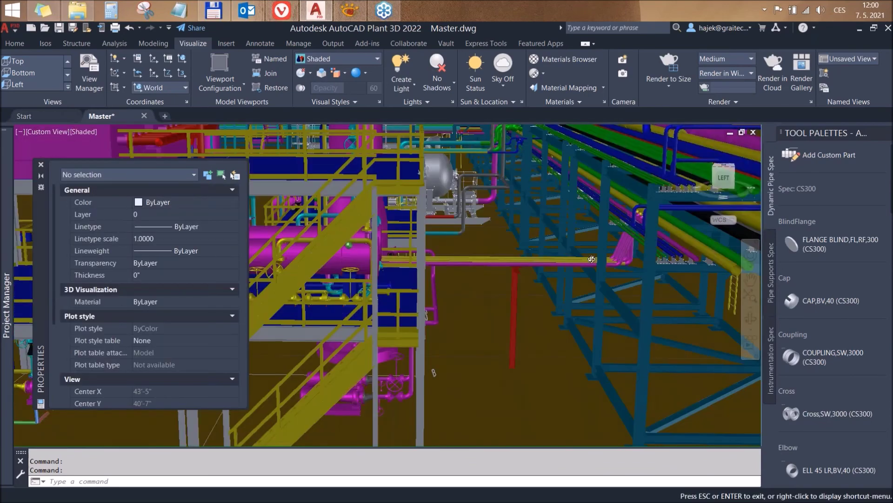
{"action": "scroll", "coordinate": [529, 274], "scroll_direction": "down", "scroll_amount": 3}
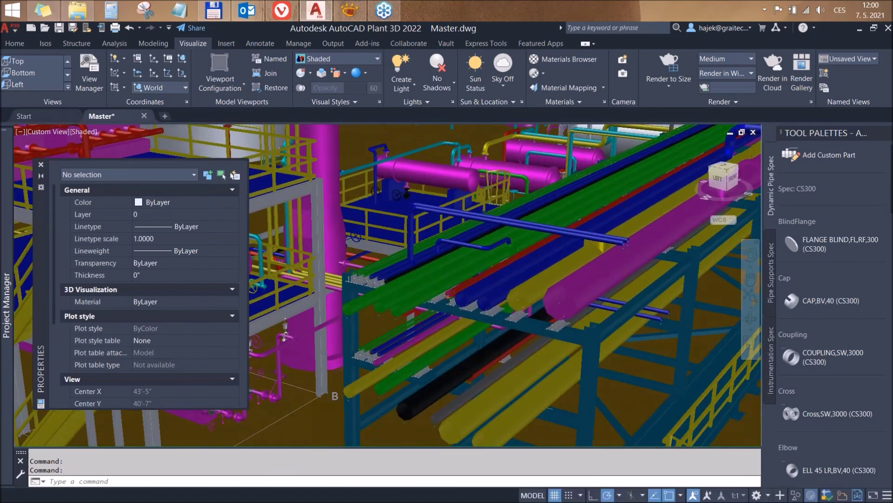
{"action": "scroll", "coordinate": [558, 274], "scroll_direction": "down", "scroll_amount": 3}
{"action": "scroll", "coordinate": [587, 273], "scroll_direction": "down", "scroll_amount": 3}
- Orbit through side, oblique and lower angles to frame the whole plant site
{"action": "middle_click_drag", "start_coordinate": [617, 271], "coordinate": [419, 307], "text": "shift"}
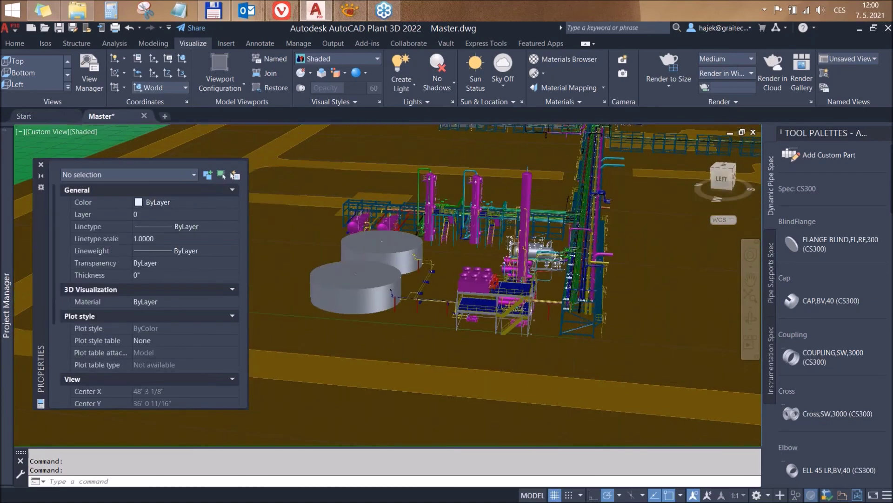
{"action": "mouse_move", "coordinate": [419, 307]}
{"action": "middle_mouse_down", "text": "shift"}
{"action": "mouse_move", "coordinate": [481, 223]}
{"action": "mouse_move", "coordinate": [535, 231]}
{"action": "mouse_move", "coordinate": [449, 267]}
{"action": "middle_mouse_up", "text": "shift"}
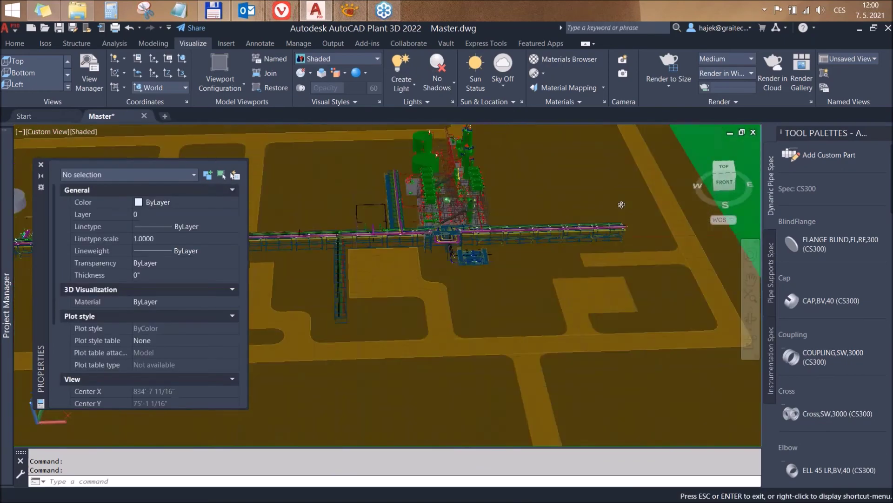
{"action": "mouse_move", "coordinate": [448, 267]}
{"action": "middle_mouse_down", "text": "shift"}
{"action": "mouse_move", "coordinate": [477, 281]}
{"action": "mouse_move", "coordinate": [570, 275]}
{"action": "middle_mouse_up", "text": "shift"}
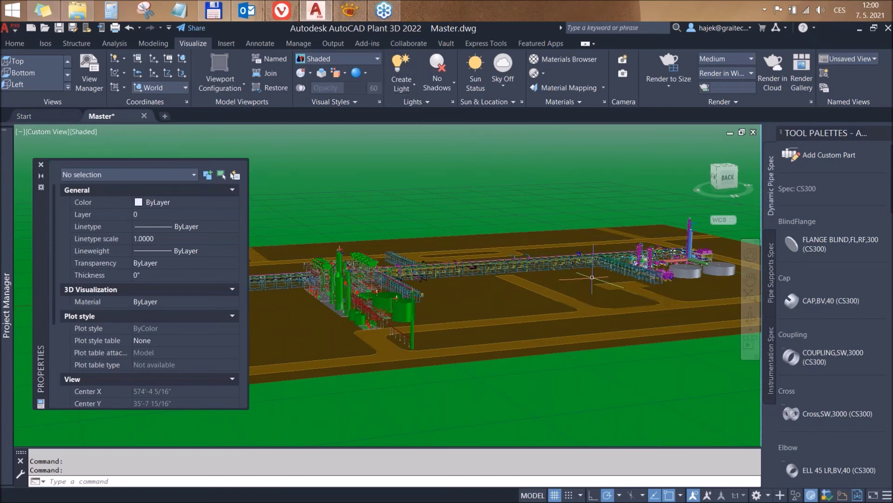
{"action": "middle_click_drag", "start_coordinate": [582, 279], "coordinate": [605, 279], "text": "shift"}
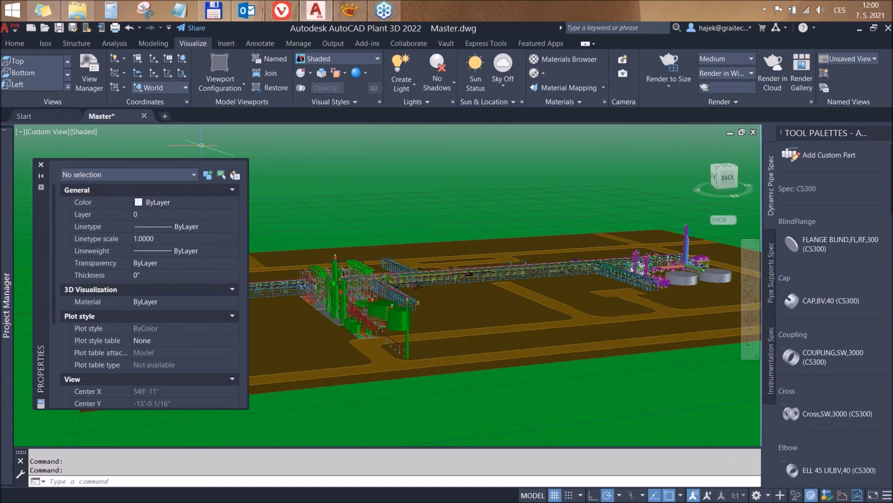
{"action": "middle_click_drag", "start_coordinate": [503, 261], "coordinate": [456, 263], "text": "shift"}
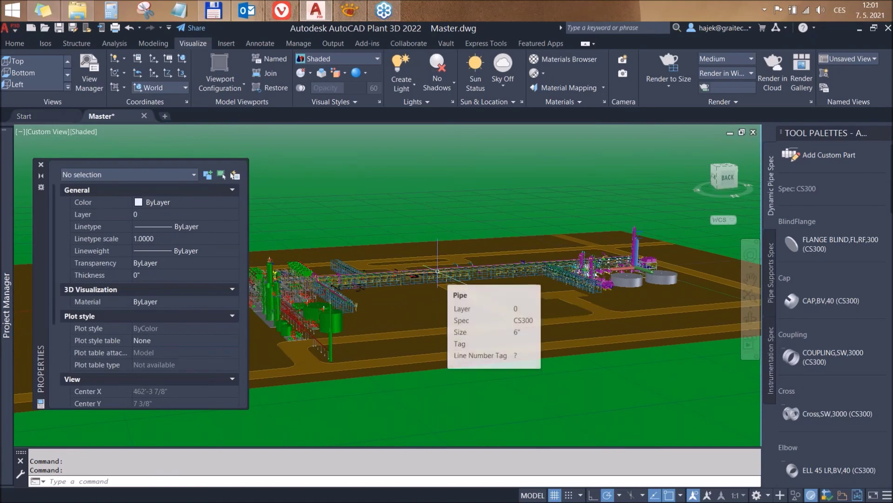
{"action": "left_click", "coordinate": [356, 11]}
- Scroll through PDF pages 8 and 9, returning to page 8's 3DTECHPREVIEW paragraph
{"action": "scroll", "coordinate": [390, 279], "scroll_direction": "up", "scroll_amount": 2}
{"action": "scroll", "coordinate": [391, 279], "scroll_direction": "up", "scroll_amount": 8}
{"action": "scroll", "coordinate": [391, 279], "scroll_direction": "up", "scroll_amount": 4}
{"action": "scroll", "coordinate": [390, 280], "scroll_direction": "up", "scroll_amount": 6}
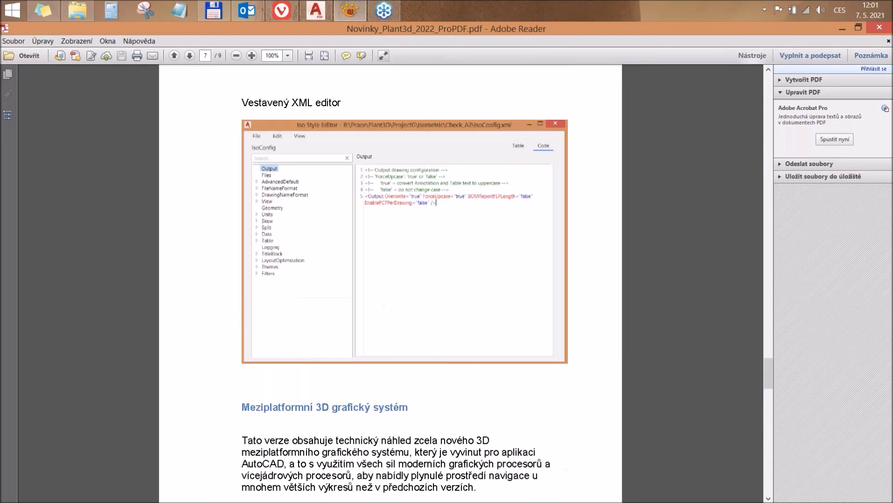
{"action": "scroll", "coordinate": [446, 257], "scroll_direction": "down", "scroll_amount": 10}
{"action": "scroll", "coordinate": [445, 258], "scroll_direction": "down", "scroll_amount": 6}
{"action": "scroll", "coordinate": [446, 258], "scroll_direction": "down", "scroll_amount": 5}
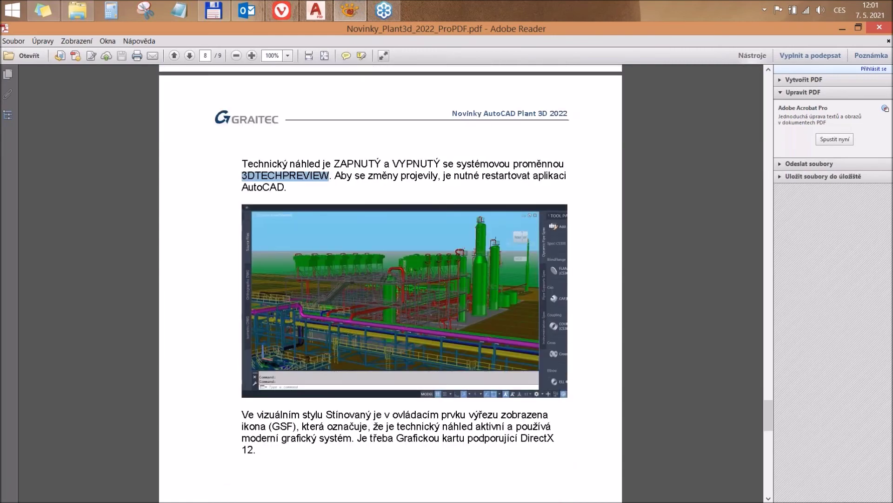
{"action": "scroll", "coordinate": [445, 257], "scroll_direction": "down", "scroll_amount": 8}
{"action": "scroll", "coordinate": [445, 258], "scroll_direction": "down", "scroll_amount": 7}
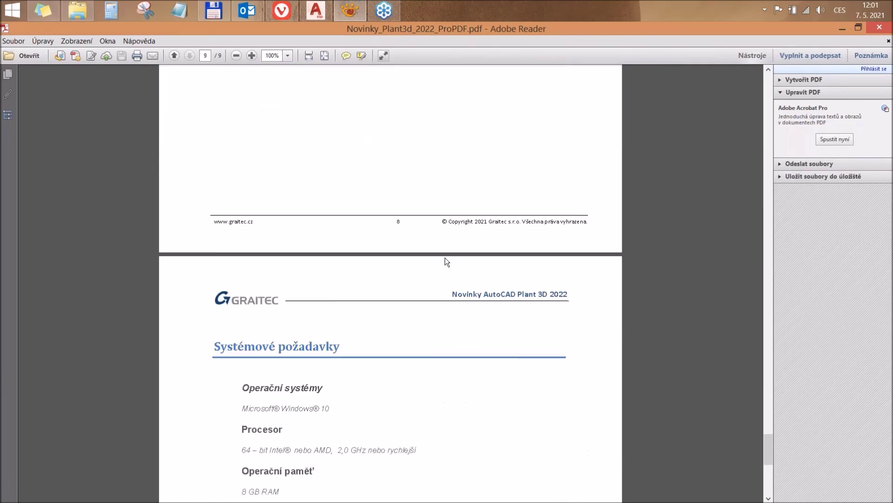
{"action": "scroll", "coordinate": [445, 257], "scroll_direction": "up", "scroll_amount": 8}
{"action": "scroll", "coordinate": [445, 258], "scroll_direction": "up", "scroll_amount": 8}
{"action": "scroll", "coordinate": [445, 258], "scroll_direction": "up", "scroll_amount": 5}
{"action": "scroll", "coordinate": [445, 258], "scroll_direction": "down", "scroll_amount": 4}
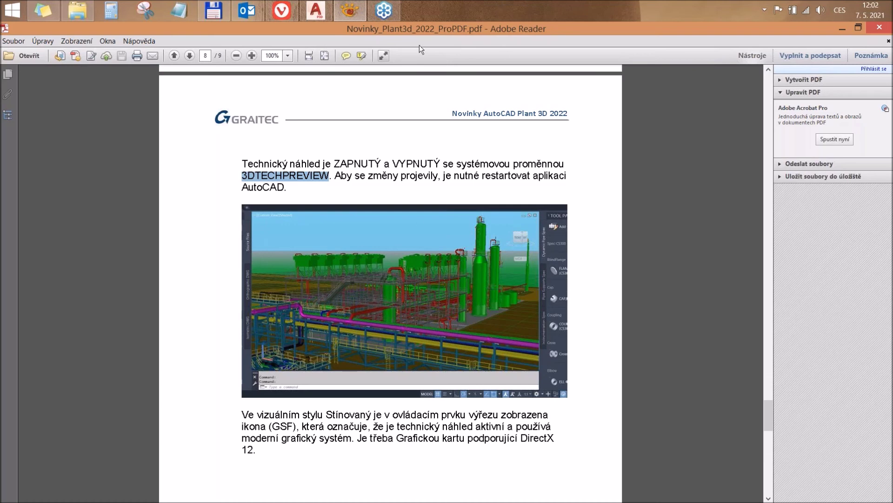
- Center the Shaded view on the process unit's two grey tanks, then return to the PDF
{"action": "left_click", "coordinate": [318, 14]}
{"action": "middle_click_drag", "start_coordinate": [554, 258], "coordinate": [576, 311]}
{"action": "scroll", "coordinate": [554, 278], "scroll_direction": "up", "scroll_amount": 5}
{"action": "left_click_drag", "start_coordinate": [576, 311], "coordinate": [298, 323]}
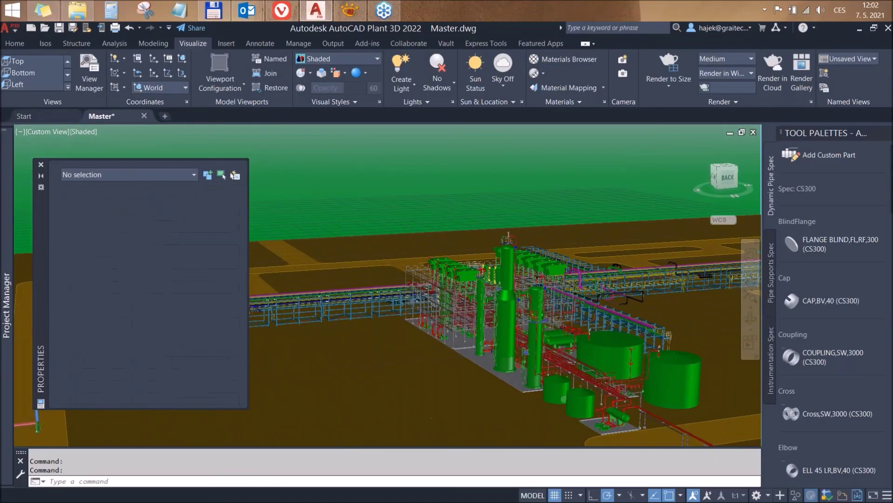
{"action": "scroll", "coordinate": [297, 322], "scroll_direction": "down", "scroll_amount": 3}
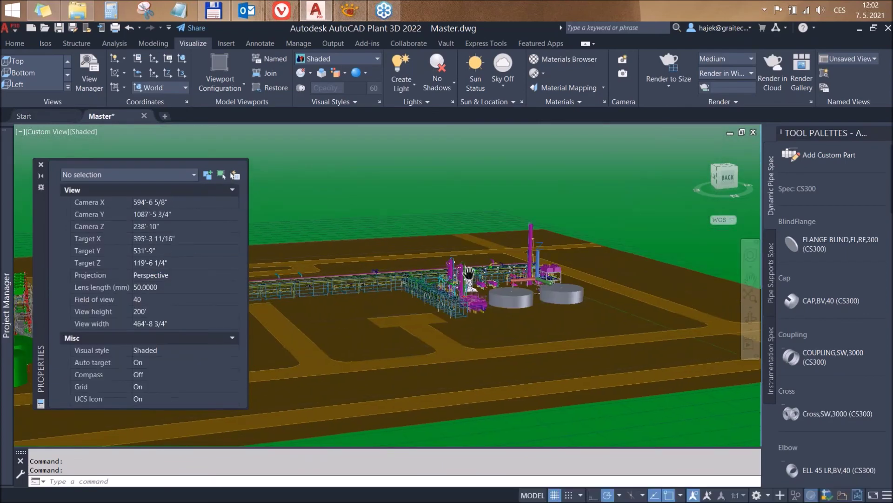
{"action": "key", "text": "Escape"}
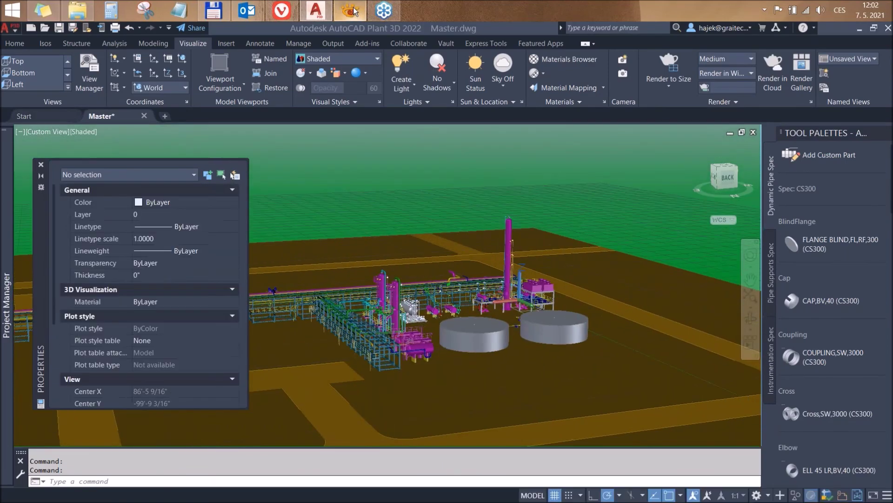
{"action": "key", "text": "alt+Tab"}
{"action": "scroll", "coordinate": [503, 343], "scroll_direction": "down", "scroll_amount": 3}
{"action": "scroll", "coordinate": [495, 363], "scroll_direction": "down", "scroll_amount": 4}
{"action": "scroll", "coordinate": [494, 363], "scroll_direction": "up", "scroll_amount": 6}
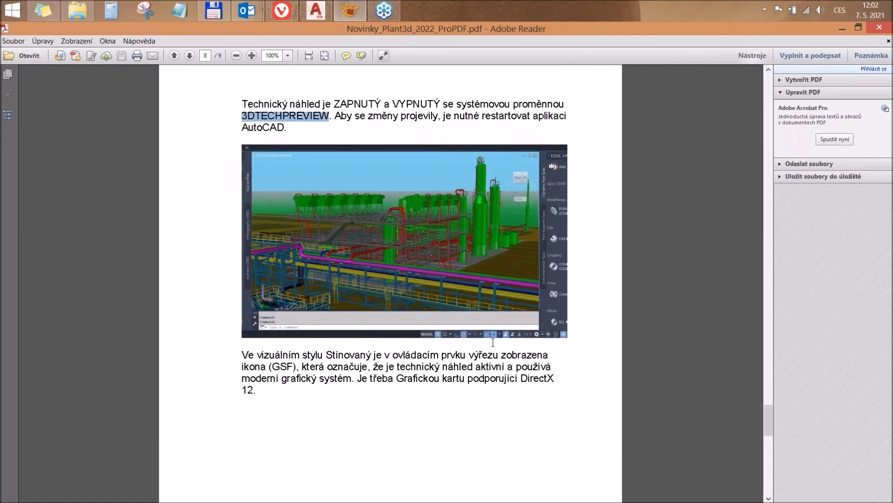
{"action": "scroll", "coordinate": [495, 363], "scroll_direction": "up", "scroll_amount": 3}
{"action": "scroll", "coordinate": [442, 315], "scroll_direction": "up", "scroll_amount": 2}
{"action": "scroll", "coordinate": [441, 315], "scroll_direction": "up", "scroll_amount": 4}
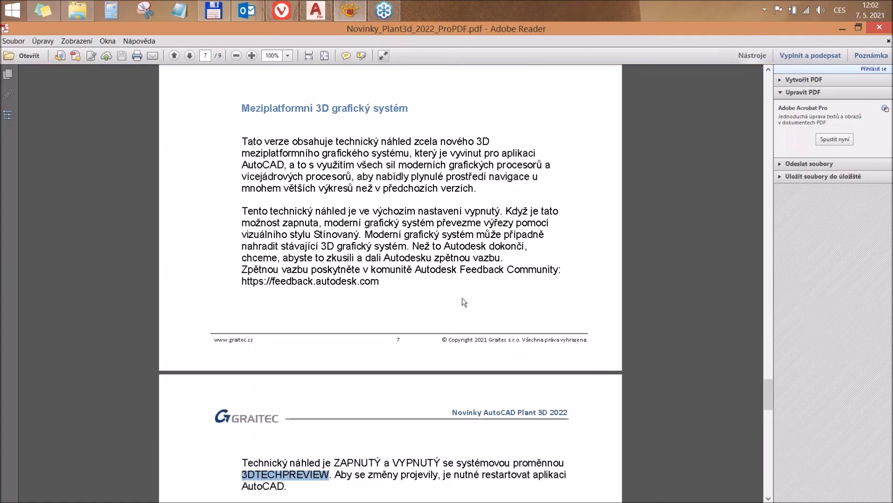
{"action": "left_click_drag", "start_coordinate": [241, 284], "coordinate": [384, 290]}
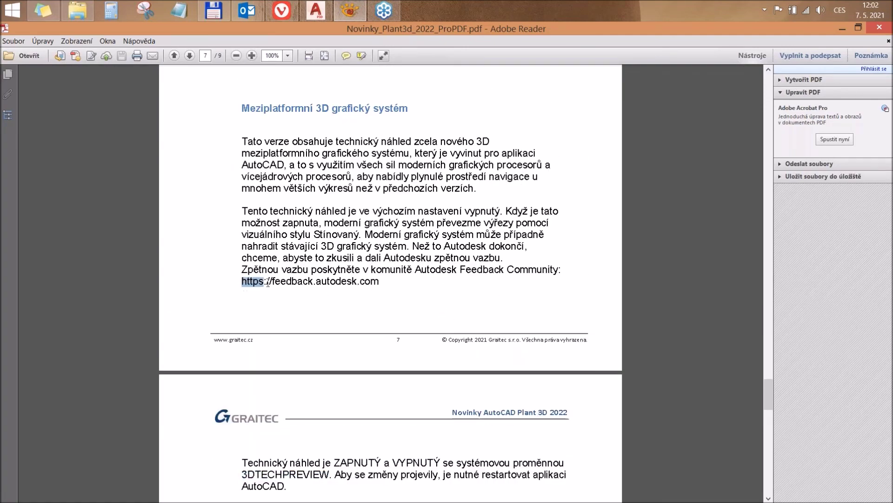
{"action": "left_click_drag", "start_coordinate": [386, 280], "coordinate": [244, 283]}
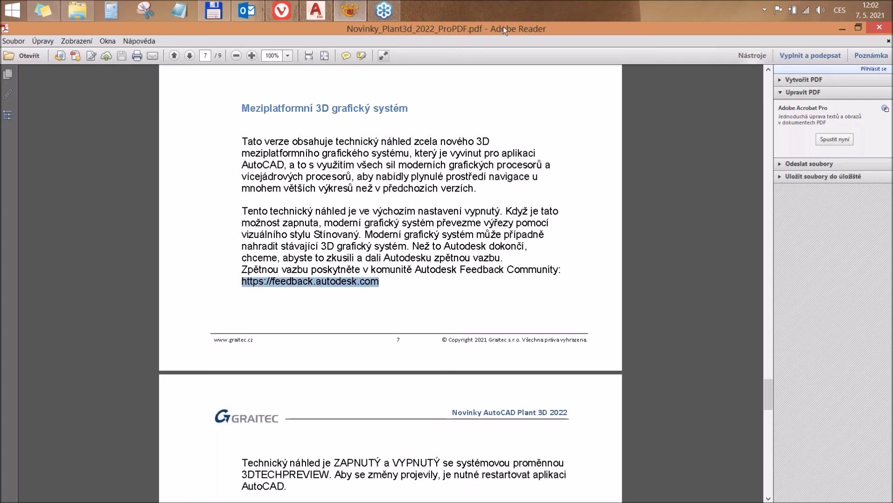
- Back in the plant model, orbit to front-left and left-side views of the whole plant
{"action": "left_click", "coordinate": [317, 10]}
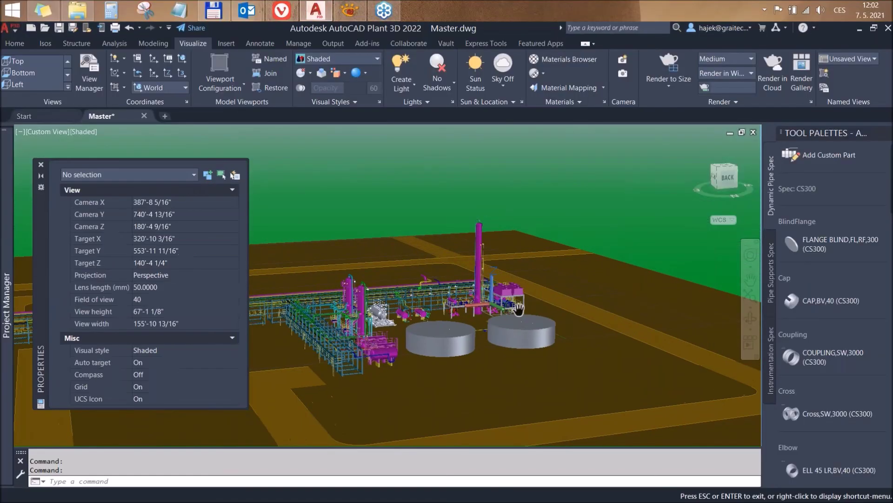
{"action": "key", "text": "Escape"}
{"action": "scroll", "coordinate": [512, 316], "scroll_direction": "up", "scroll_amount": 2}
{"action": "scroll", "coordinate": [508, 325], "scroll_direction": "up", "scroll_amount": 3}
{"action": "scroll", "coordinate": [502, 335], "scroll_direction": "up", "scroll_amount": 5}
{"action": "scroll", "coordinate": [497, 344], "scroll_direction": "up", "scroll_amount": 3}
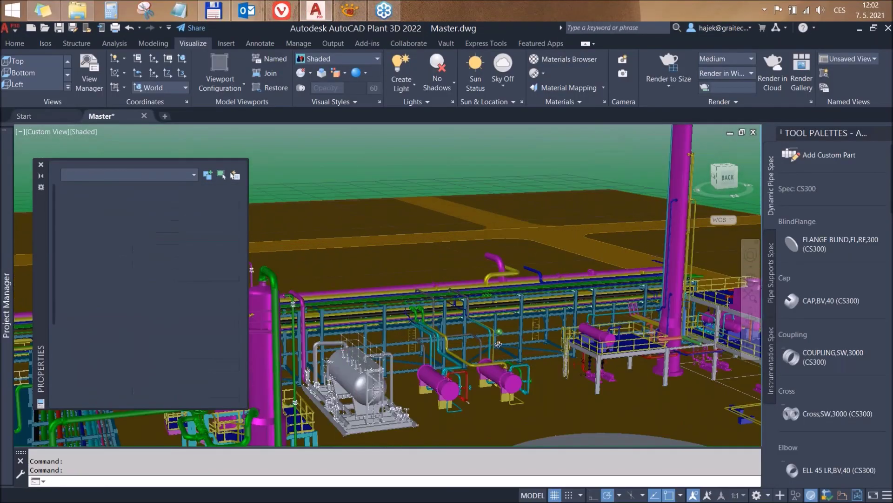
{"action": "middle_click_drag", "start_coordinate": [498, 345], "coordinate": [447, 297], "text": "shift"}
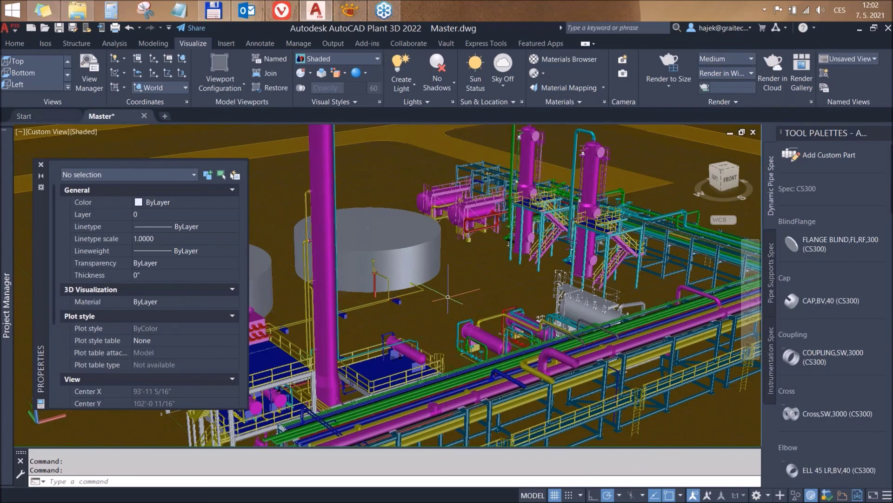
{"action": "scroll", "coordinate": [448, 296], "scroll_direction": "down", "scroll_amount": 2}
{"action": "scroll", "coordinate": [442, 284], "scroll_direction": "down", "scroll_amount": 3}
{"action": "scroll", "coordinate": [435, 265], "scroll_direction": "down", "scroll_amount": 5}
{"action": "mouse_move", "coordinate": [432, 260]}
{"action": "middle_mouse_down", "text": "shift"}
{"action": "mouse_move", "coordinate": [427, 245]}
{"action": "mouse_move", "coordinate": [410, 251]}
{"action": "middle_mouse_up", "text": "shift"}
{"action": "key", "text": "Escape"}
- Zoom and pan close to the pipes and supports, then across the whole plant
{"action": "scroll", "coordinate": [429, 266], "scroll_direction": "up", "scroll_amount": 3}
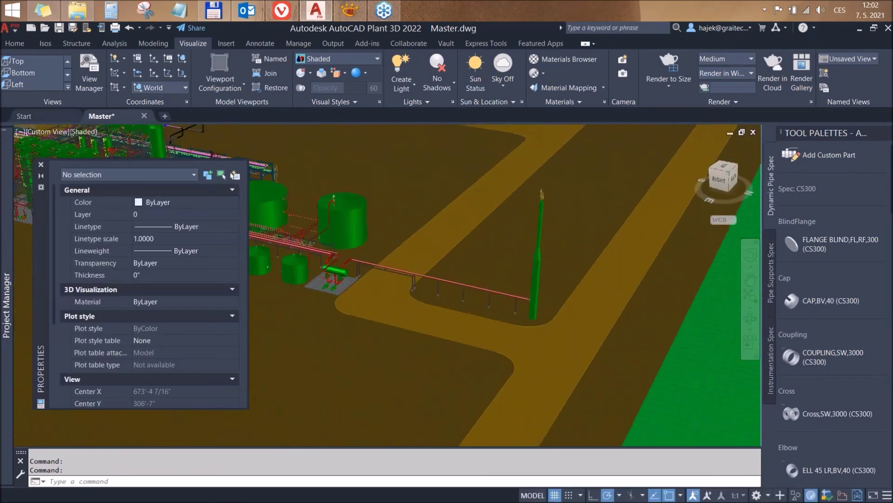
{"action": "scroll", "coordinate": [428, 265], "scroll_direction": "up", "scroll_amount": 3}
{"action": "scroll", "coordinate": [554, 371], "scroll_direction": "up", "scroll_amount": 5}
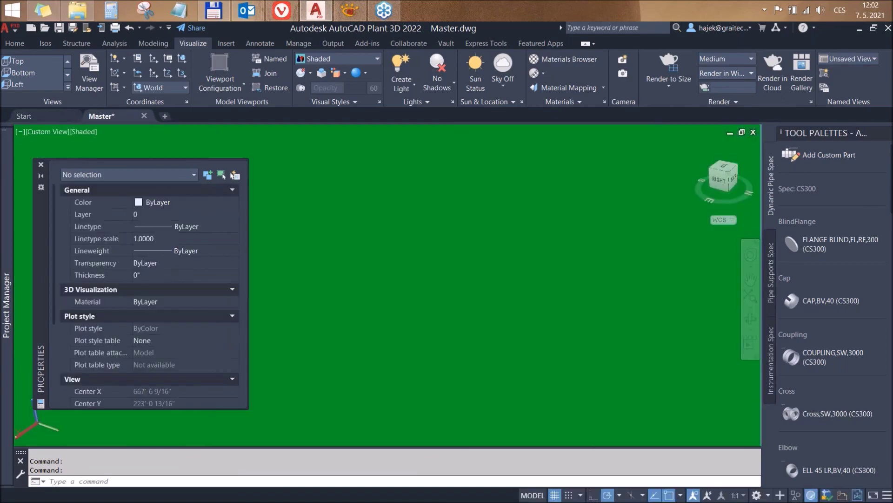
{"action": "scroll", "coordinate": [554, 371], "scroll_direction": "down", "scroll_amount": 10}
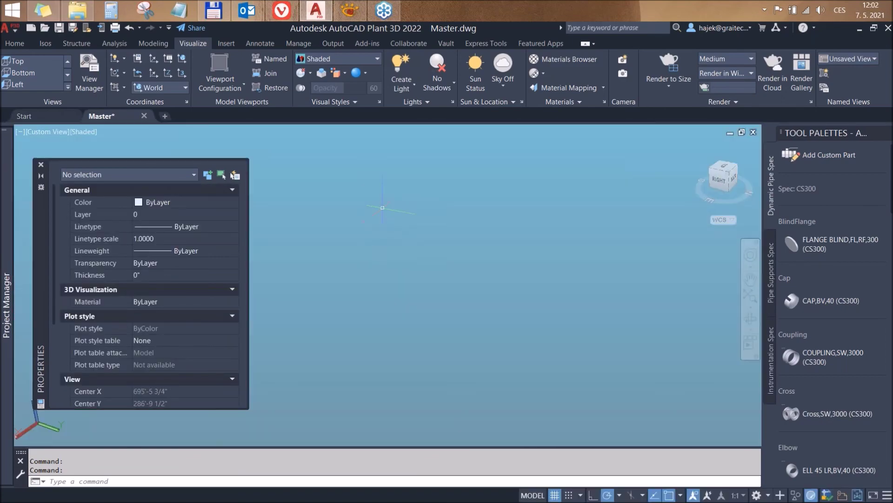
{"action": "mouse_move", "coordinate": [382, 204]}
{"action": "middle_mouse_down"}
{"action": "mouse_move", "coordinate": [421, 290]}
{"action": "mouse_move", "coordinate": [453, 330]}
{"action": "mouse_move", "coordinate": [334, 338]}
{"action": "middle_mouse_up"}
{"action": "scroll", "coordinate": [453, 331], "scroll_direction": "up", "scroll_amount": 5}
{"action": "scroll", "coordinate": [453, 331], "scroll_direction": "down", "scroll_amount": 3}
{"action": "scroll", "coordinate": [453, 331], "scroll_direction": "down", "scroll_amount": 3}
{"action": "scroll", "coordinate": [333, 338], "scroll_direction": "down", "scroll_amount": 3}
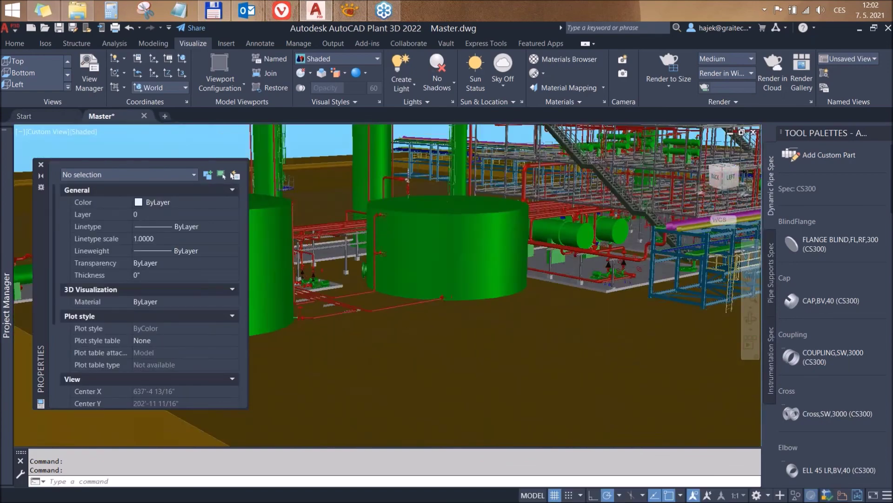
{"action": "scroll", "coordinate": [333, 339], "scroll_direction": "down", "scroll_amount": 3}
{"action": "scroll", "coordinate": [565, 305], "scroll_direction": "down", "scroll_amount": 2}
{"action": "mouse_move", "coordinate": [564, 306]}
{"action": "middle_mouse_down"}
{"action": "mouse_move", "coordinate": [379, 303]}
{"action": "mouse_move", "coordinate": [578, 309]}
{"action": "mouse_move", "coordinate": [369, 335]}
{"action": "mouse_move", "coordinate": [419, 282]}
{"action": "middle_mouse_up"}
{"action": "scroll", "coordinate": [429, 334], "scroll_direction": "up", "scroll_amount": 3}
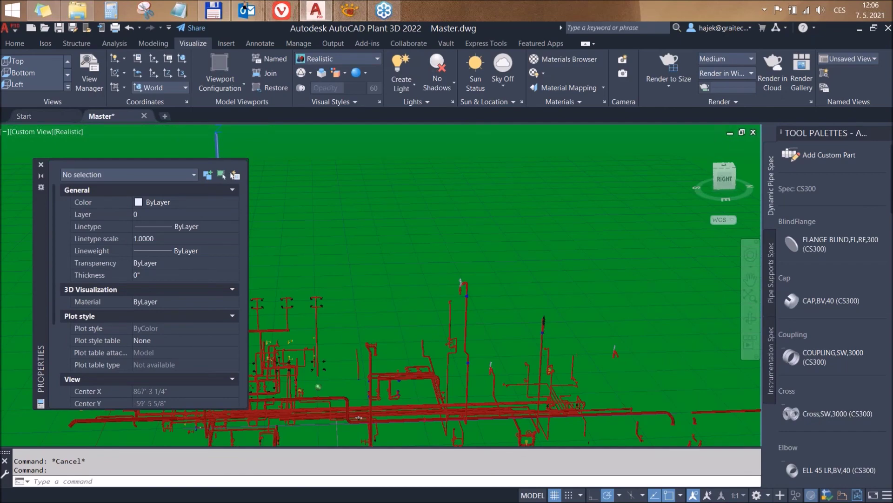
- Read the PDF down to page 9's system requirements, then bring back the AutoCAD model
{"action": "left_click", "coordinate": [348, 10]}
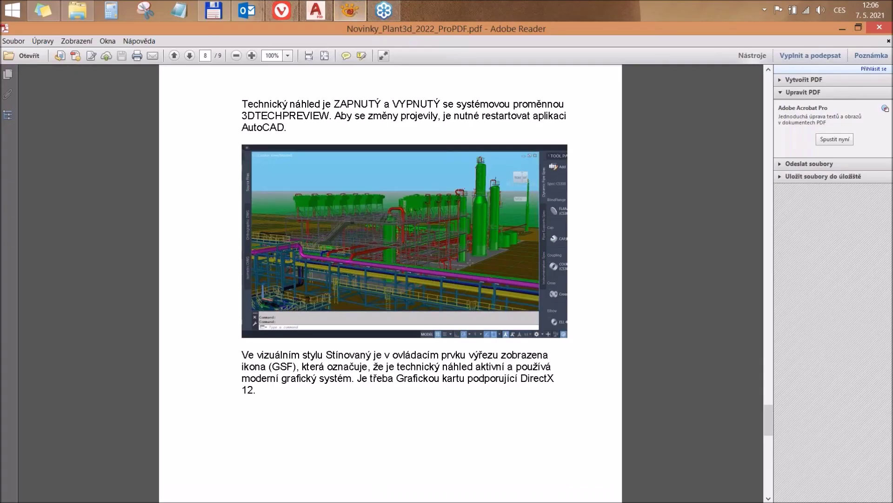
{"action": "scroll", "coordinate": [496, 302], "scroll_direction": "down", "scroll_amount": 5}
{"action": "scroll", "coordinate": [496, 301], "scroll_direction": "down", "scroll_amount": 5}
{"action": "scroll", "coordinate": [496, 302], "scroll_direction": "down", "scroll_amount": 4}
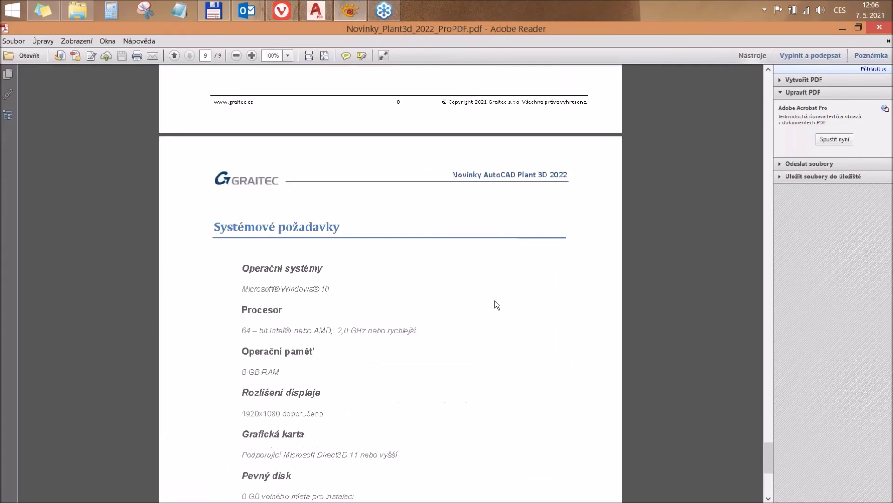
{"action": "scroll", "coordinate": [496, 303], "scroll_direction": "down", "scroll_amount": 3}
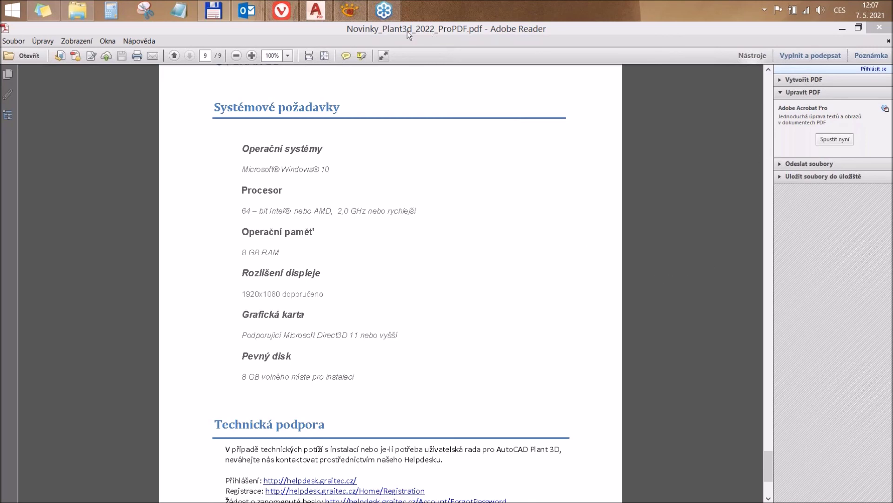
{"action": "left_click", "coordinate": [321, 12]}
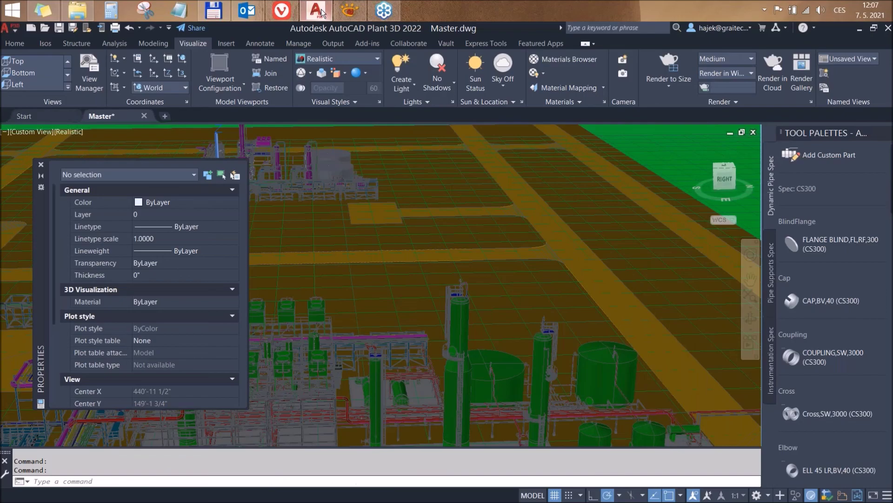
{"action": "left_click", "coordinate": [322, 13]}
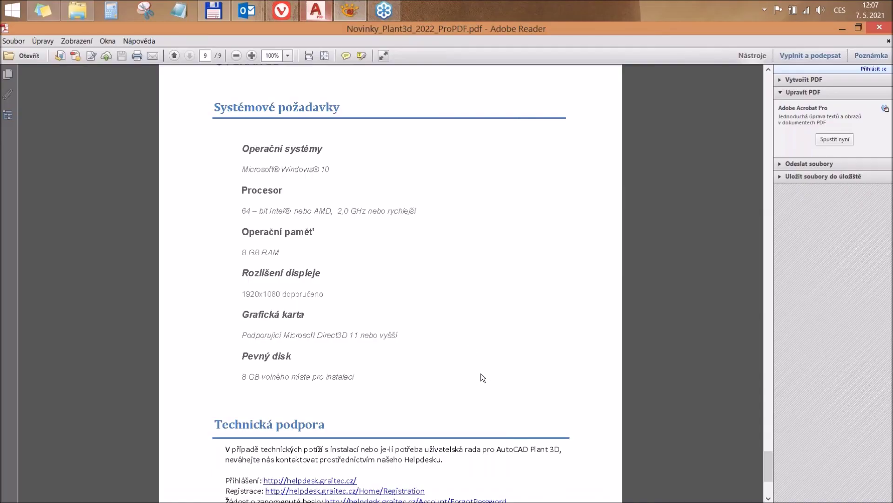
{"action": "scroll", "coordinate": [470, 345], "scroll_direction": "down", "scroll_amount": 5}
{"action": "scroll", "coordinate": [471, 374], "scroll_direction": "up", "scroll_amount": 5}
{"action": "scroll", "coordinate": [477, 368], "scroll_direction": "up", "scroll_amount": 3}
{"action": "scroll", "coordinate": [477, 368], "scroll_direction": "up", "scroll_amount": 3}
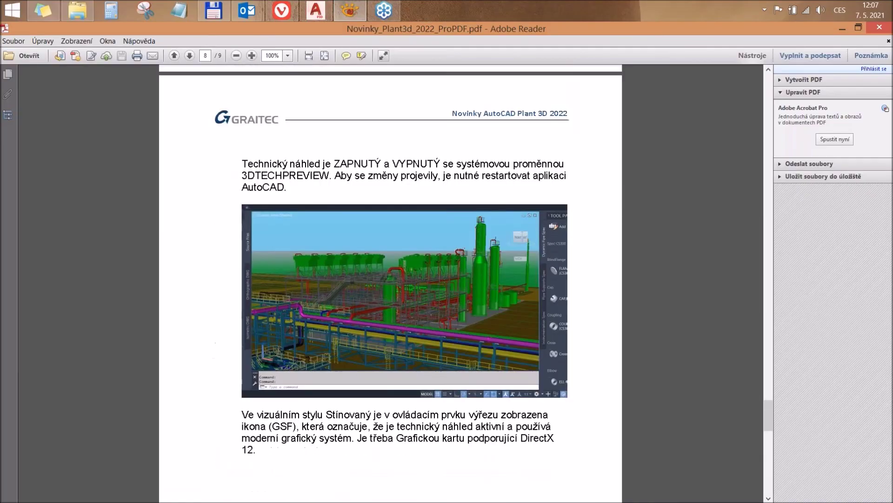
{"action": "scroll", "coordinate": [476, 367], "scroll_direction": "up", "scroll_amount": 5}
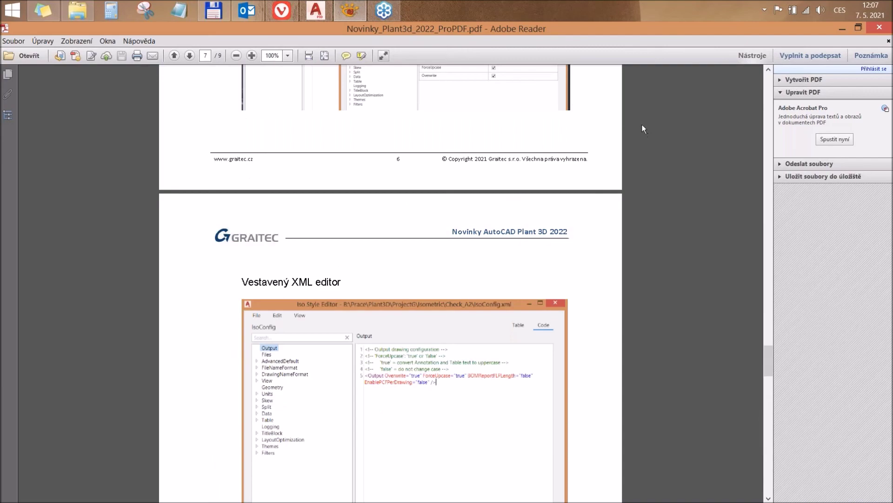
{"action": "left_click", "coordinate": [327, 15]}
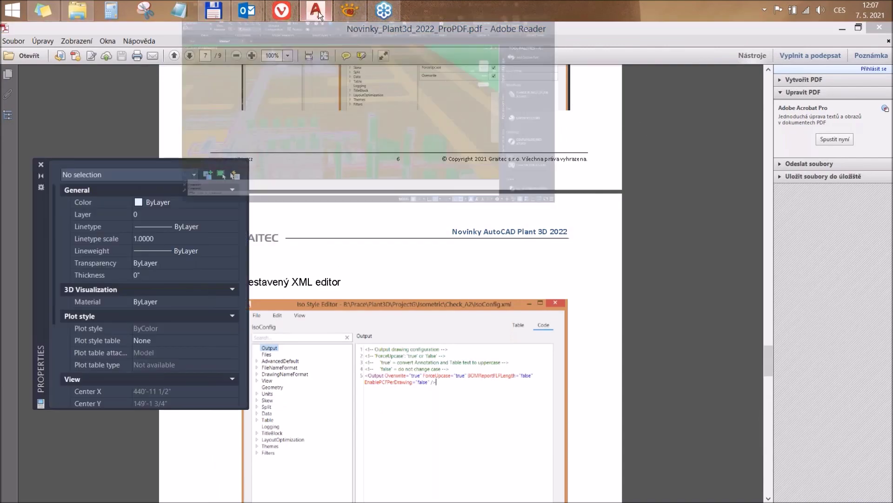